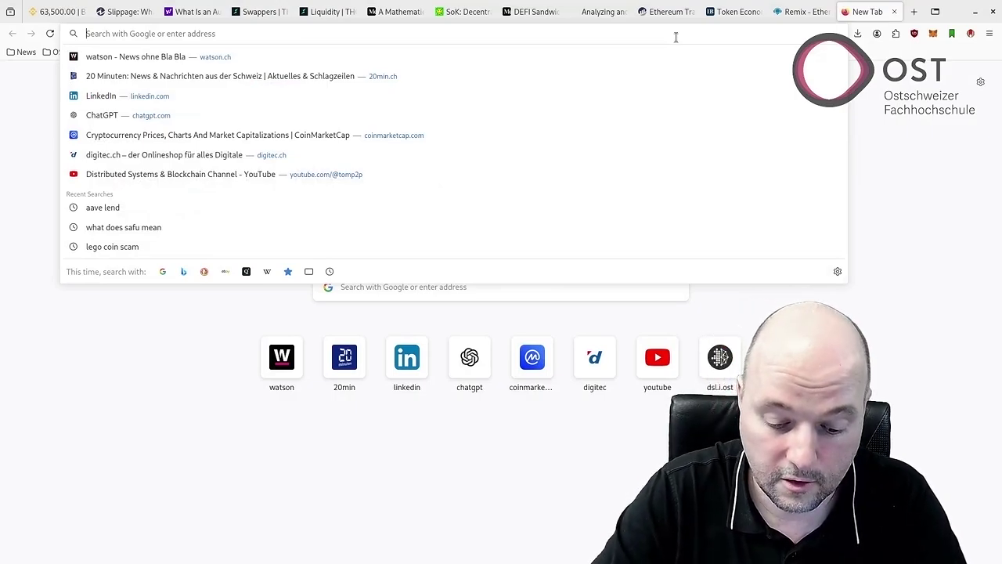
Load the OpenZeppelin Contracts Wizard docs, then change the URL from 4.x to contracts/5.x/wizard.
type("openzeppel")
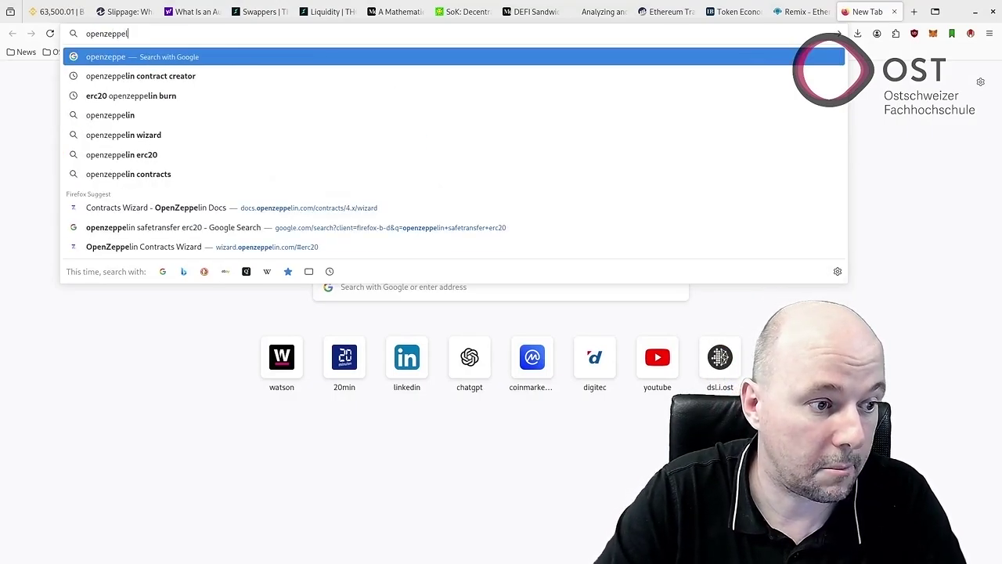
key("Down")
key("Down")
key("Down")
key("Down")
key("Down")
key("Down")
key("Down")
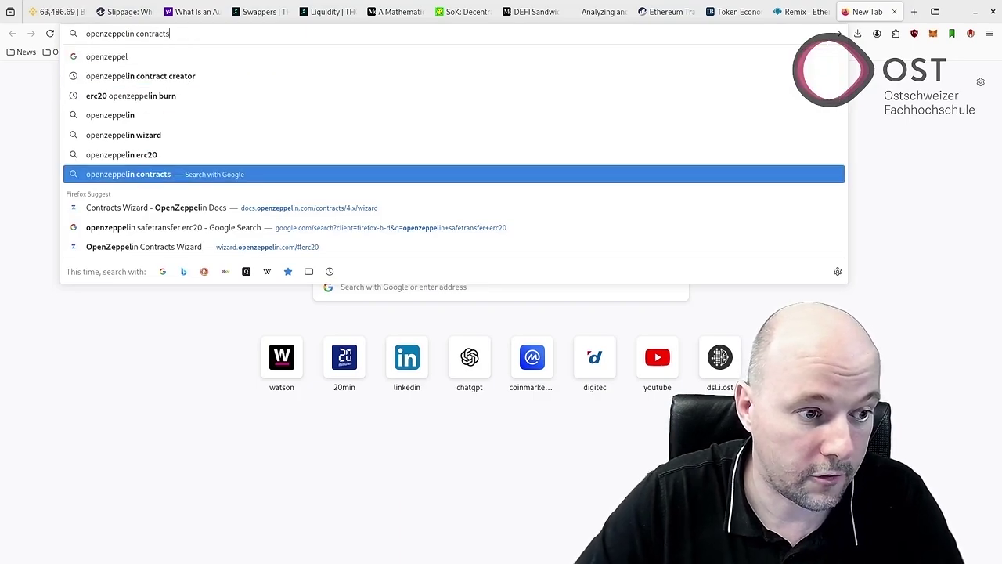
key("Return")
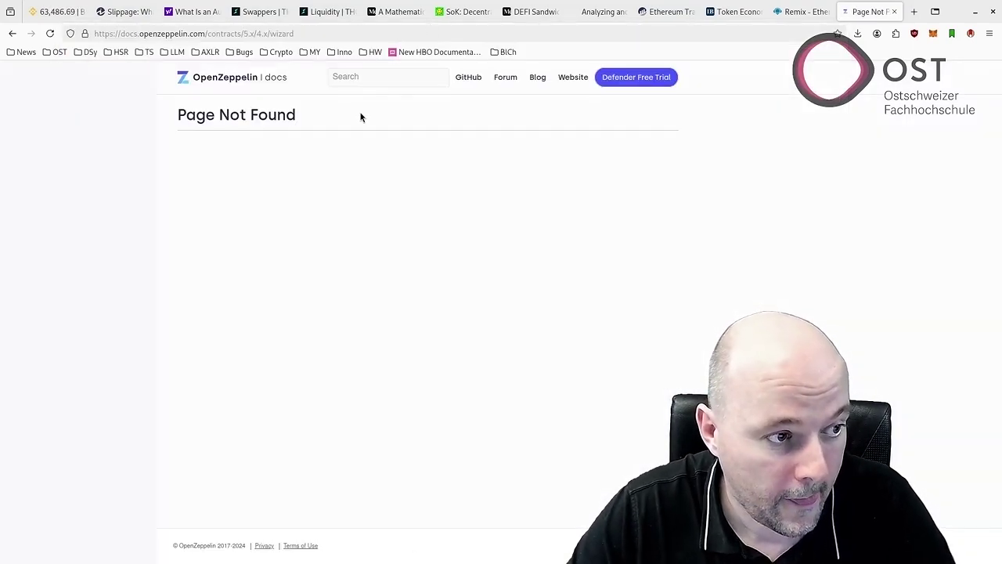
left_click(255, 33)
key("Escape")
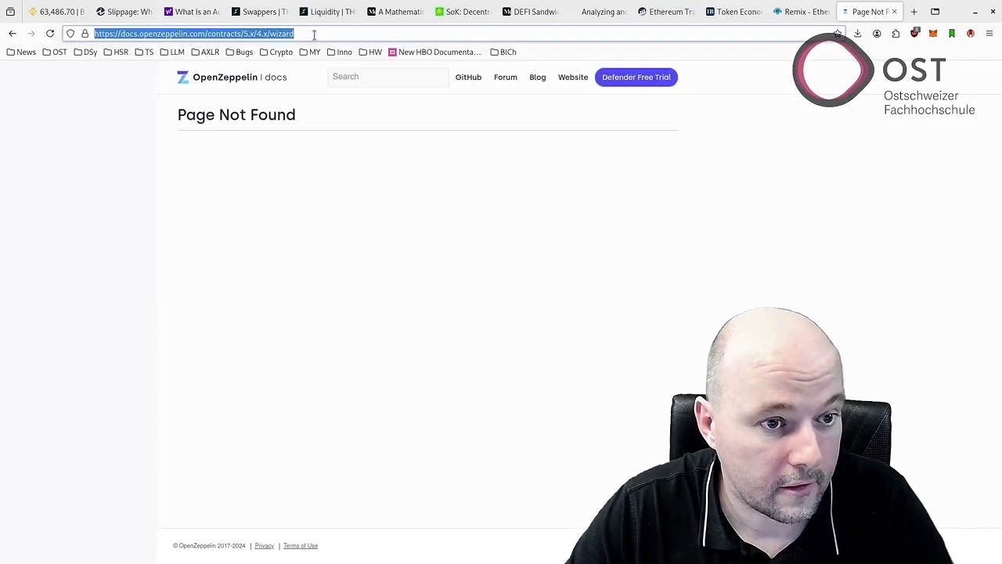
left_click(254, 33)
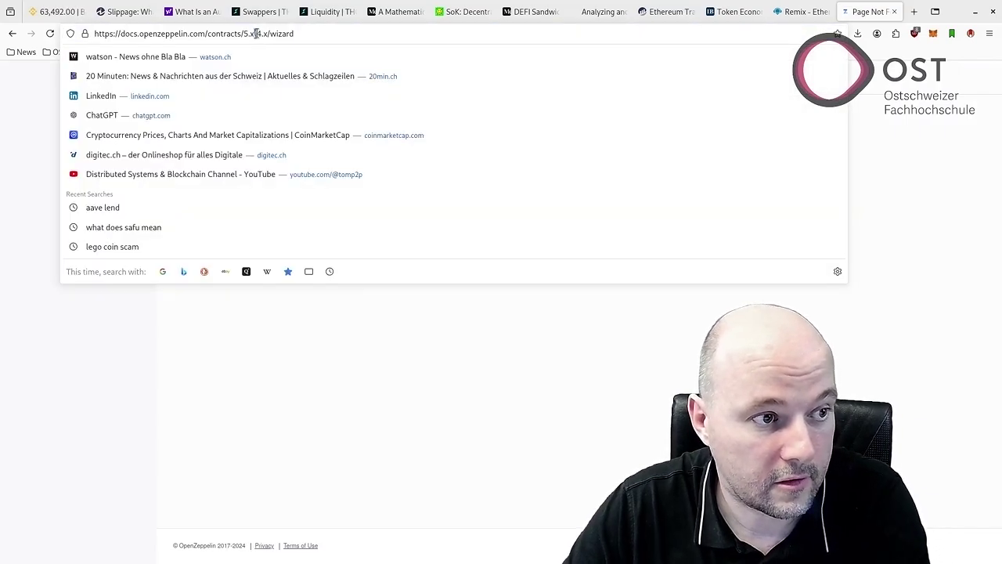
key("BackSpace")
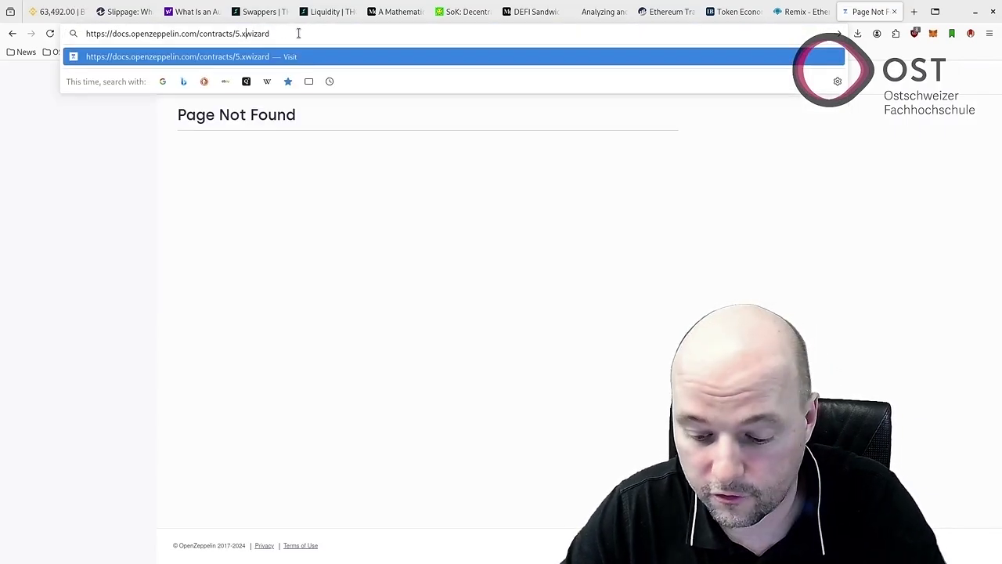
type("/")
key("Return")
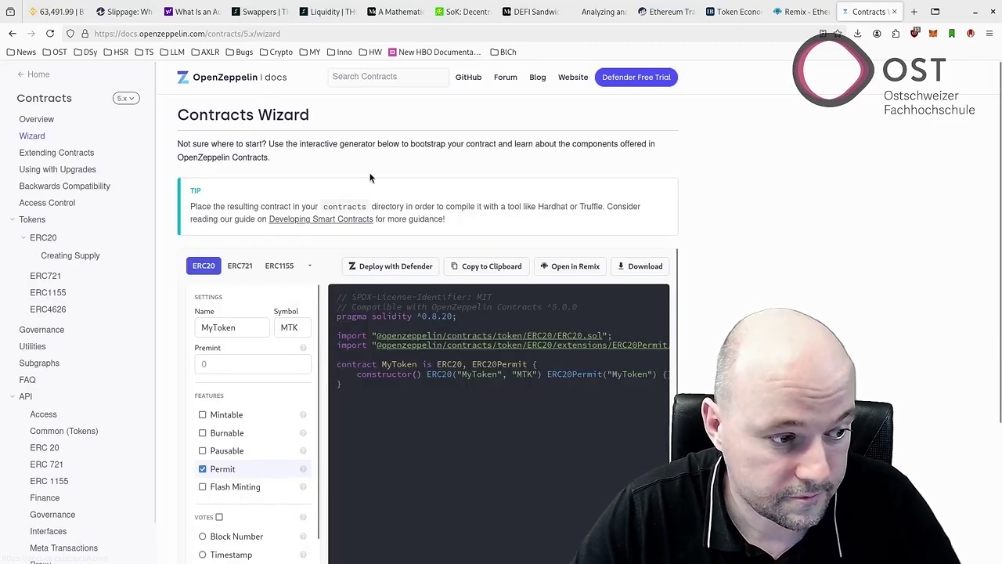
Turn off Permit and select the generated MyToken ERC20 code.
scroll(370, 178, "down", 2)
left_click(202, 331)
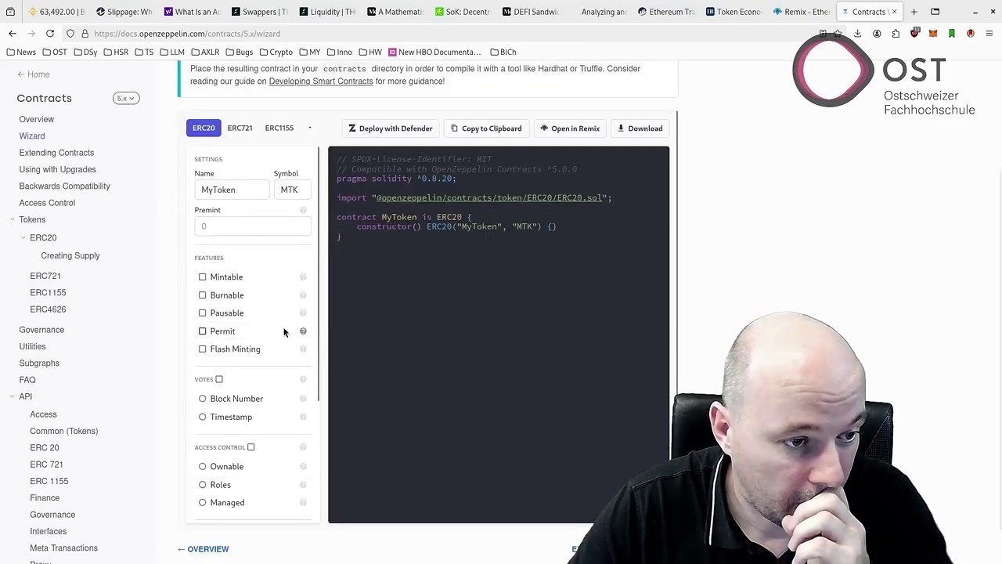
scroll(392, 225, "up", 1)
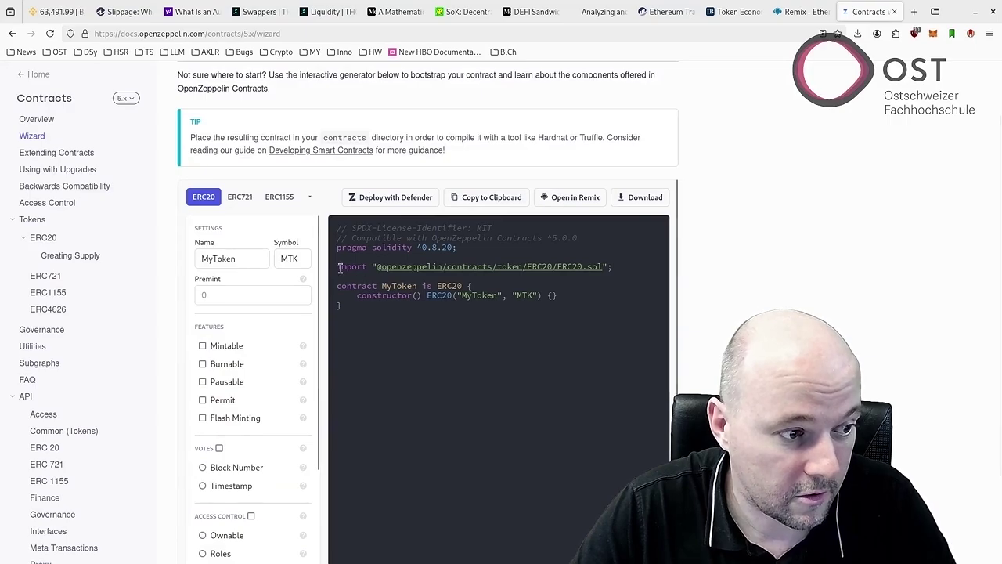
left_click_drag(344, 310, 338, 226)
key("ctrl+c")
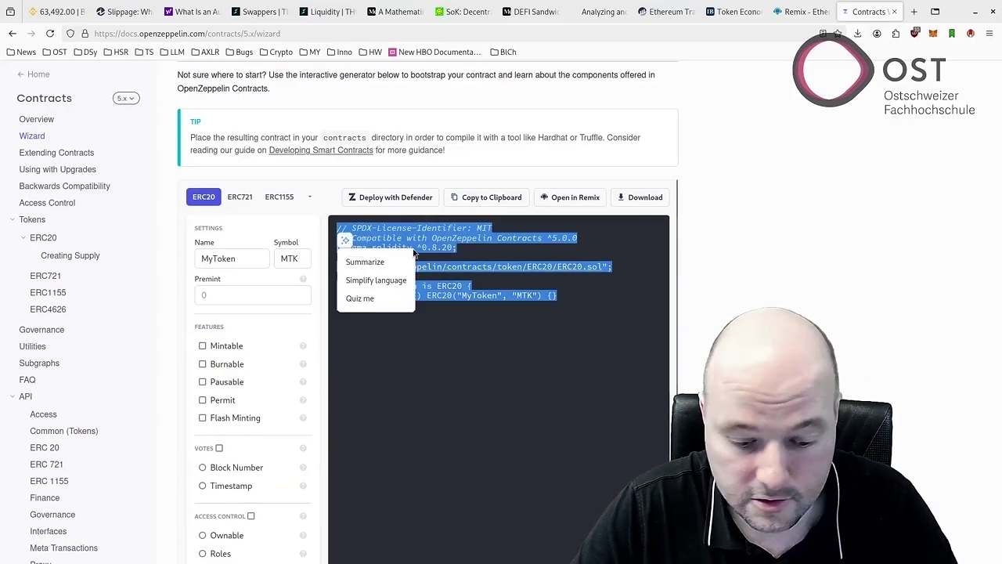
Paste the code into btc_ost.sol and rename it to contract BTCOST with name 'BTC OST' and symbol 'BOST'.
left_click(798, 10)
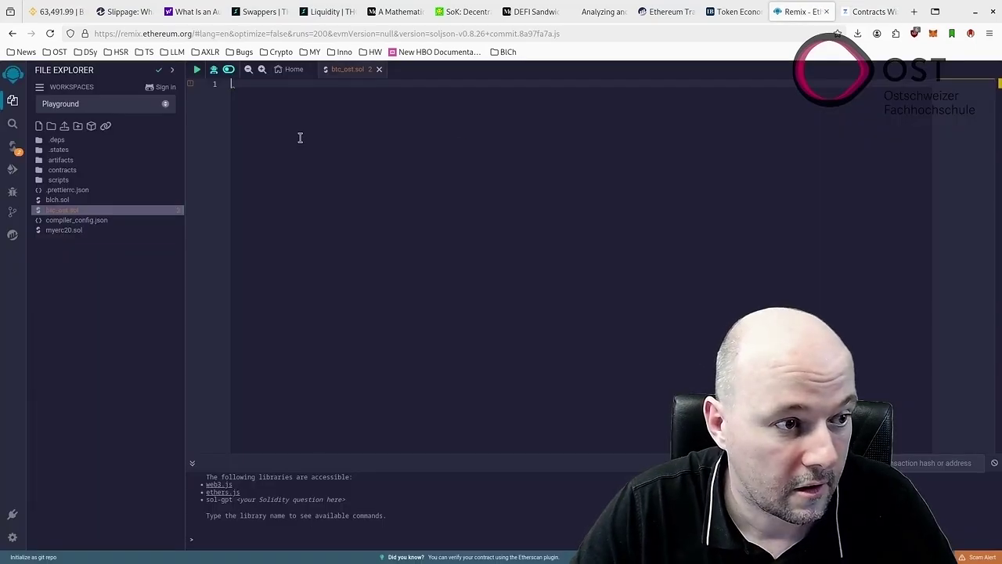
key("ctrl+v")
double_click(355, 153)
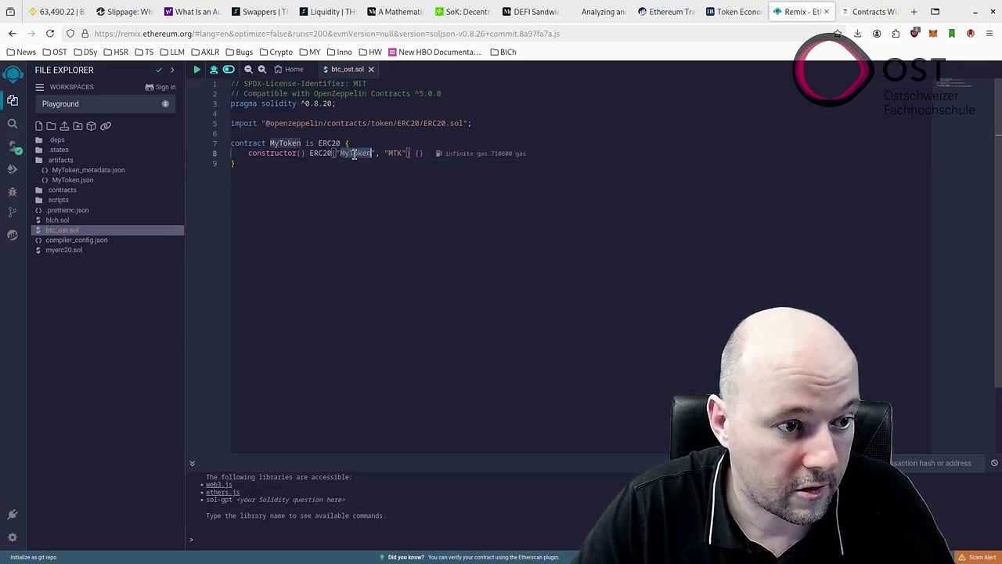
type("BTC")
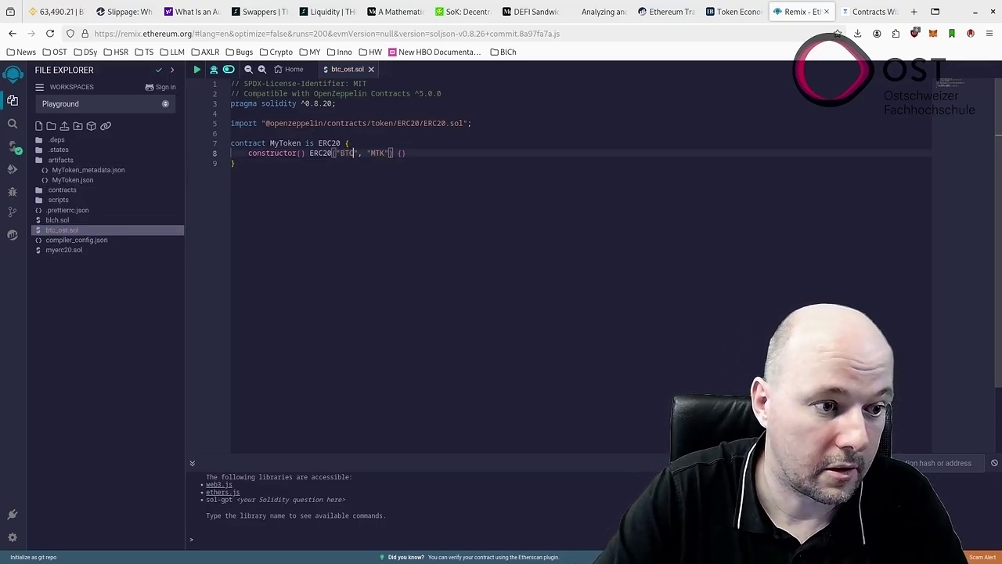
type(" OST")
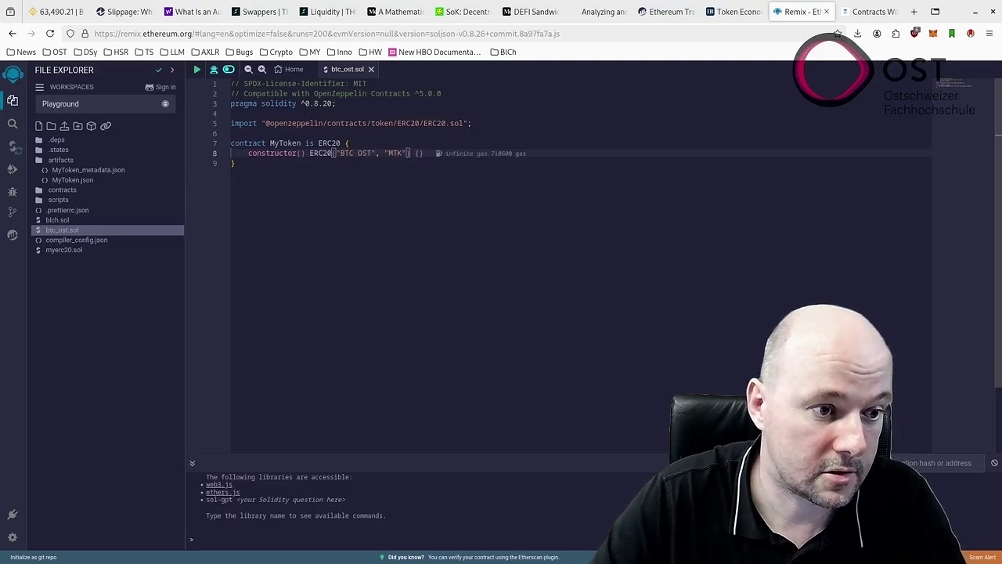
double_click(395, 153)
type("BOST")
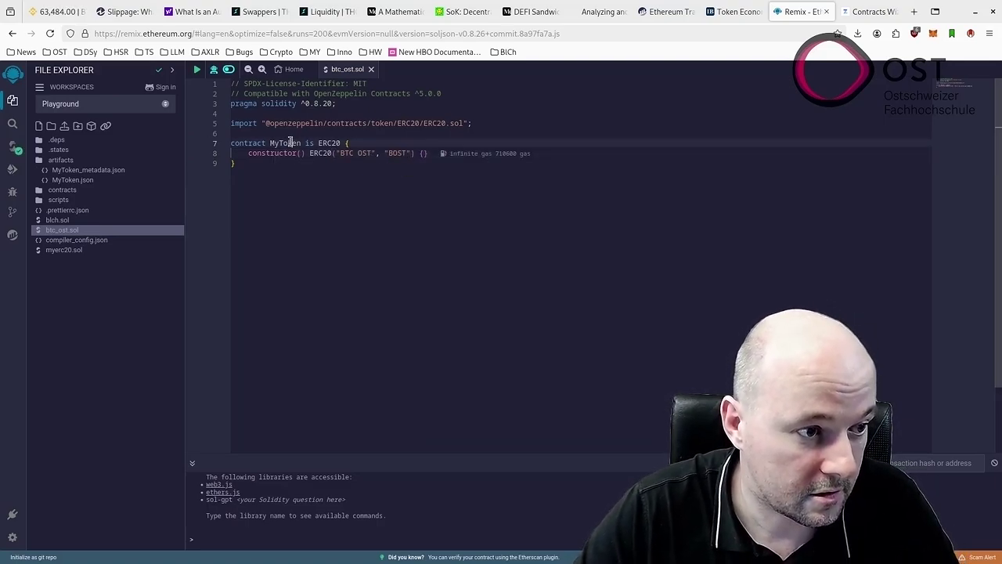
double_click(292, 144)
type("BTC")
type("OST")
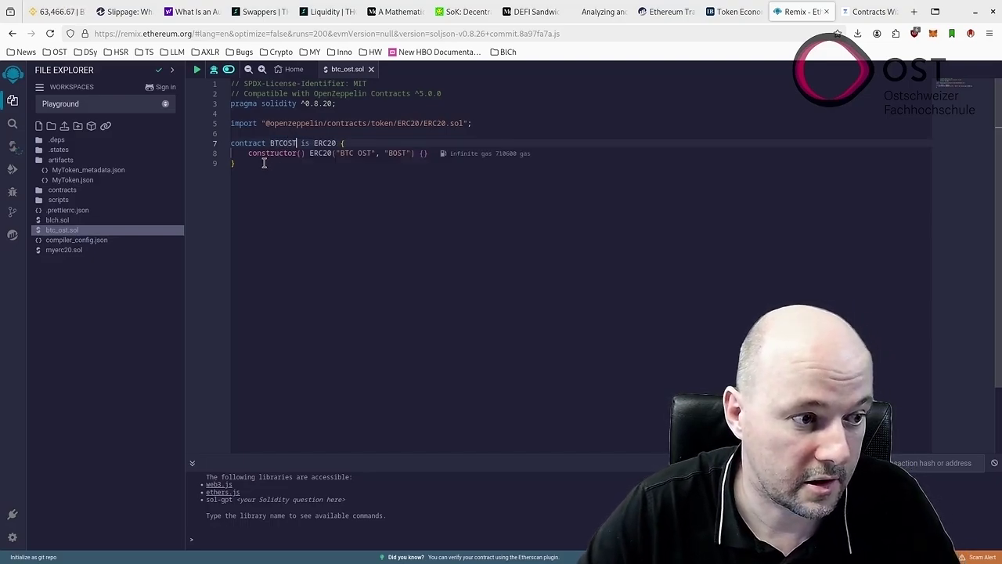
left_click(263, 162)
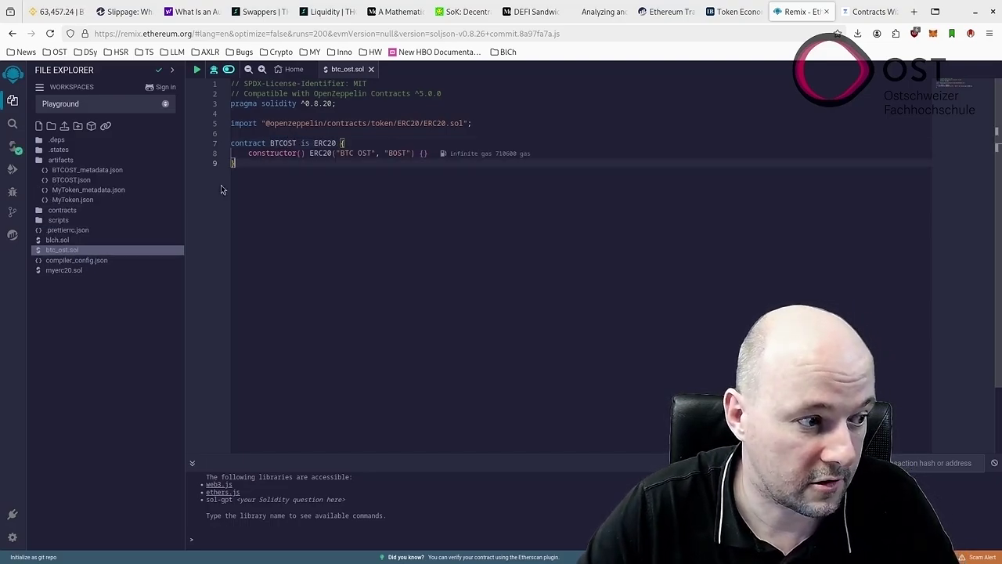
Check the Solidity compiler panel, then begin a new file from the file explorer.
left_click(19, 142)
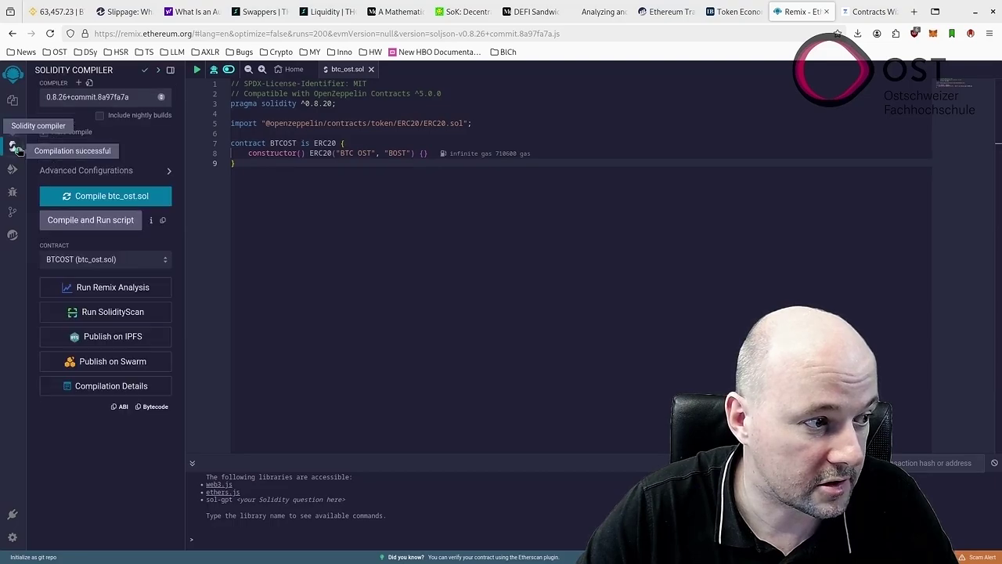
left_click(13, 100)
left_click(40, 127)
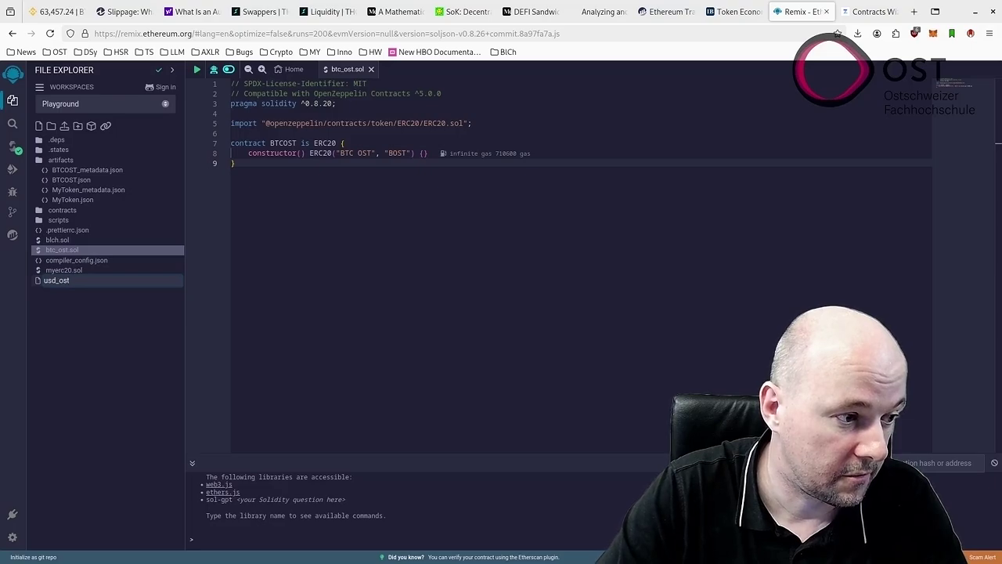
Create usd_ost.sol with the pasted ERC20 code, renamed to contract USDOST with name 'USD OST' and symbol UOST.
type("usd_ost.sol")
key("Return")
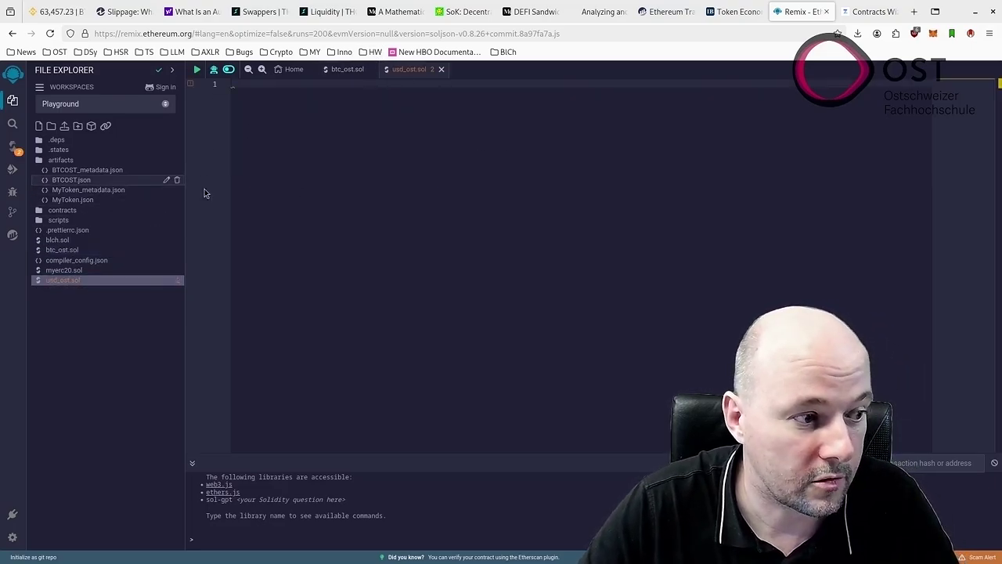
key("ctrl+v")
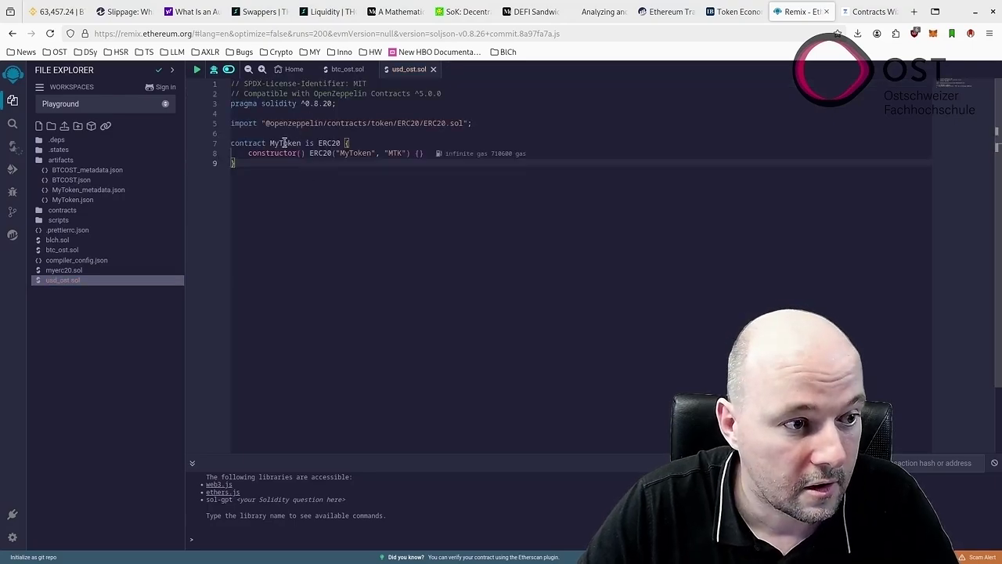
double_click(285, 143)
type("USDOS")
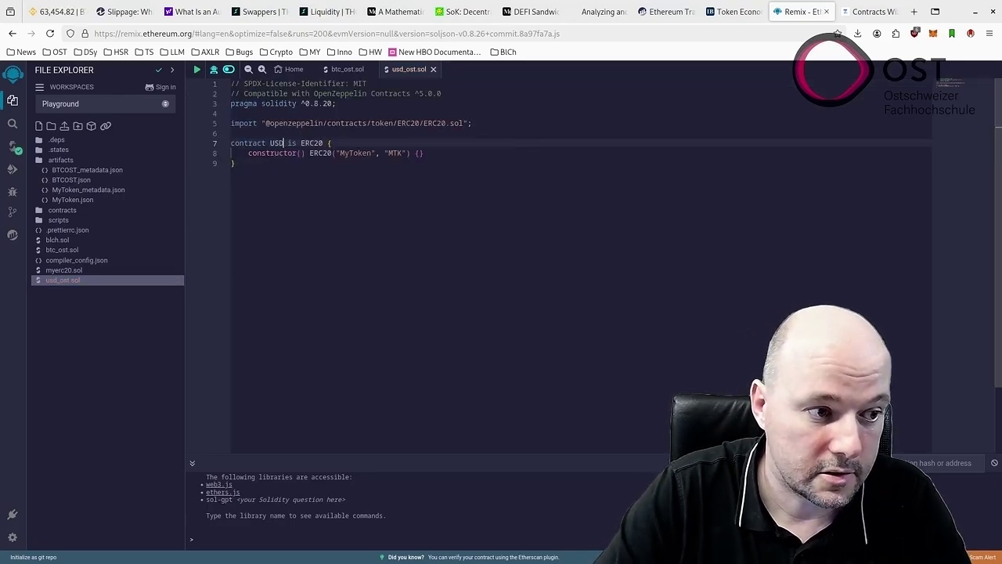
double_click(354, 153)
type("USD OS")
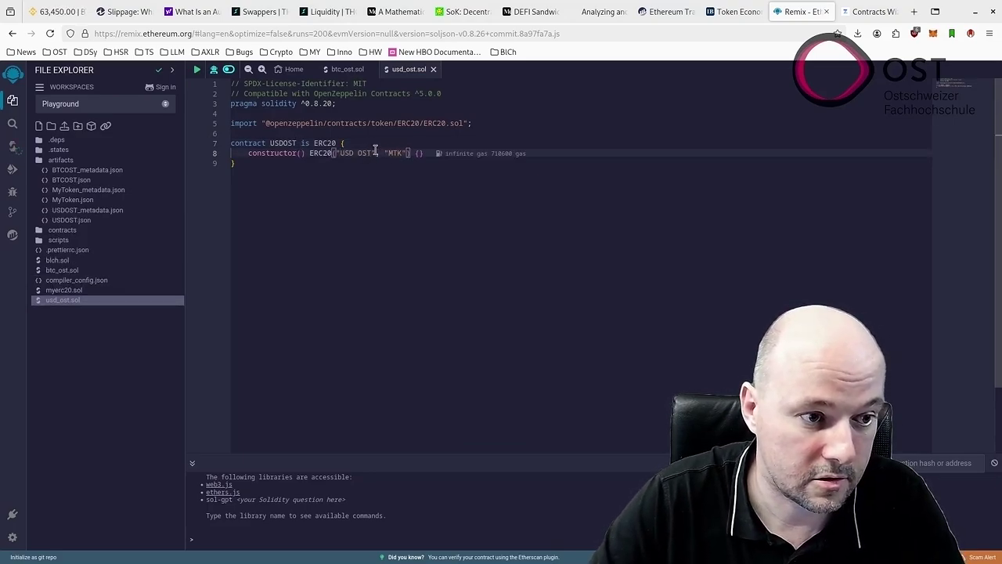
double_click(395, 151)
type("UOS")
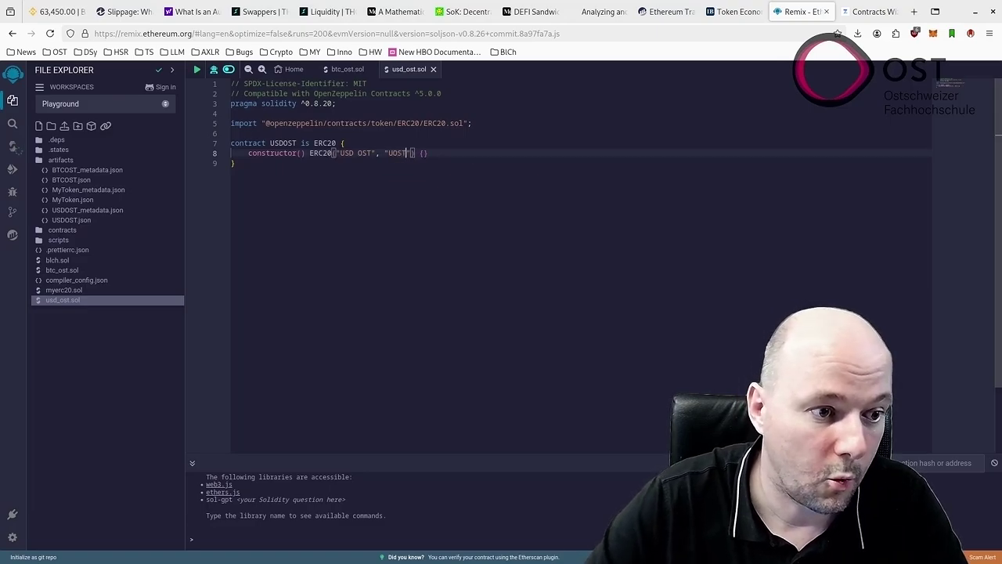
Compare usd_ost.sol against btc_ost.sol, ending with btc_ost.sol open.
left_click(71, 269)
left_click(77, 300)
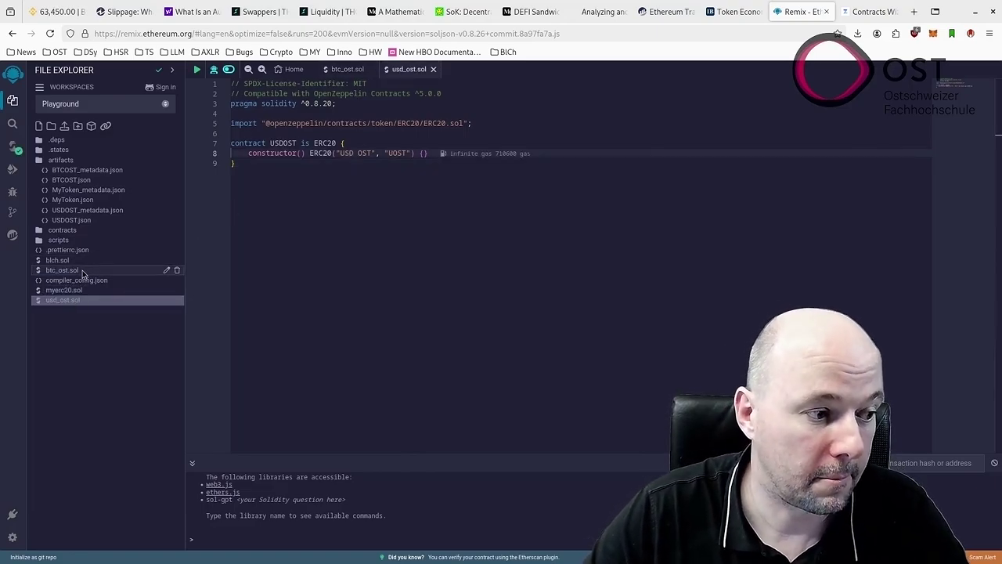
left_click(82, 270)
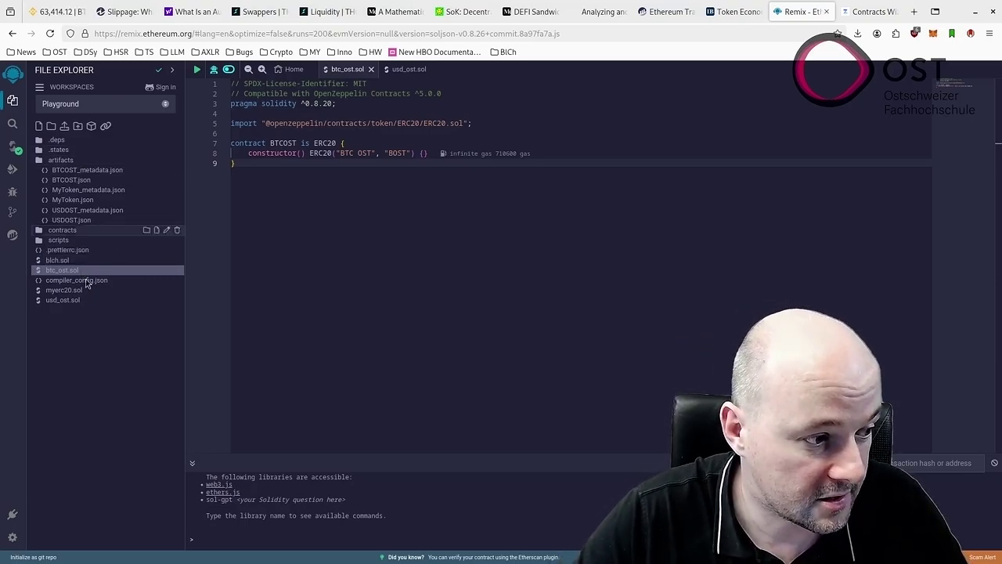
Set the deployment environment to the injected MetaMask provider on Sepolia.
left_click(12, 169)
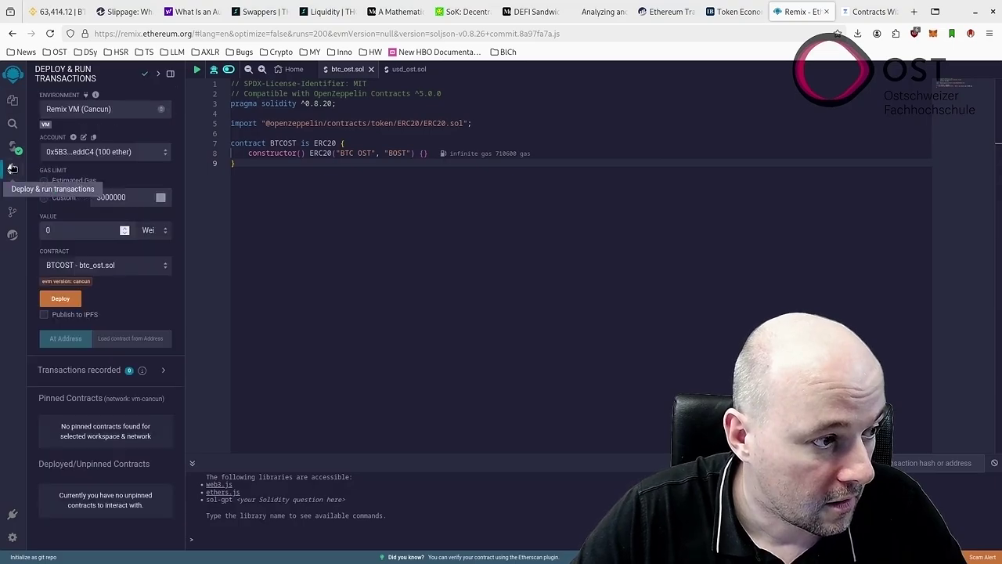
left_click(104, 109)
left_click(105, 130)
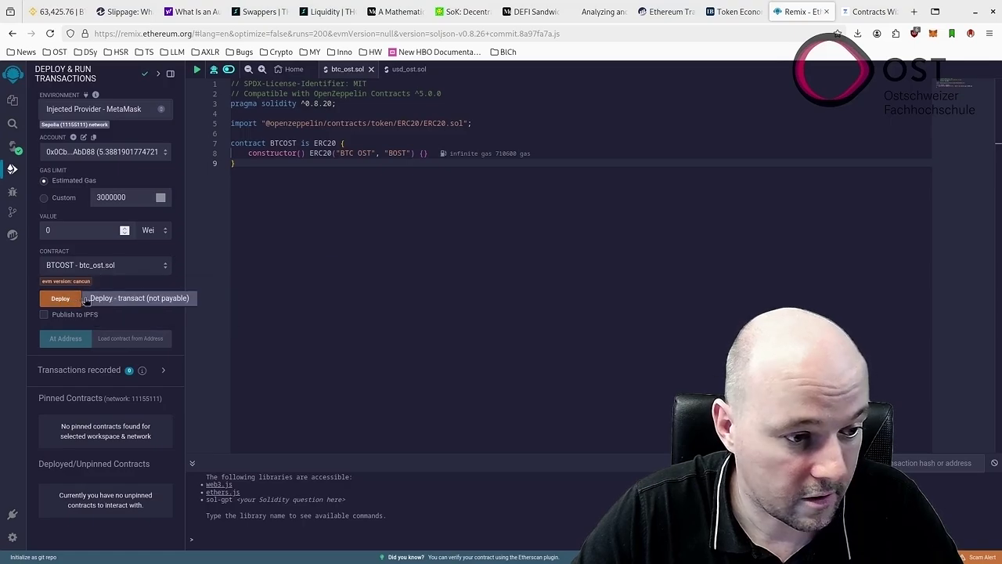
Open a blank gedit notes document and drag it to the right edge of the screen.
key("super")
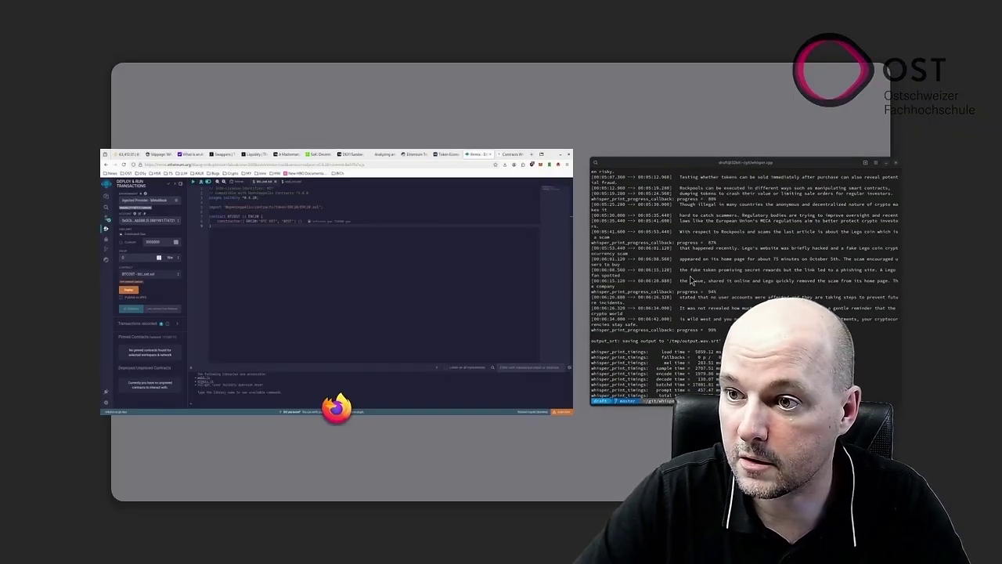
key("super")
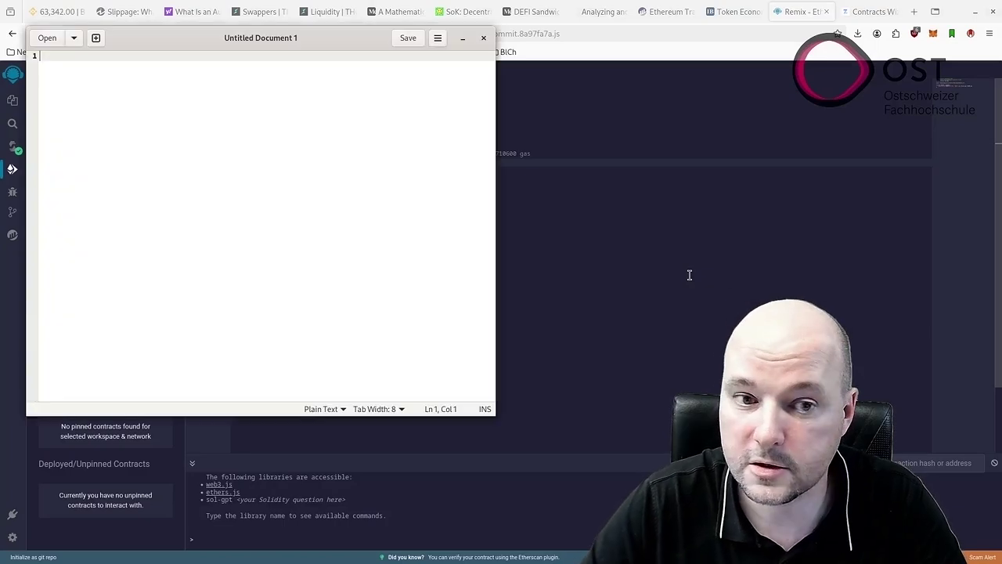
left_click_drag(324, 45, 1001, 65)
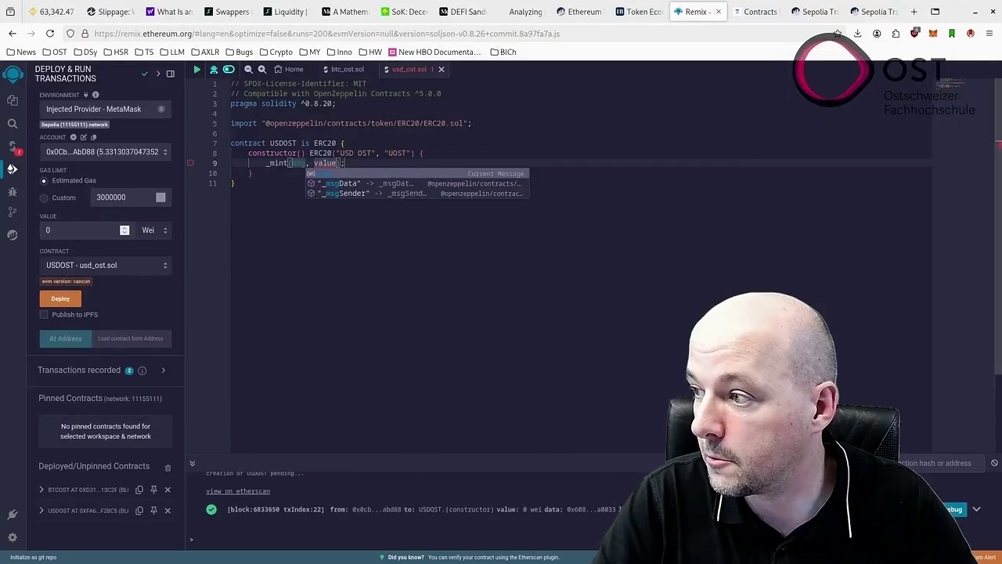
Complete line 9 as _mint(msg.sender, 1000 * 10 ** decimals());.
type(".sender")
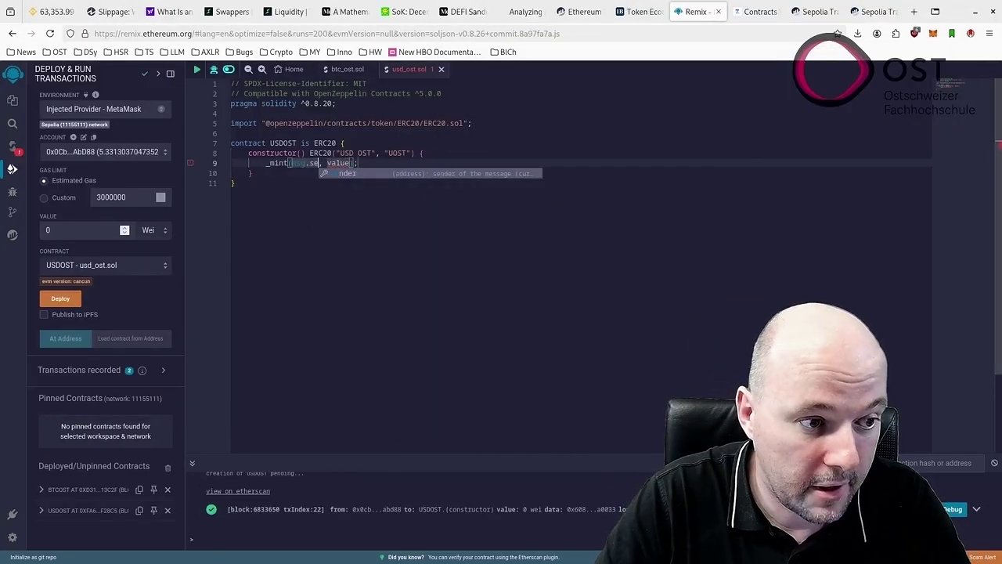
key("Escape")
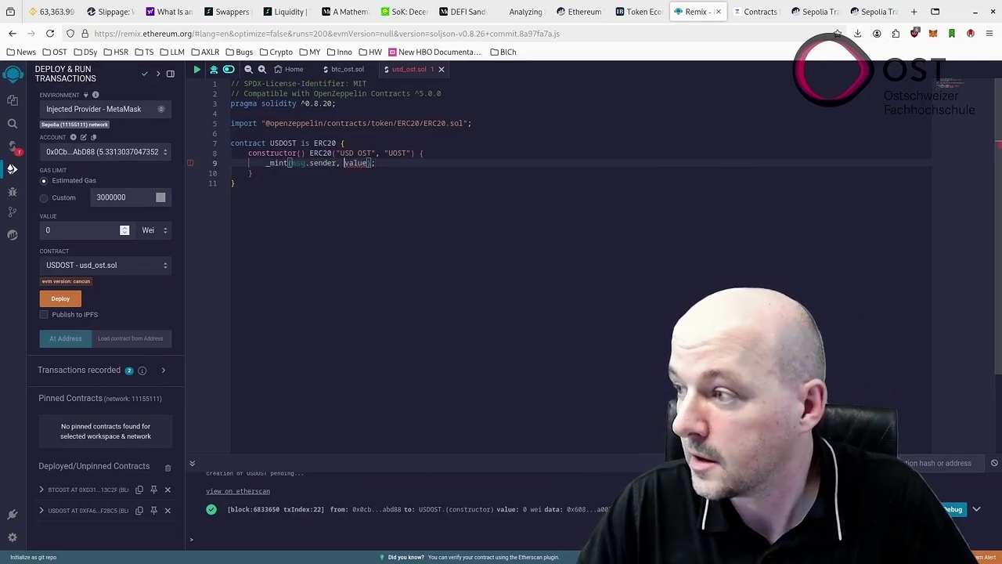
key("ctrl+Left")
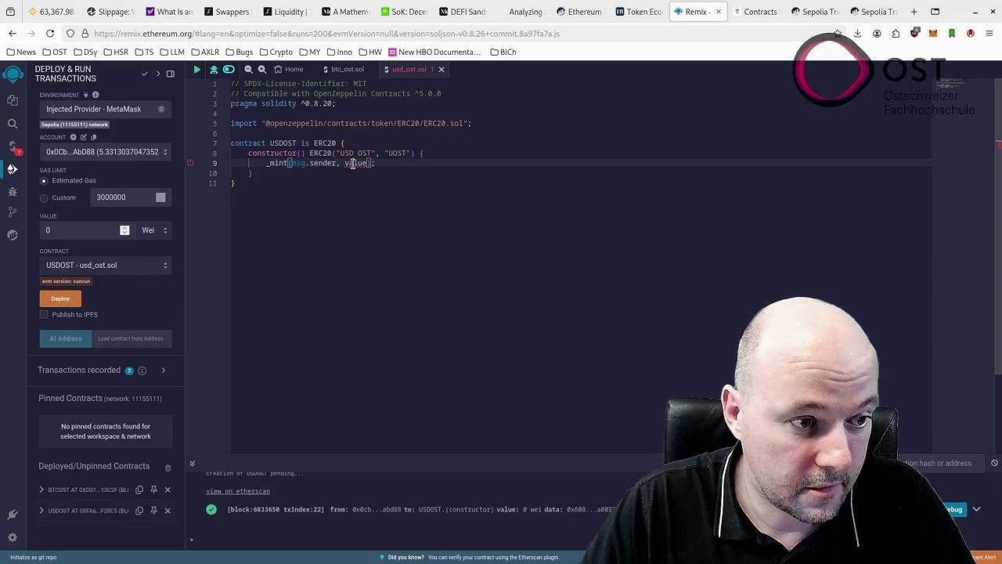
double_click(354, 162)
type("1000")
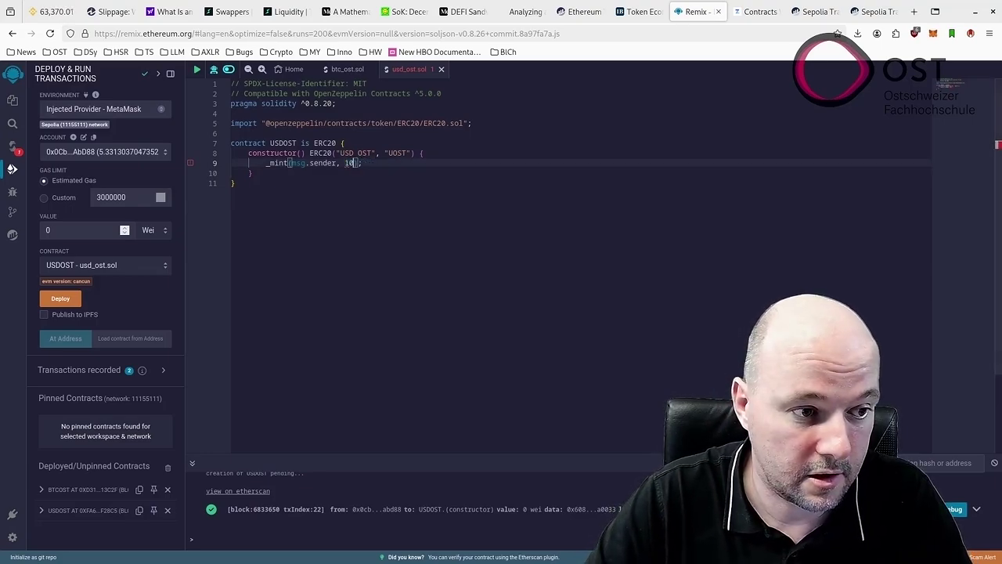
type(" * ")
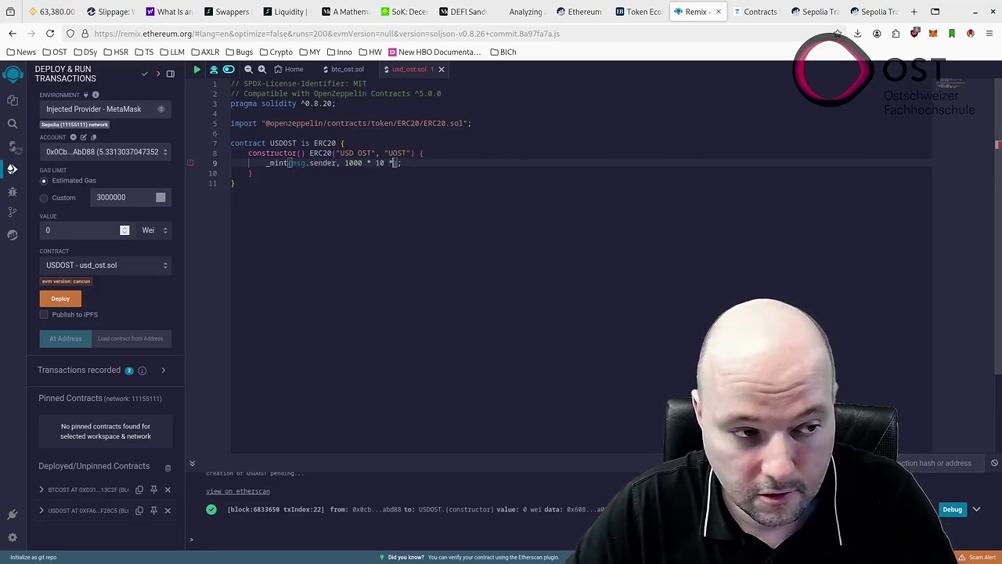
type("10 ** dec")
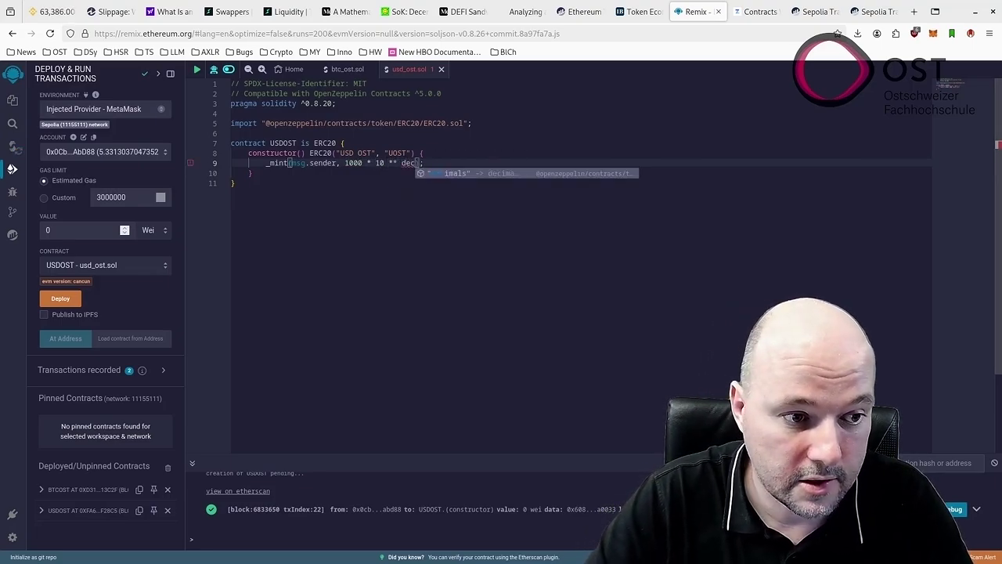
key("Return")
type(";")
key("BackSpace")
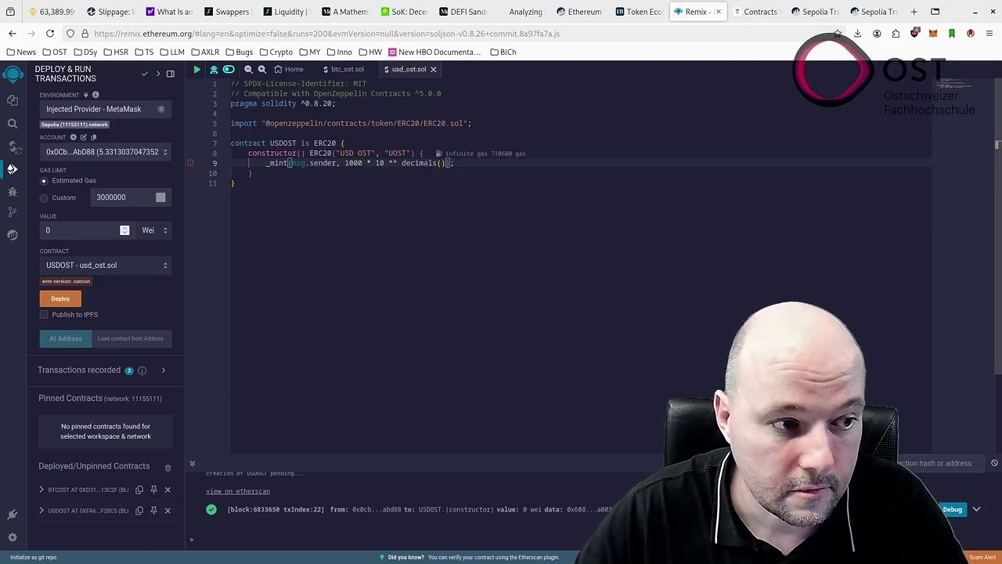
left_click(345, 184)
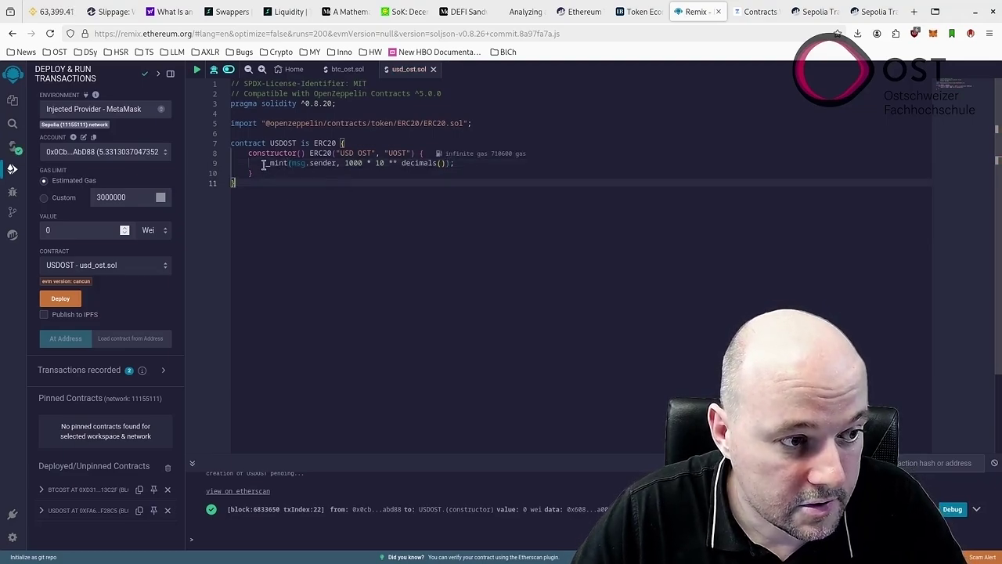
left_click_drag(263, 164, 481, 163)
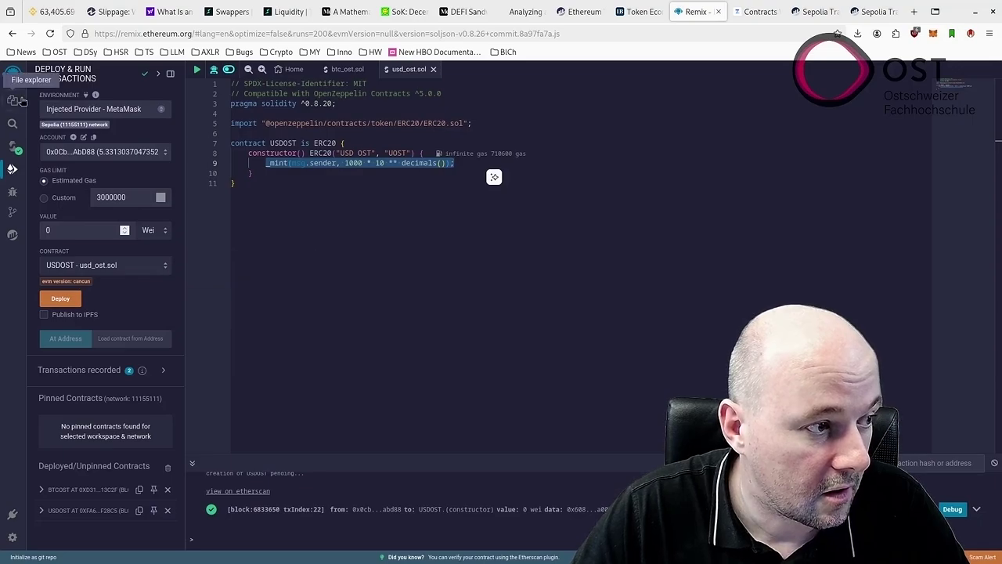
Deploy USDOST to Sepolia, approve it in MetaMask, view it on Etherscan, and copy the _mint line.
left_click(62, 301)
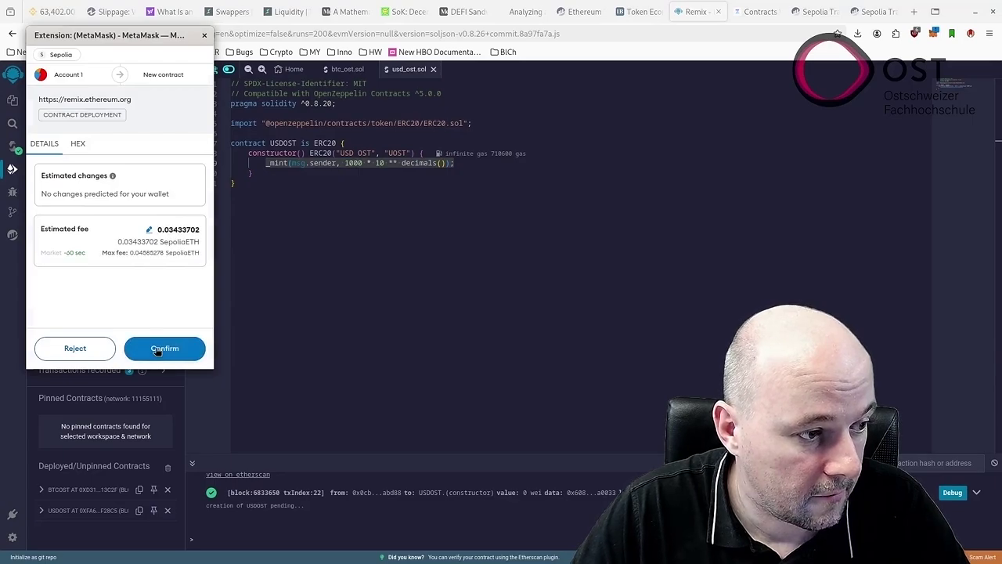
left_click(163, 349)
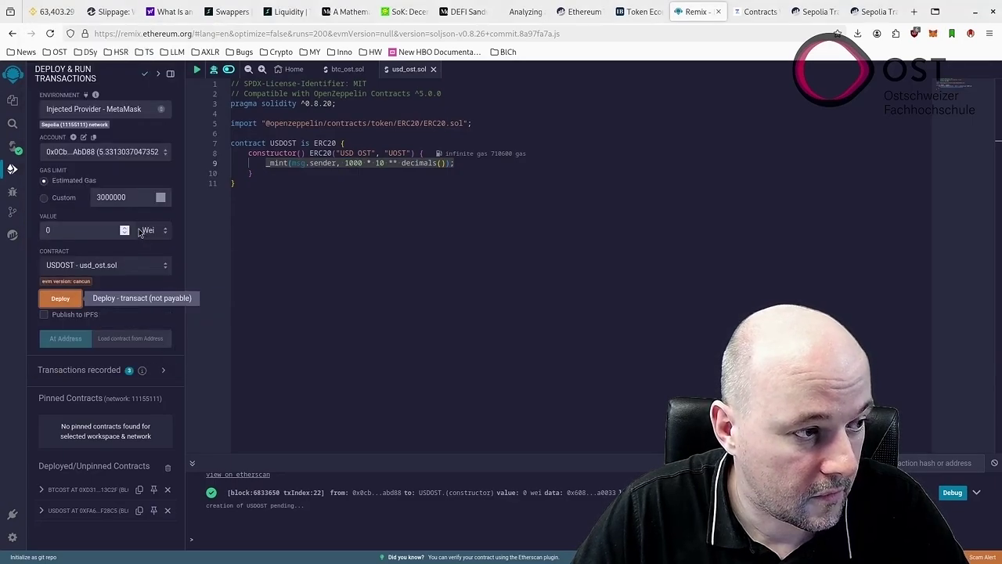
left_click(932, 33)
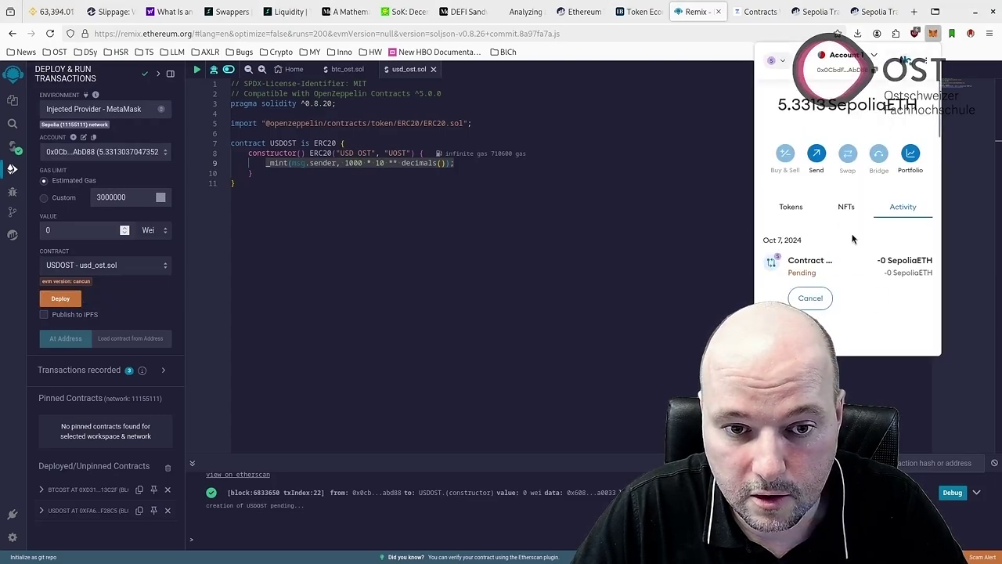
left_click(831, 270)
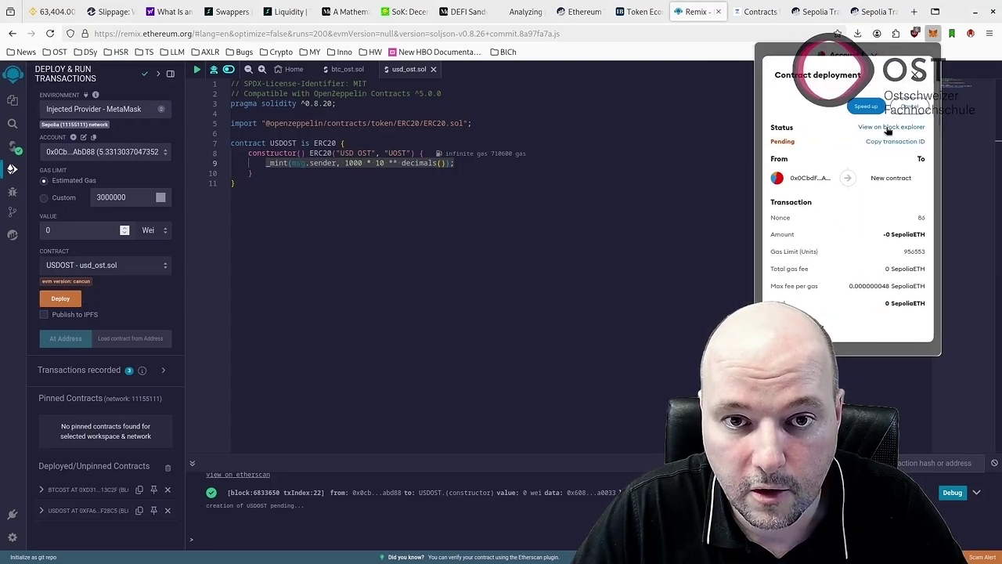
left_click(887, 128)
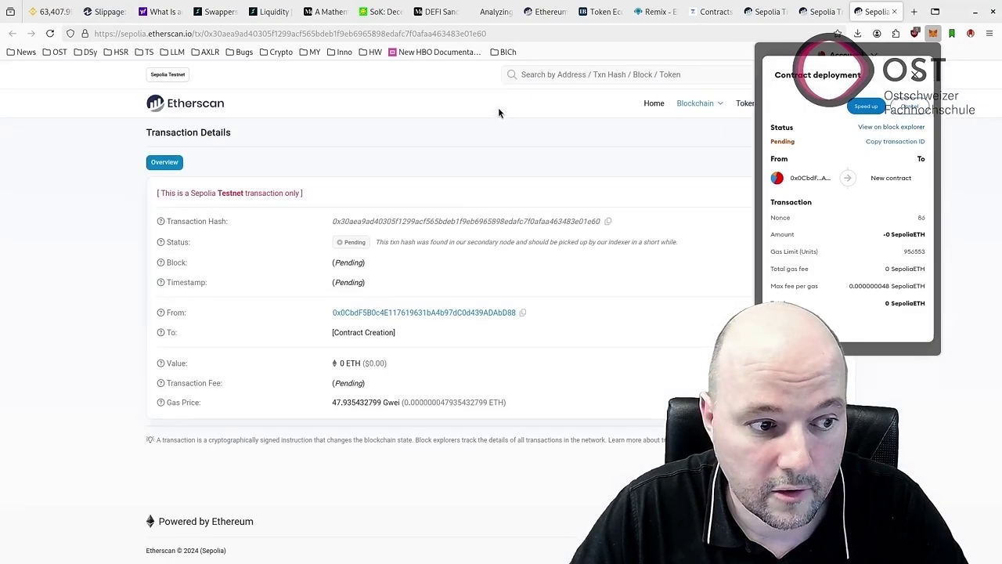
left_click(712, 11)
left_click(662, 12)
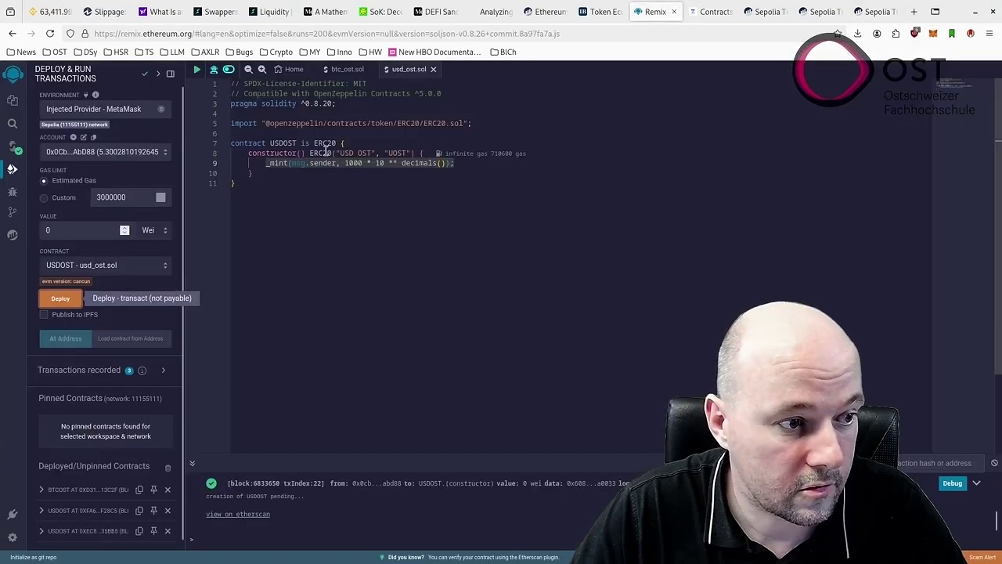
left_click_drag(266, 162, 455, 163)
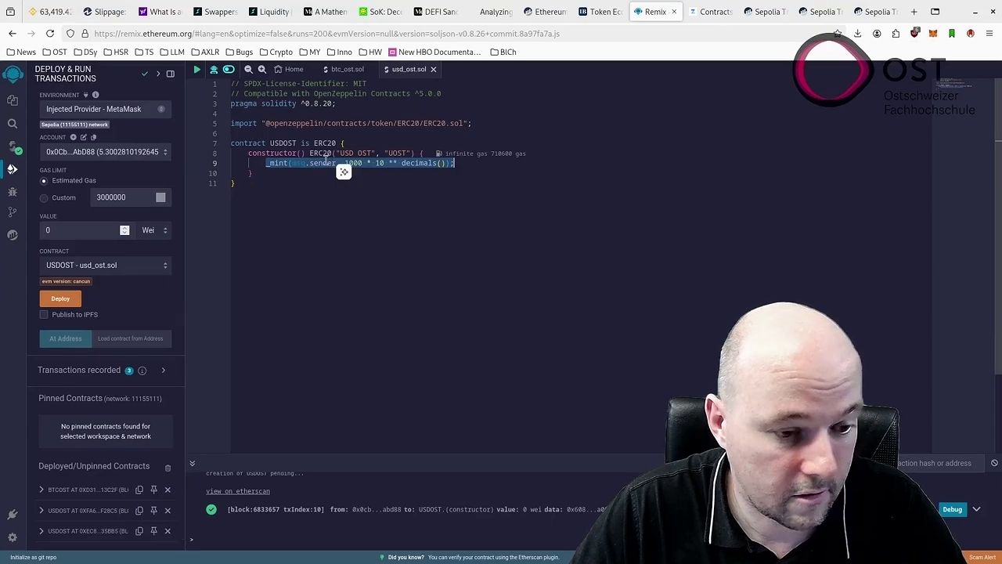
left_click(12, 100)
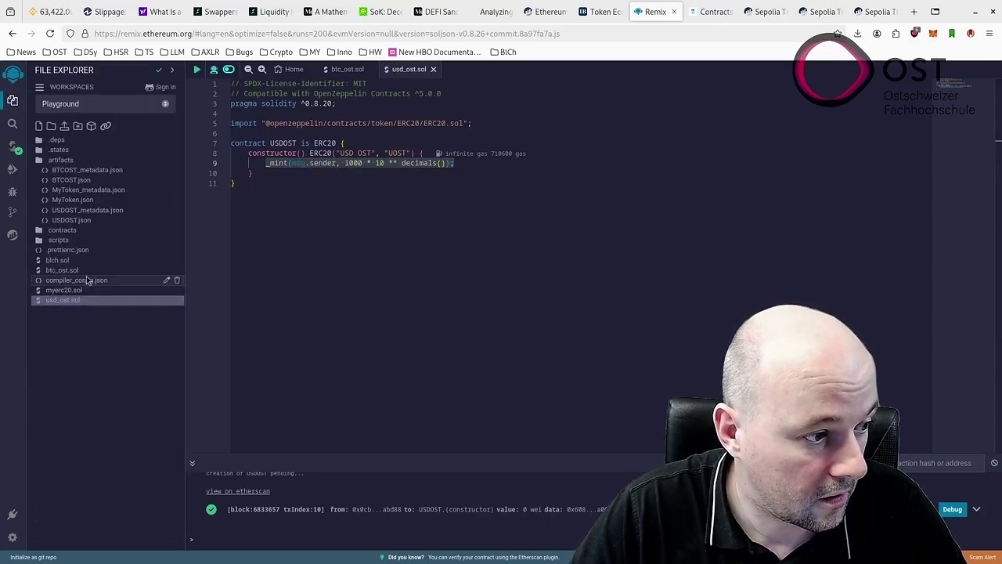
Paste the _mint line into BTCOST's constructor in btc_ost.sol and change the amount to 100.
left_click(58, 260)
left_click(61, 270)
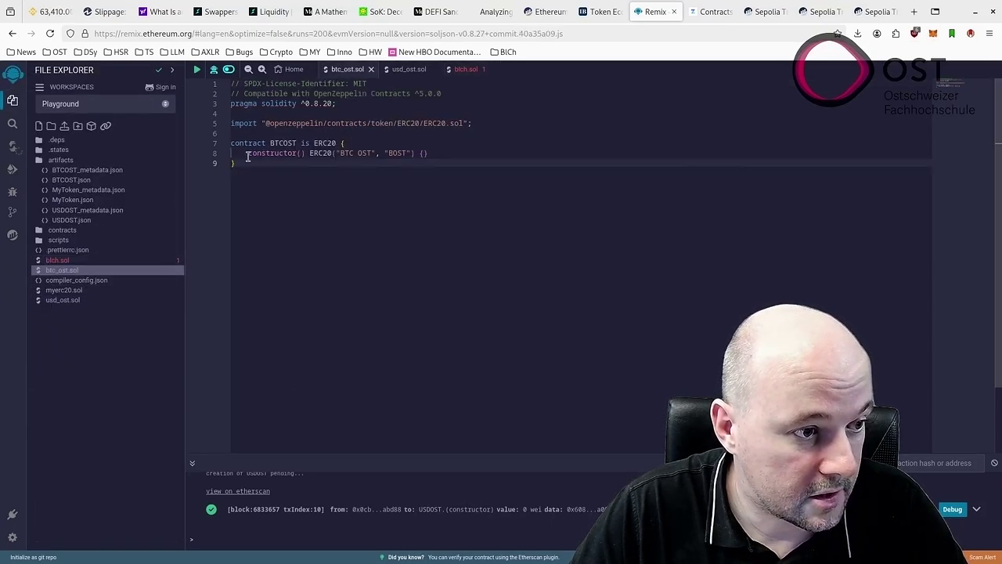
left_click(421, 152)
key("Return")
type("_mint(msg.sender, 1000 * 10 ** decimals());")
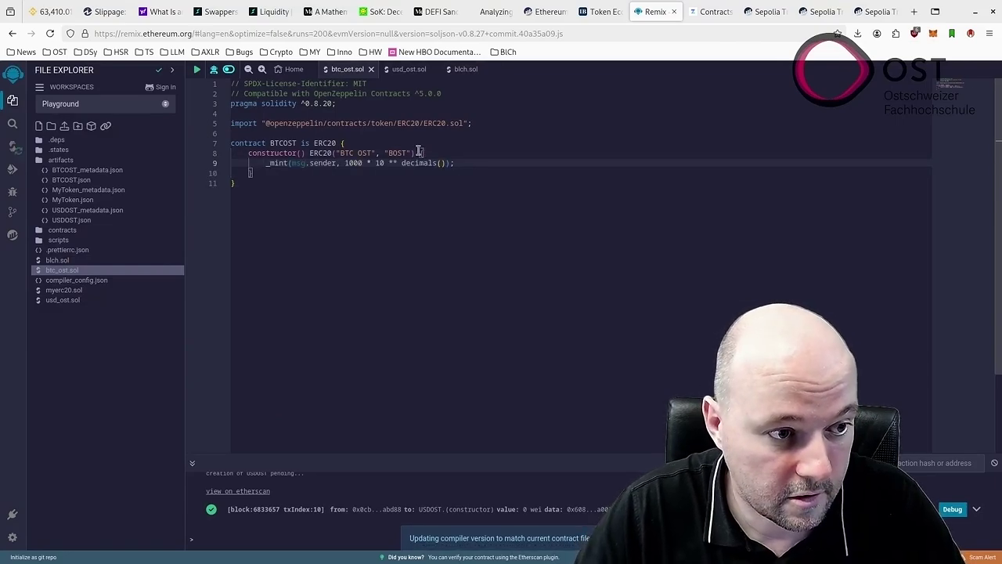
left_click(356, 162)
key("BackSpace")
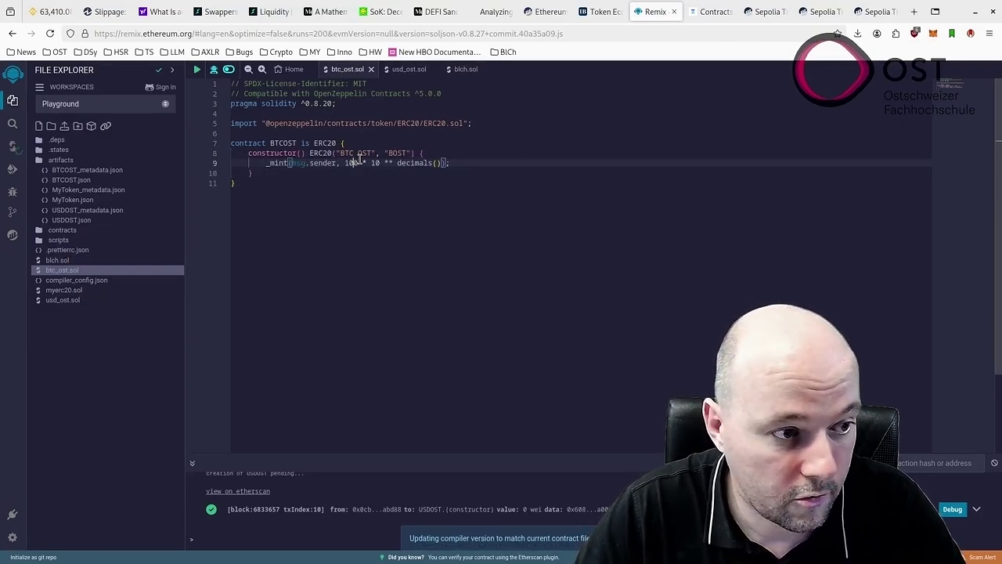
Compile btc_ost.sol and deploy BTCOST to Sepolia.
left_click(12, 146)
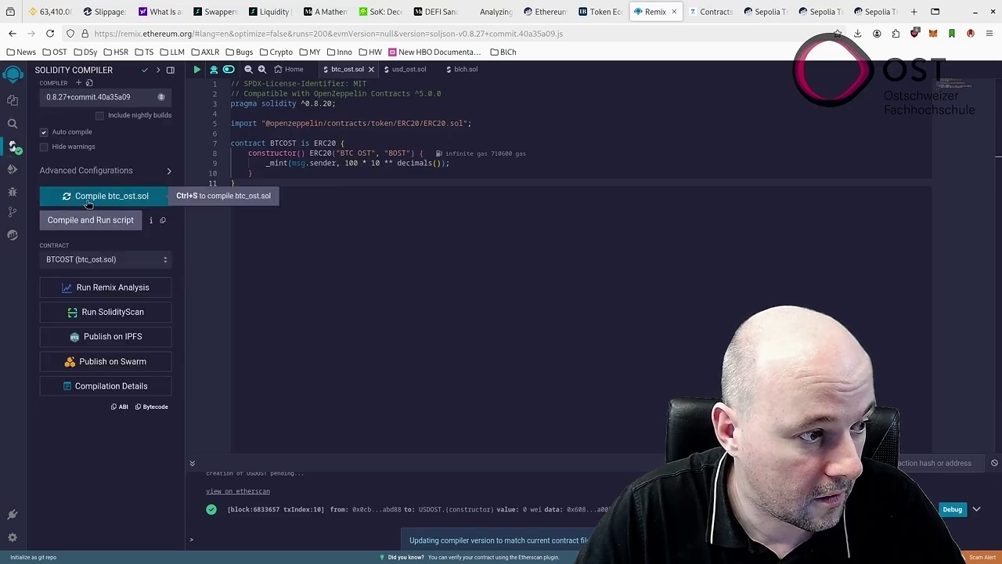
left_click(89, 197)
left_click(12, 168)
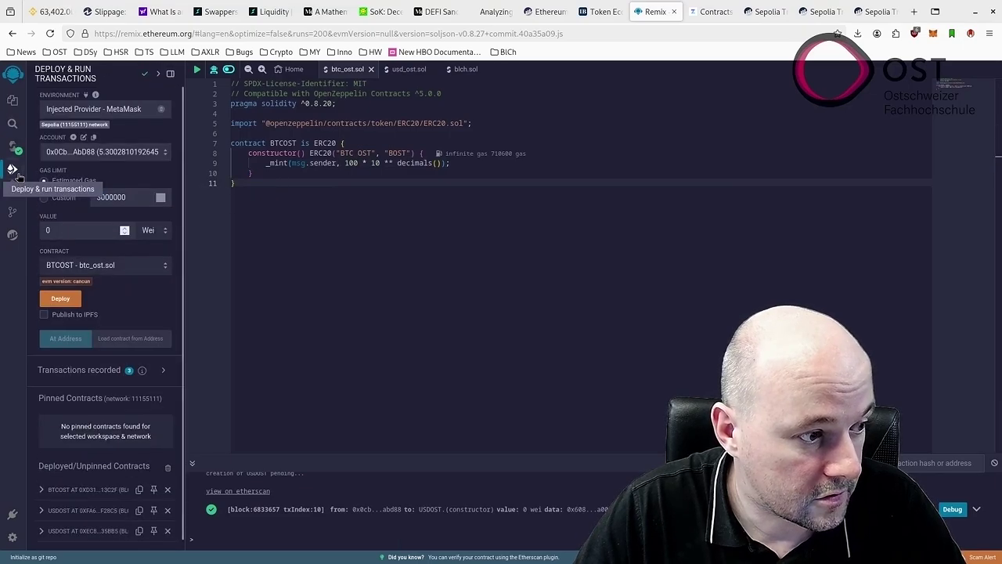
left_click(86, 266)
left_click(86, 266)
left_click(60, 298)
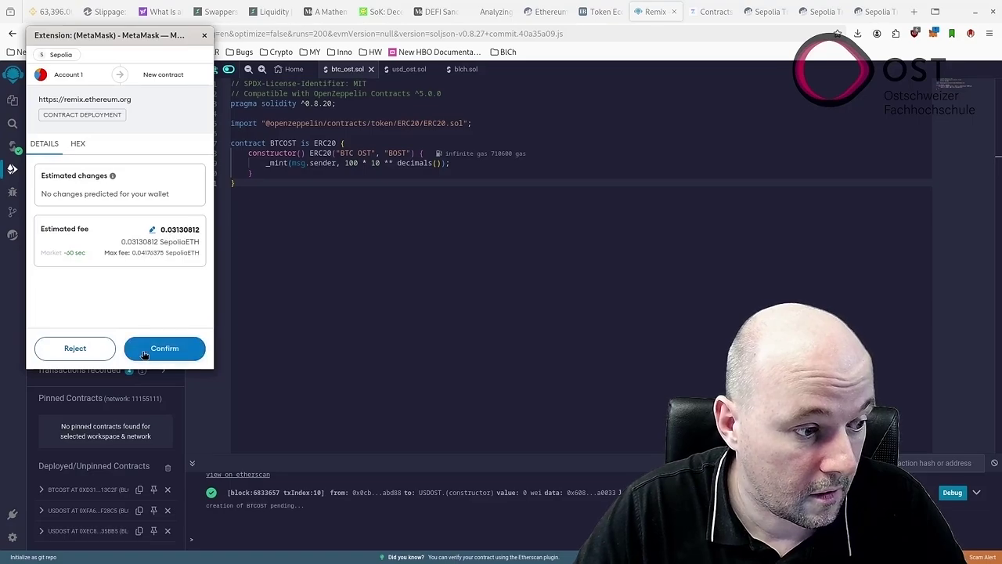
Approve the BTCOST deployment in MetaMask and open it on the block explorer.
left_click(145, 350)
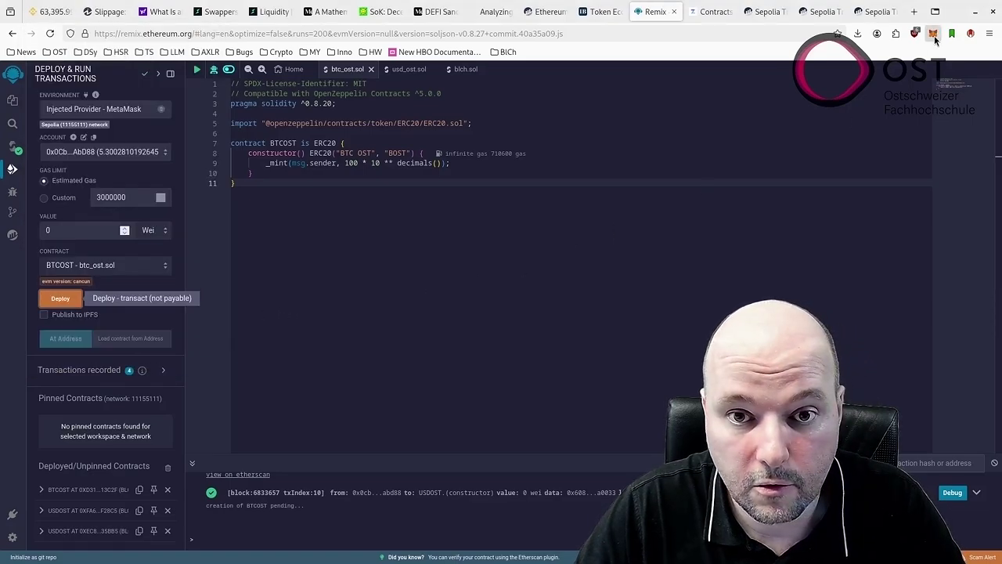
left_click(933, 36)
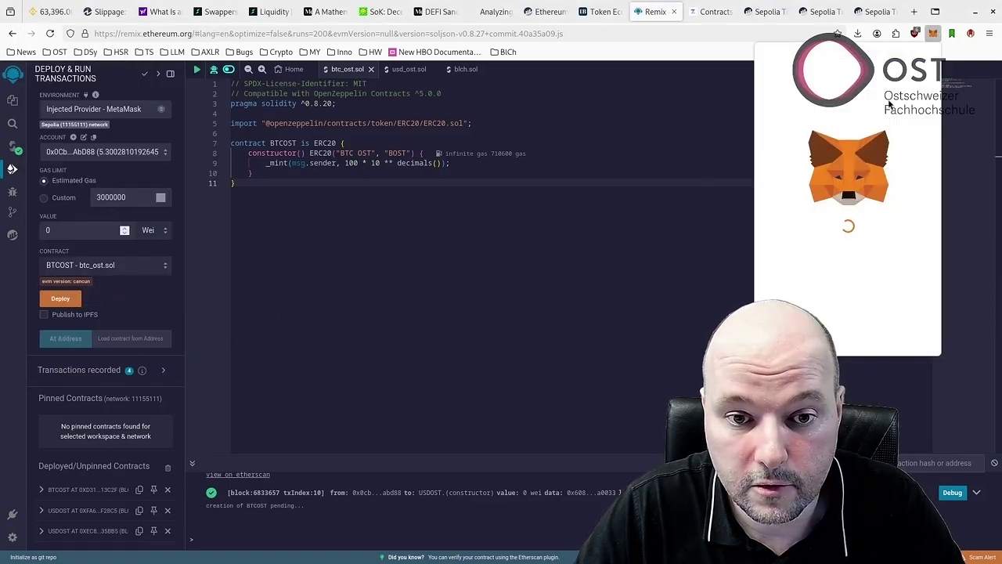
left_click(815, 263)
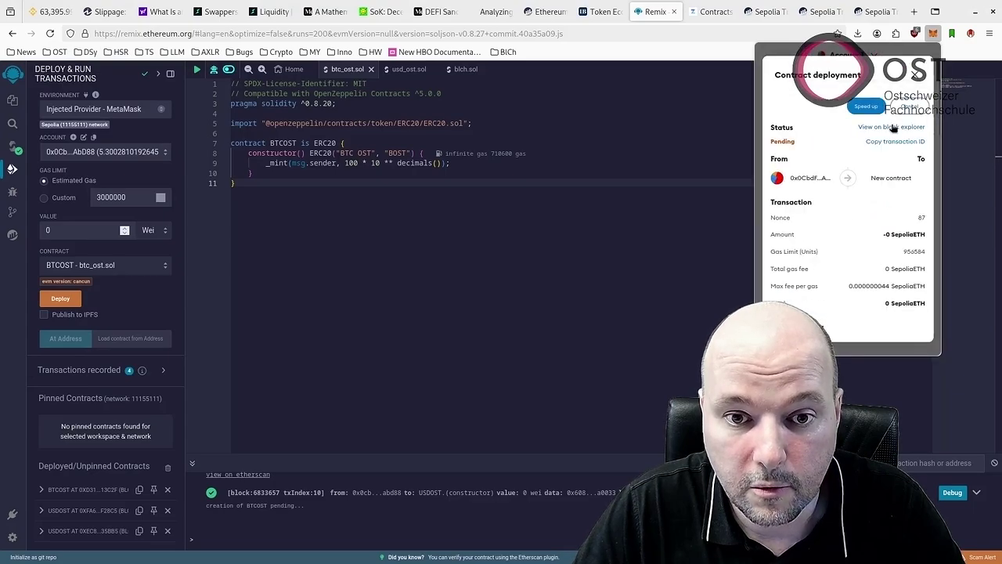
left_click(893, 127)
left_click(828, 14)
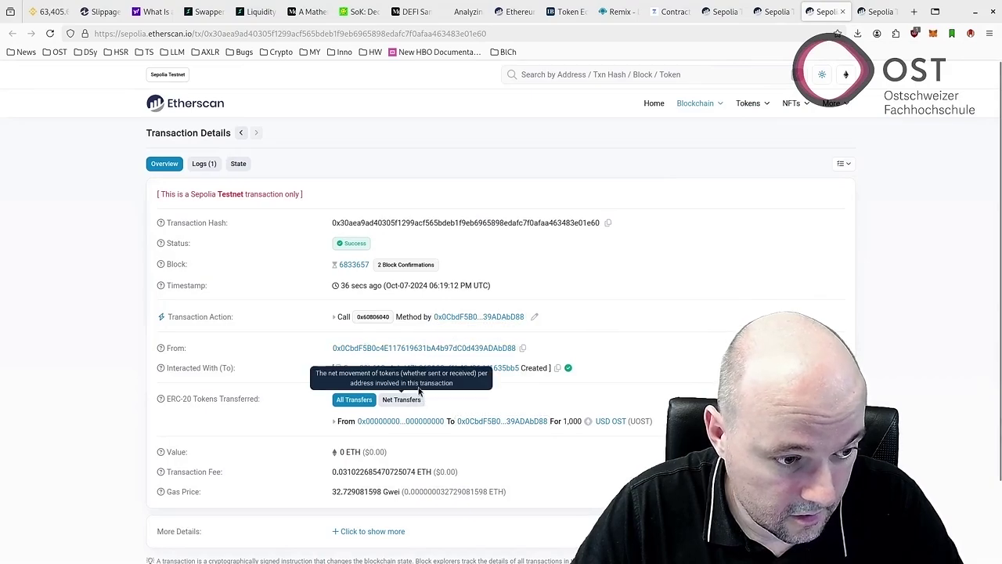
Copy the new USD token contract address into the notes document.
left_click(558, 368)
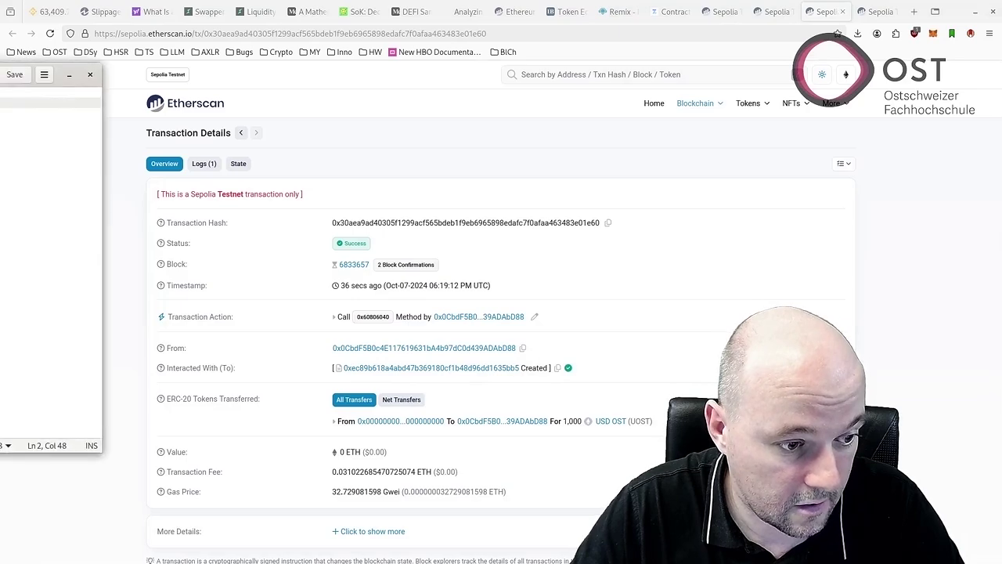
left_click_drag(0, 74, 0, 71)
key("ctrl+v")
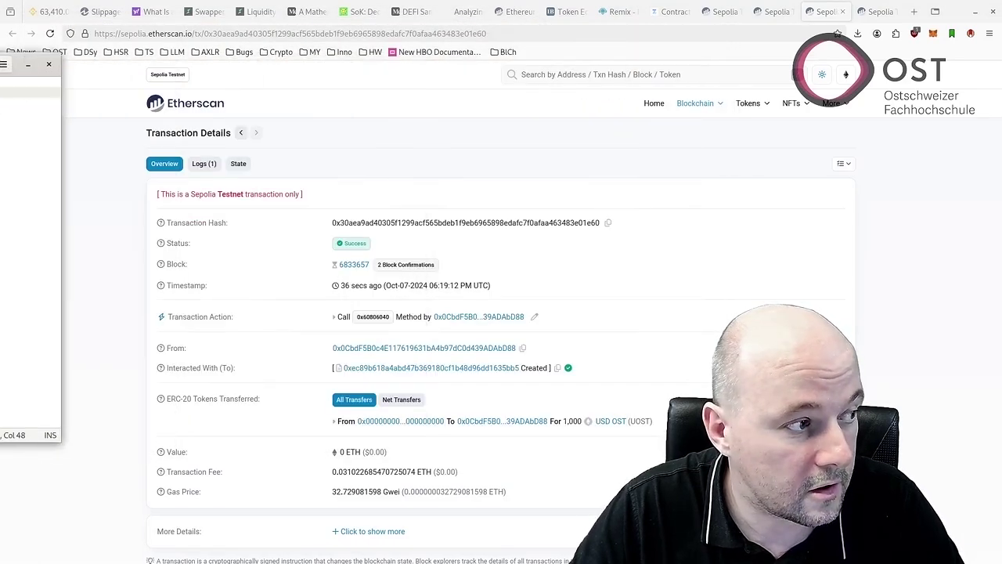
Replace the BTC address on line 1 of the notes with the newly created BTC contract address.
left_click(876, 11)
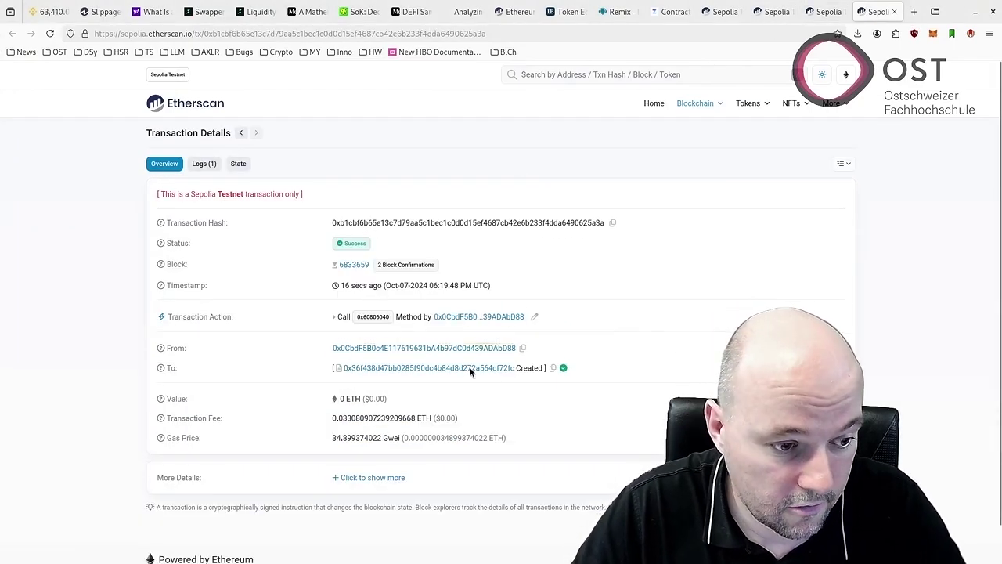
left_click(552, 367)
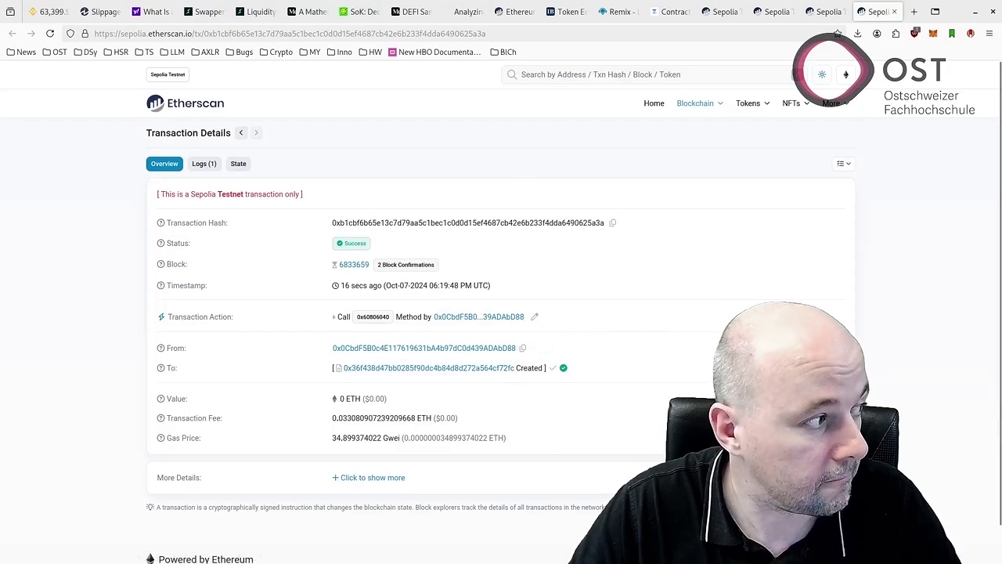
key("alt+Tab")
key("ctrl+a")
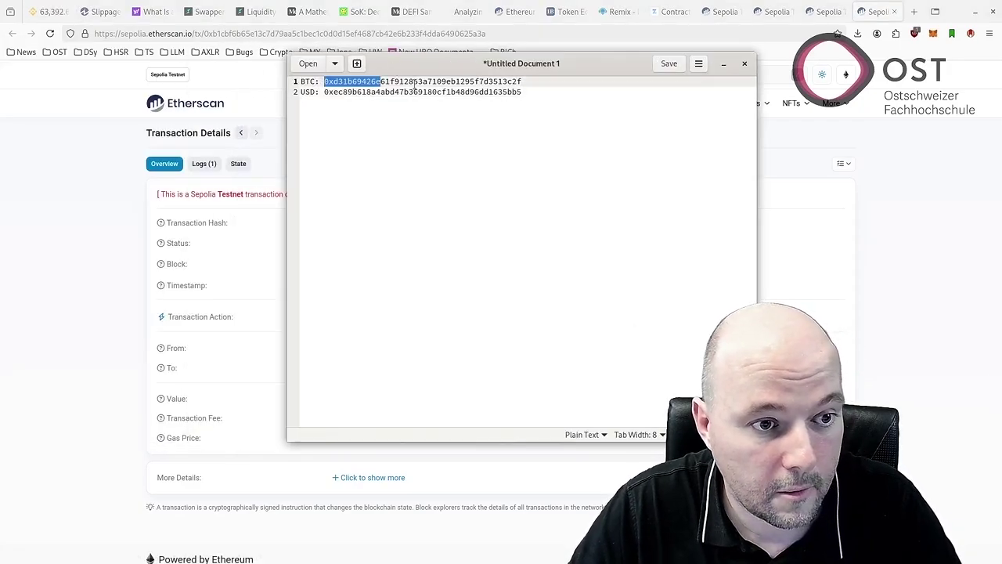
key("Right")
left_click_drag(323, 81, 534, 82)
key("ctrl+v")
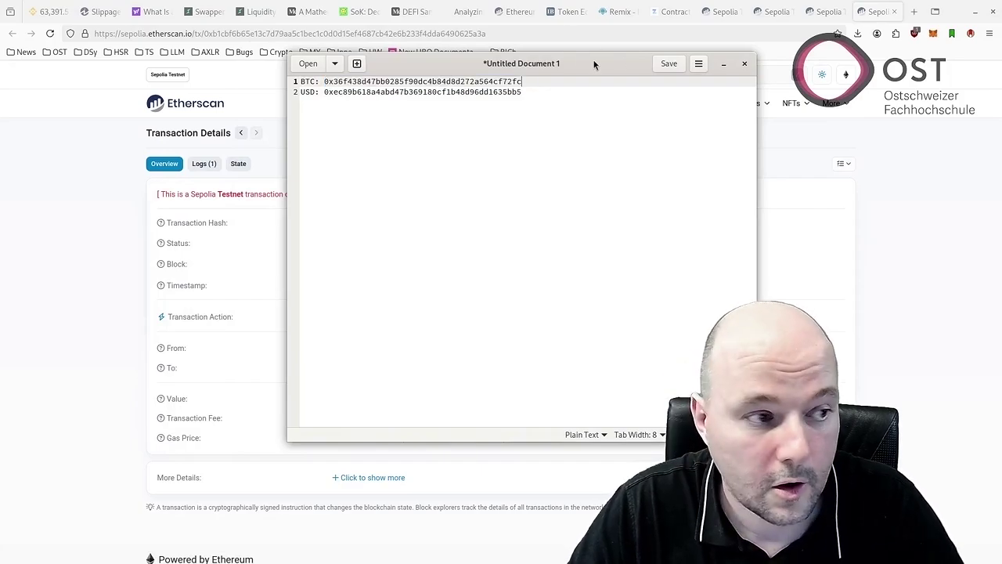
key("alt+Tab")
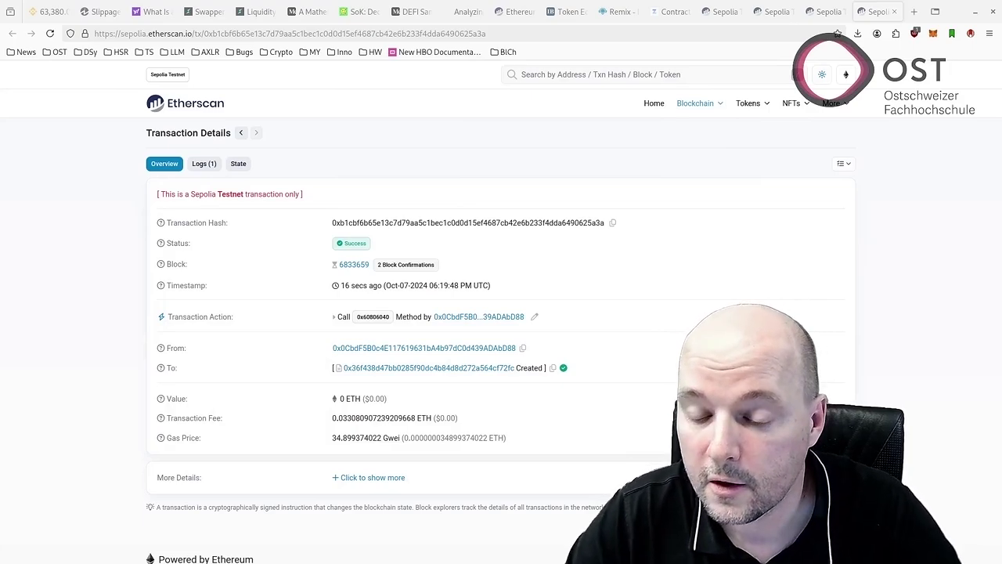
key("alt+Tab")
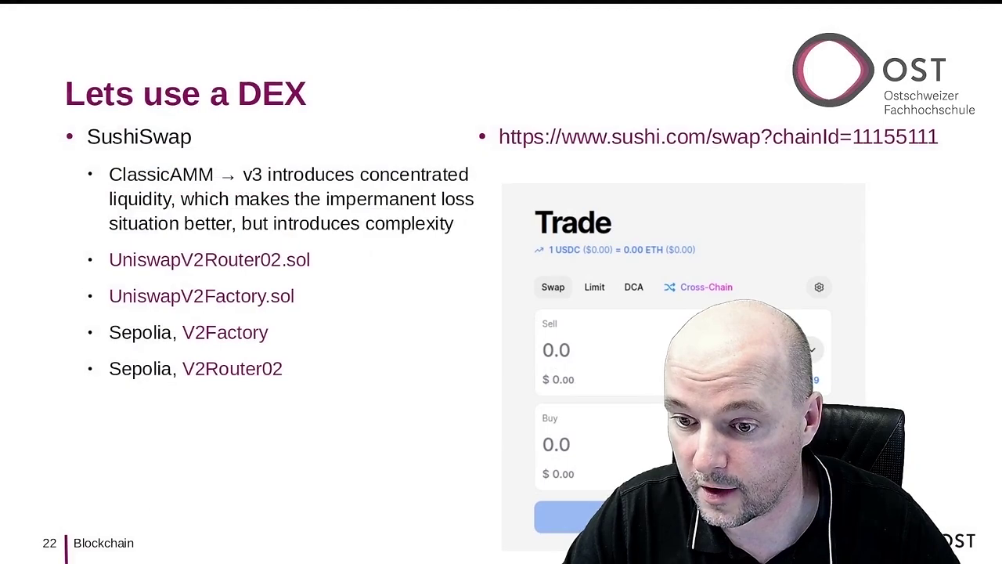
Compare the UniswapV2Router02.sol and UniswapV2Factory.sol sources, scroll to createPair, and close duplicate tabs.
key("alt+Tab")
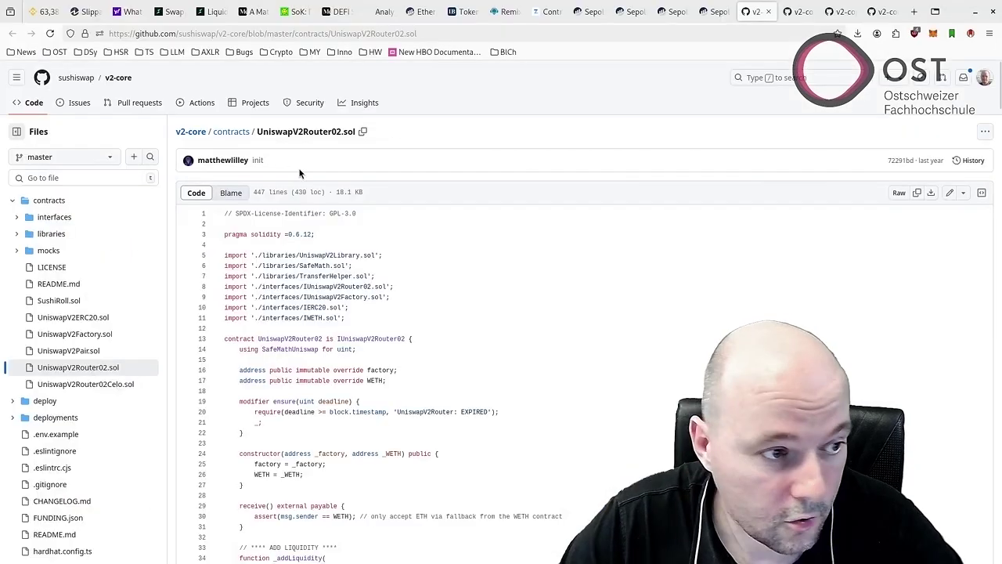
left_click(799, 21)
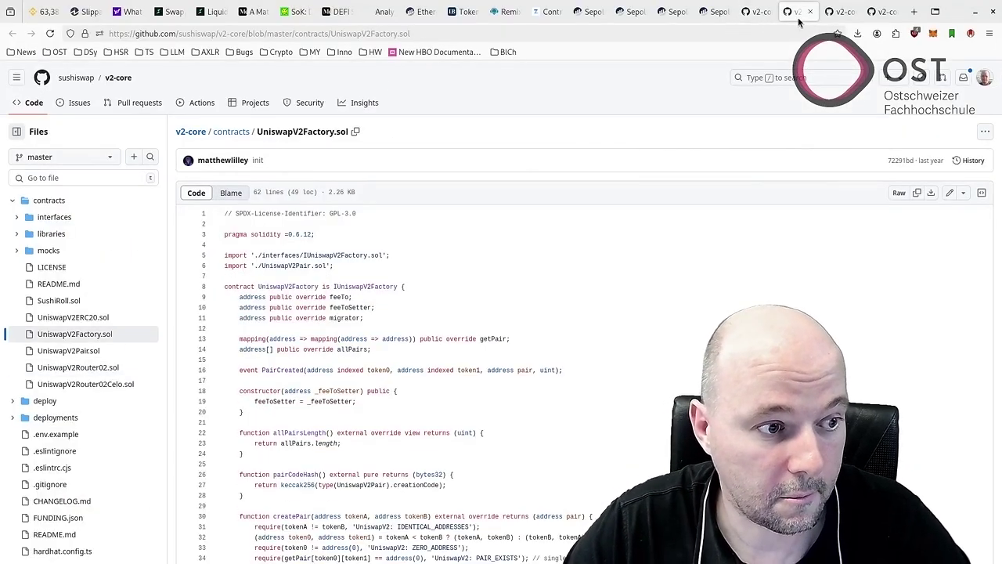
left_click(756, 12)
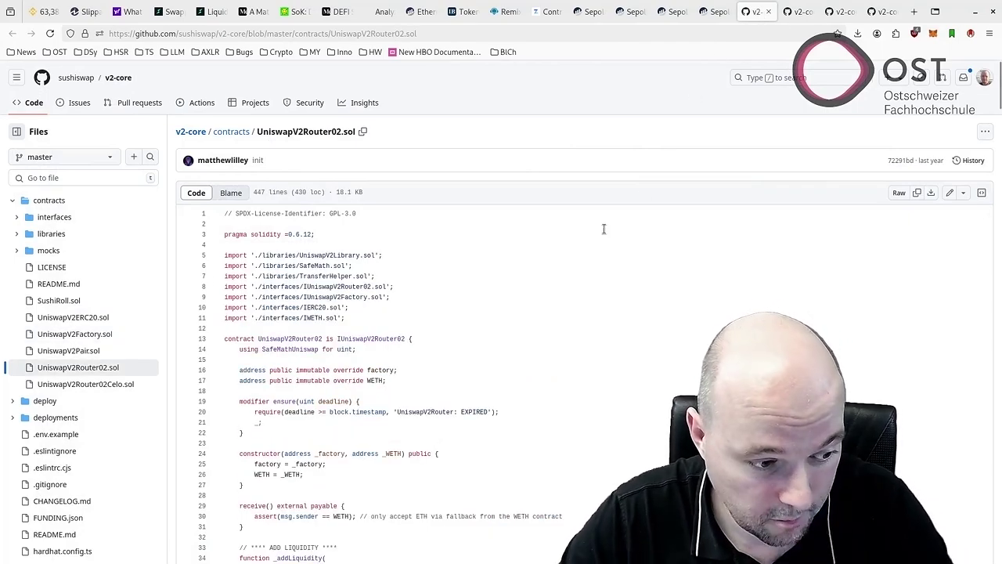
scroll(580, 246, "down", 4)
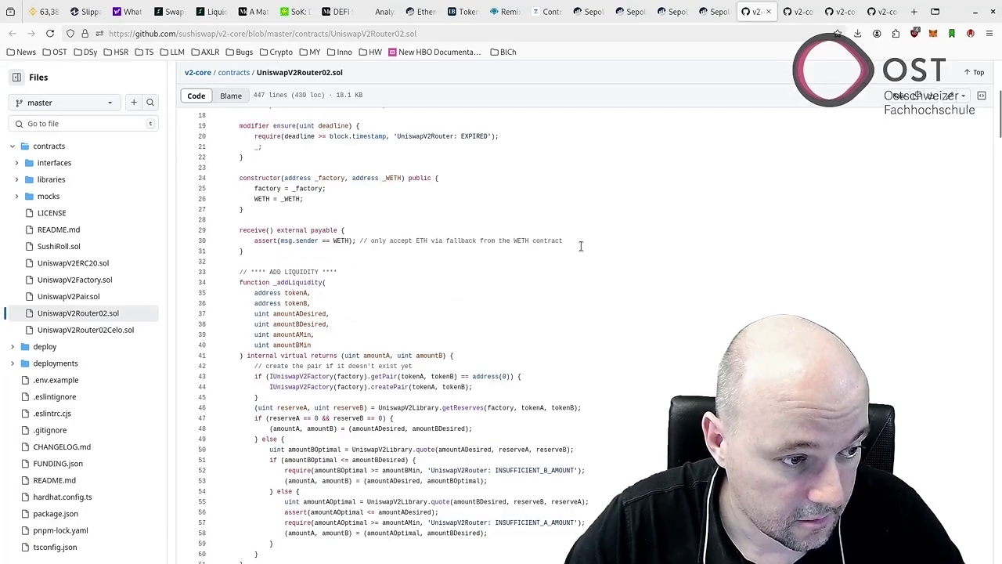
left_click(793, 11)
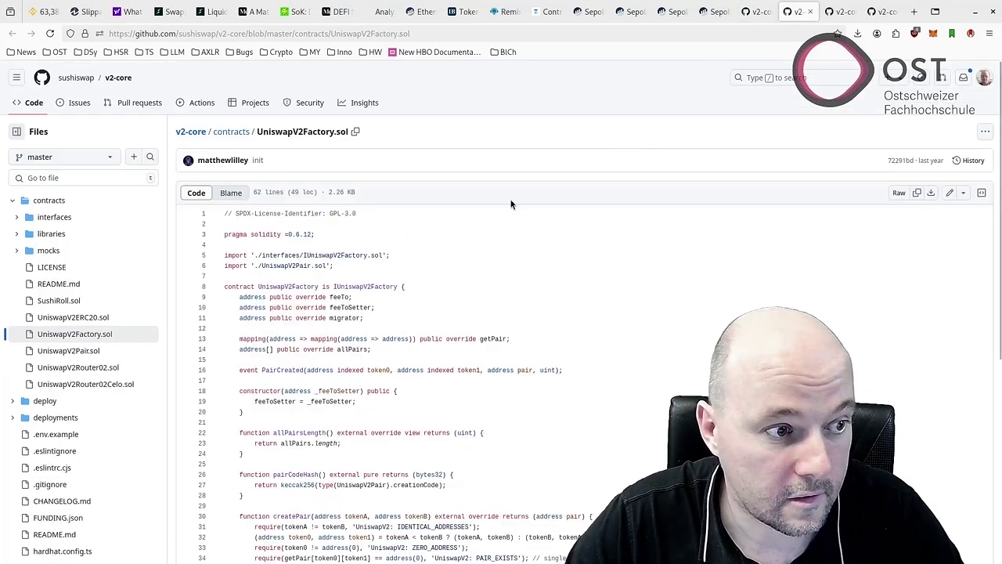
scroll(501, 241, "down", 4)
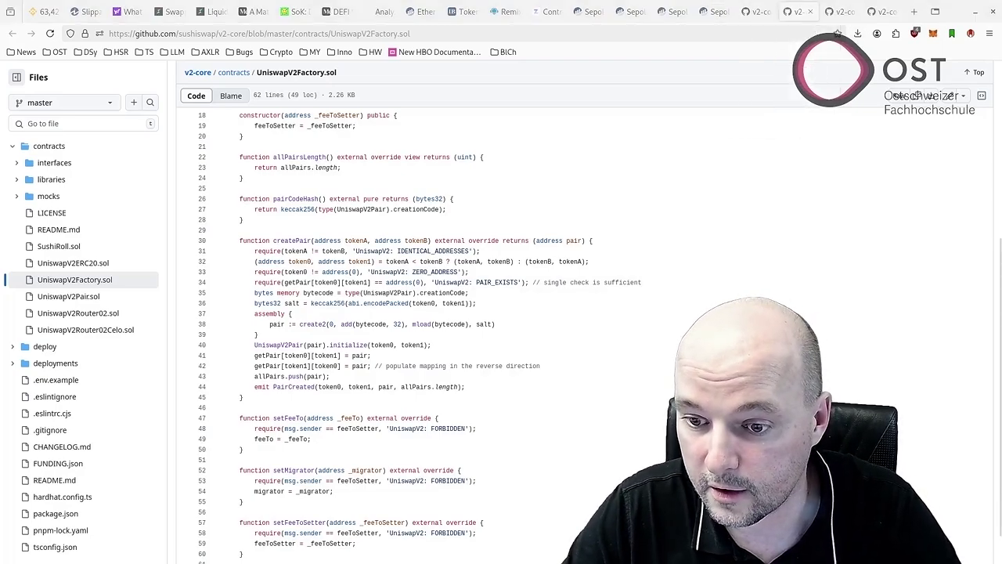
key("ctrl+w")
key("ctrl+w")
Connect MetaMask to the V2Factory's Write Contract page, accepting the beta disclaimer.
key("ctrl+shift+t")
key("ctrl+shift+t")
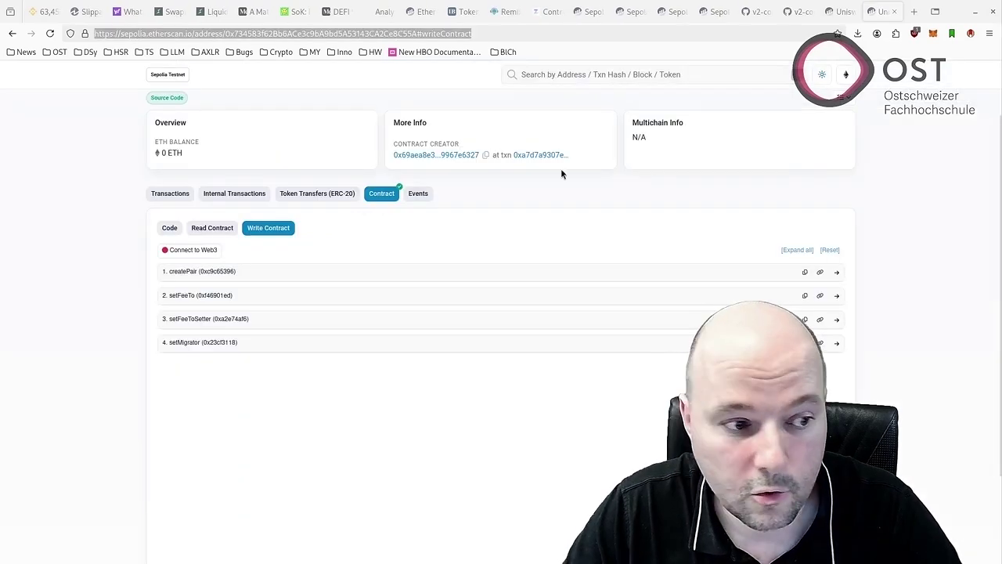
left_click(181, 252)
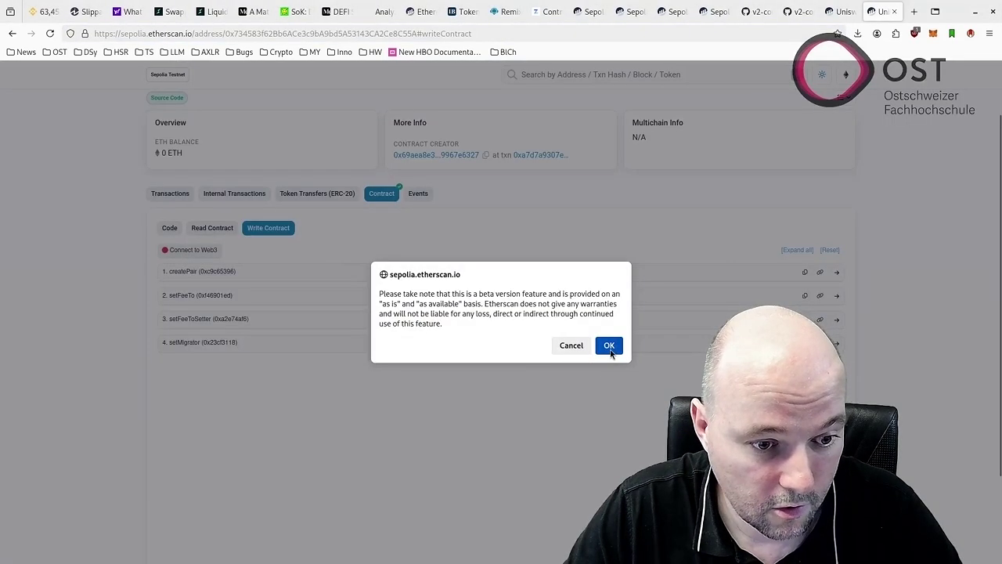
left_click(609, 347)
left_click(394, 129)
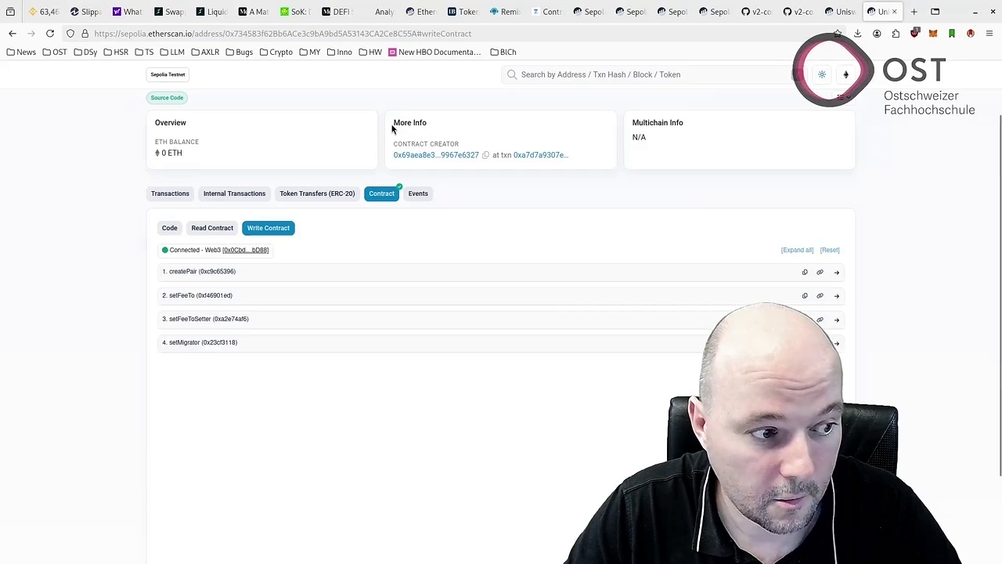
Call createPair with the BTC token address as tokenA and the USD token address as tokenB.
left_click(197, 271)
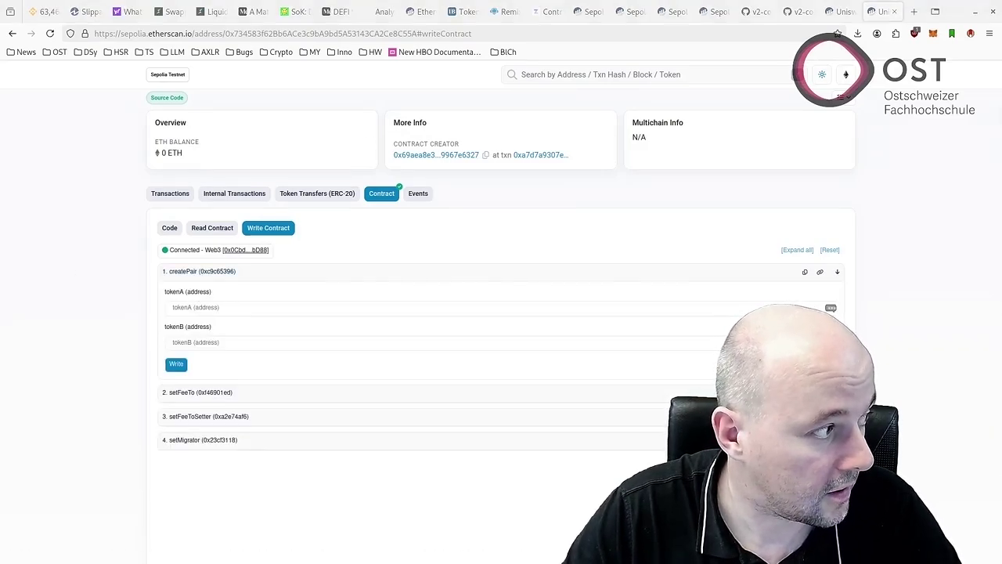
left_click(213, 306)
key("ctrl+v")
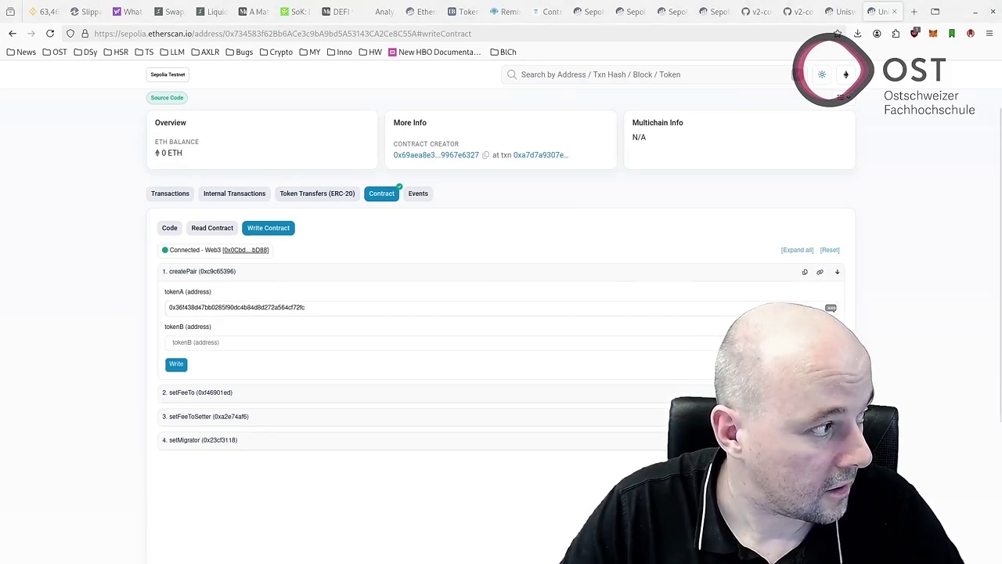
left_click(216, 342)
key("ctrl+v")
left_click(177, 365)
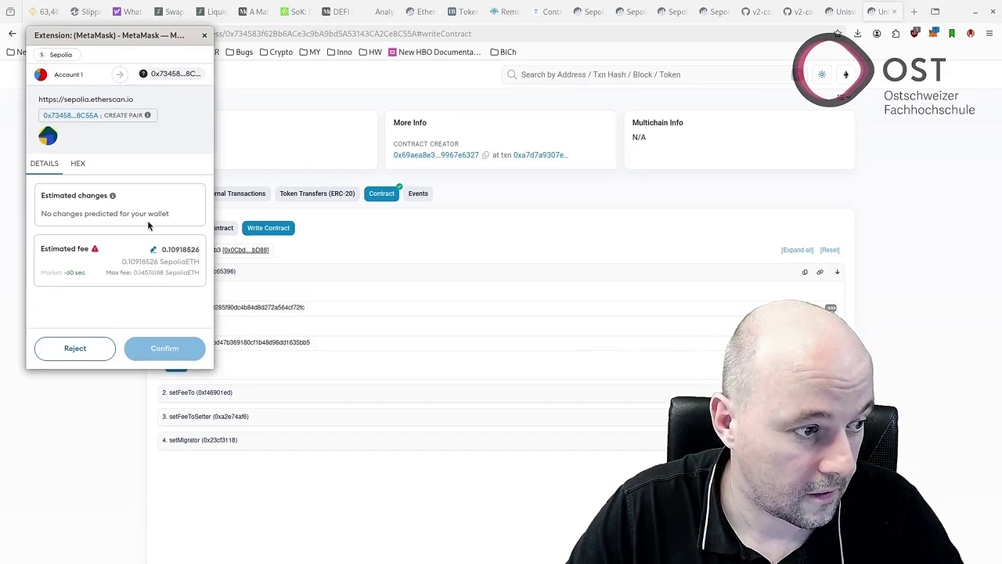
Approve the createPair transaction in MetaMask and open the pending transaction on Etherscan.
mouse_move(96, 249)
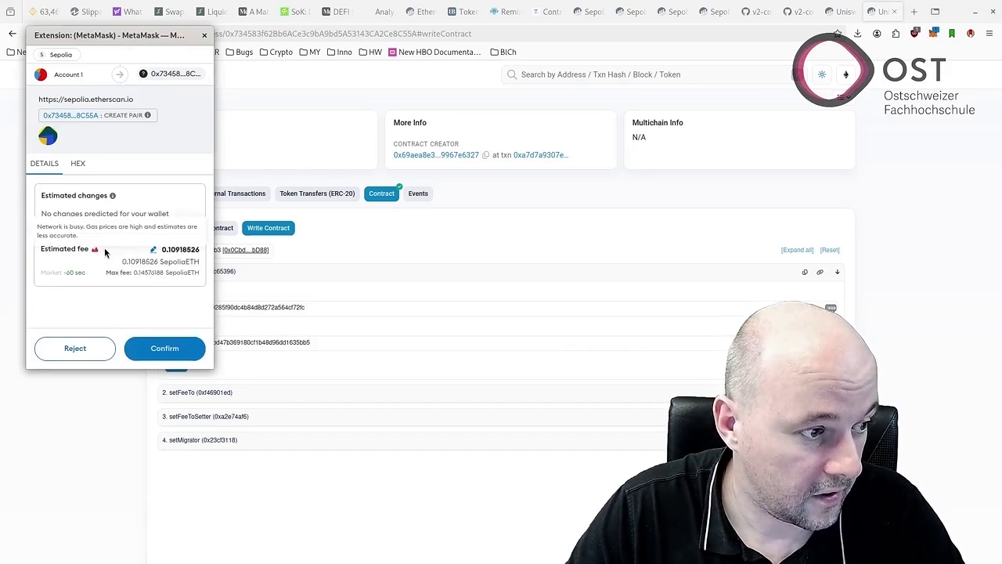
left_click(169, 348)
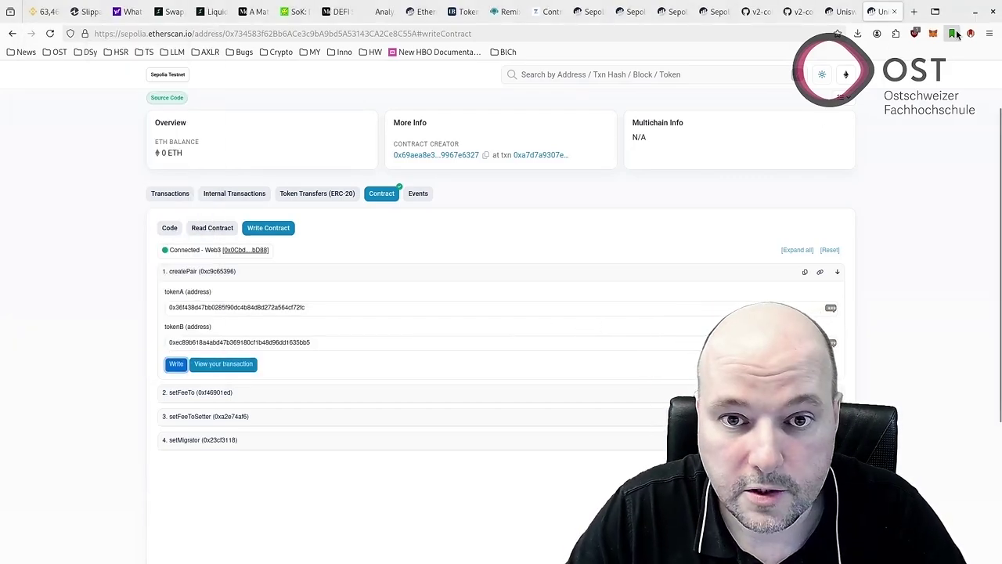
left_click(933, 34)
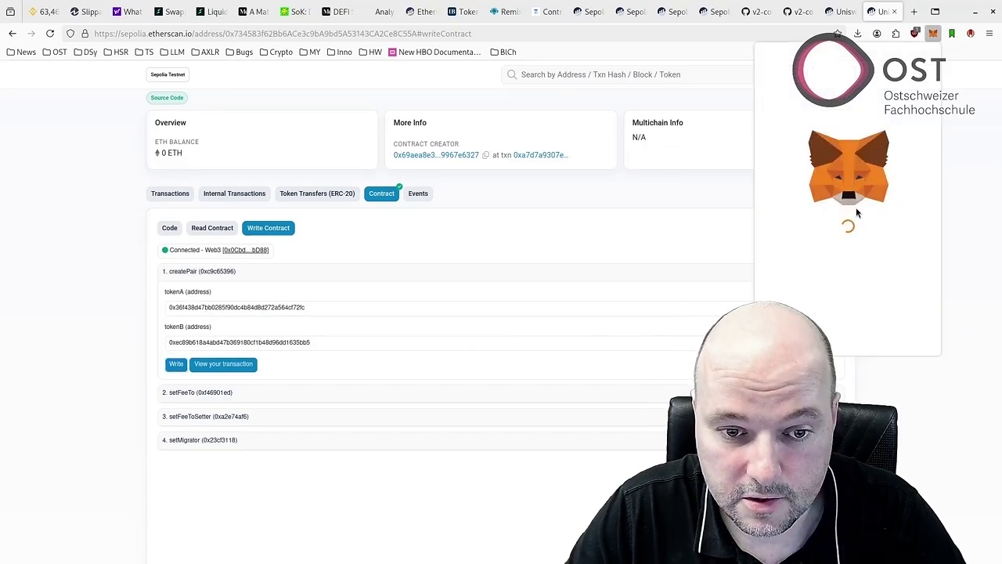
left_click(853, 262)
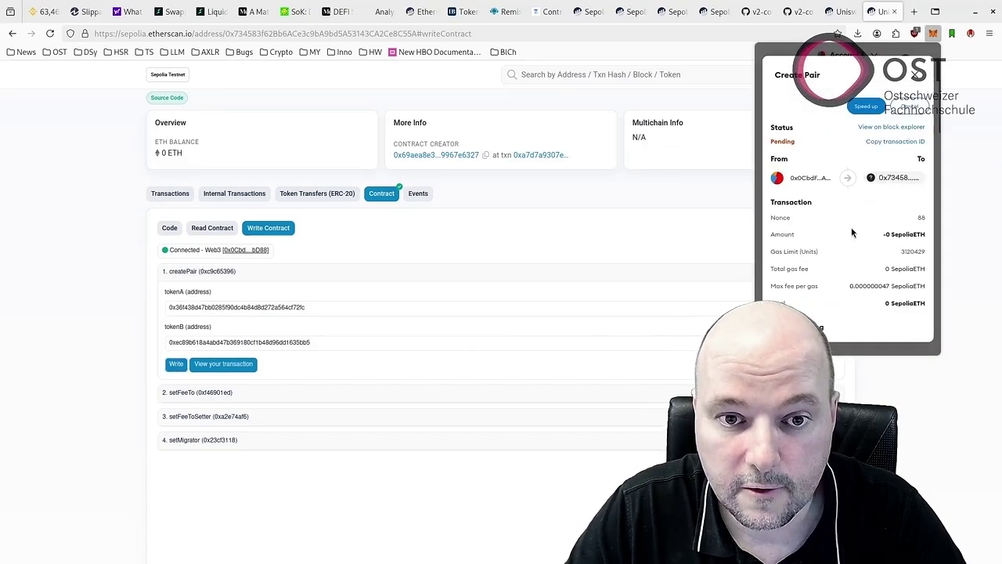
left_click(892, 127)
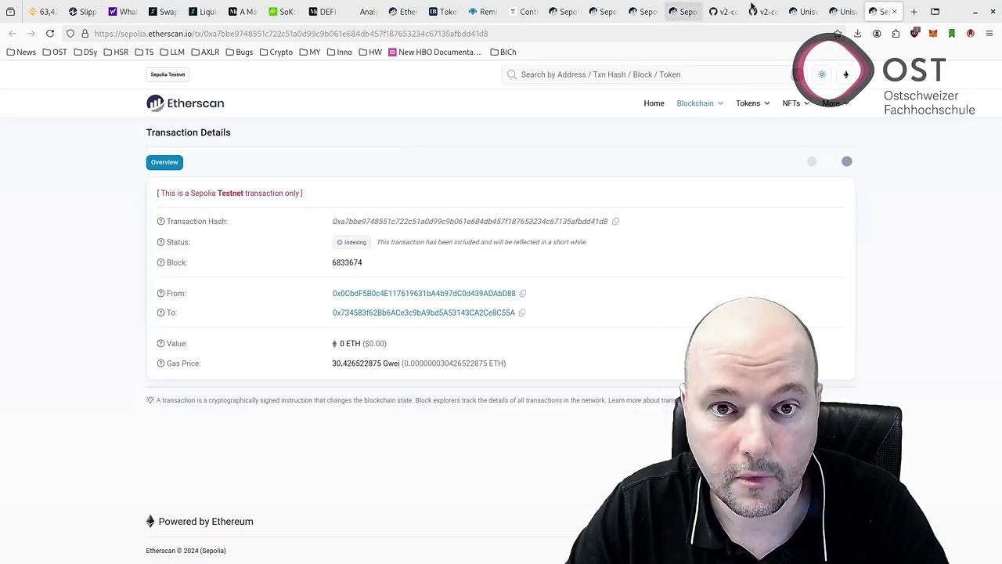
Google 'sushiswap' in a new tab and open the SushiSwap | Sushi site in a background tab.
left_click(913, 11)
left_click(576, 36)
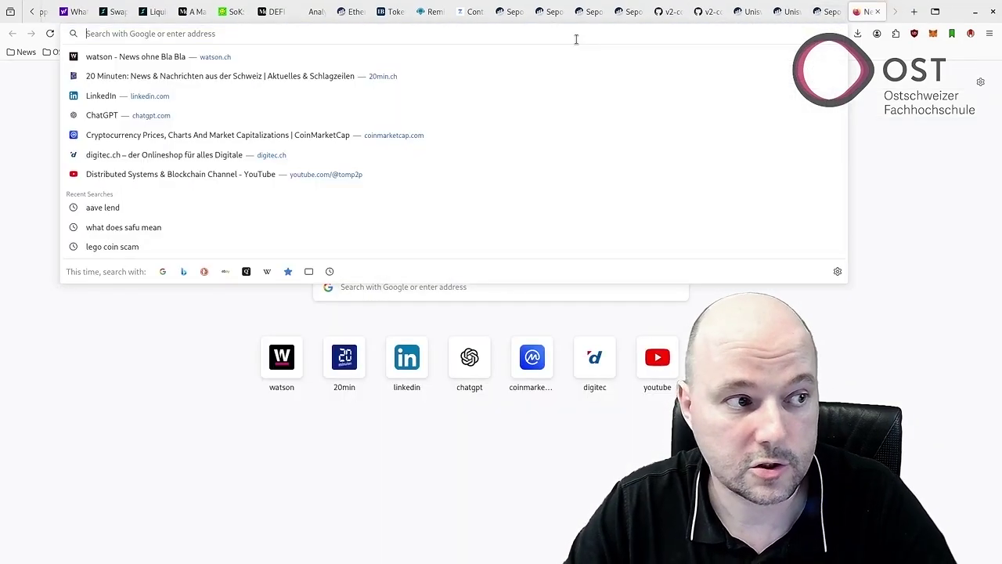
type("sush")
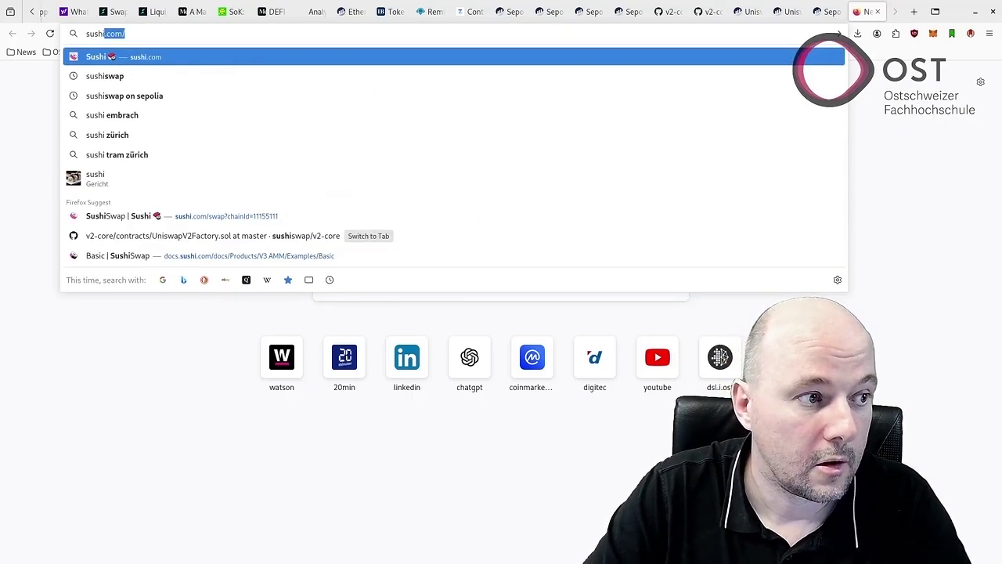
type("iswap")
key("Return")
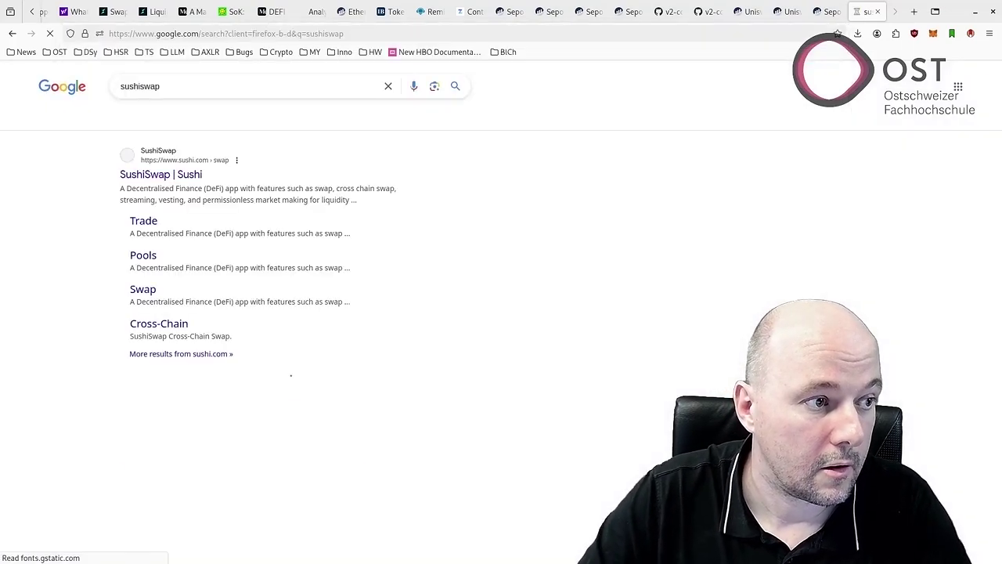
scroll(165, 177, "down", 1)
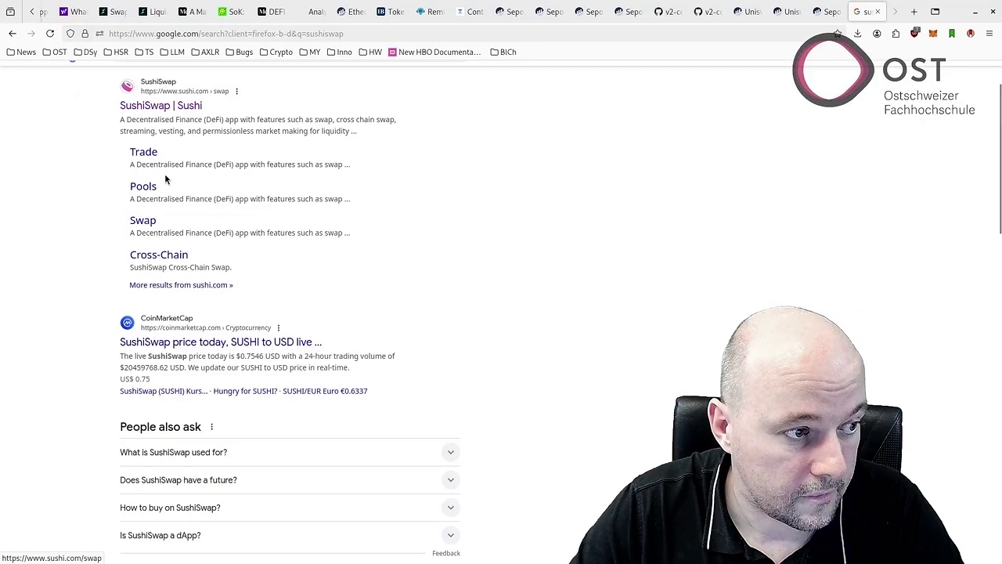
middle_click(173, 112)
scroll(174, 112, "up", 1)
Change the search to 'sushiswap docs'.
left_click(181, 90)
type("doc")
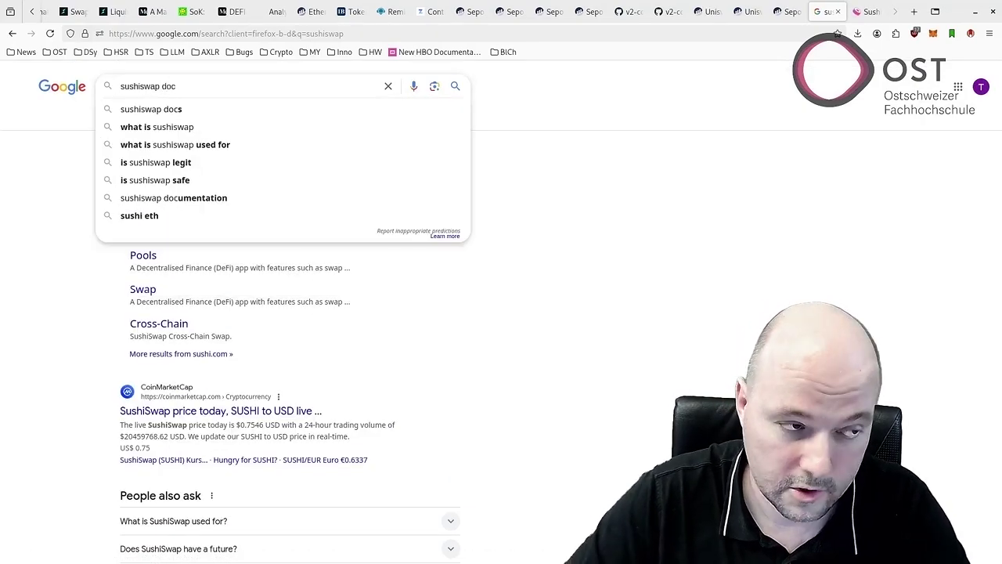
key("Down")
key("Return")
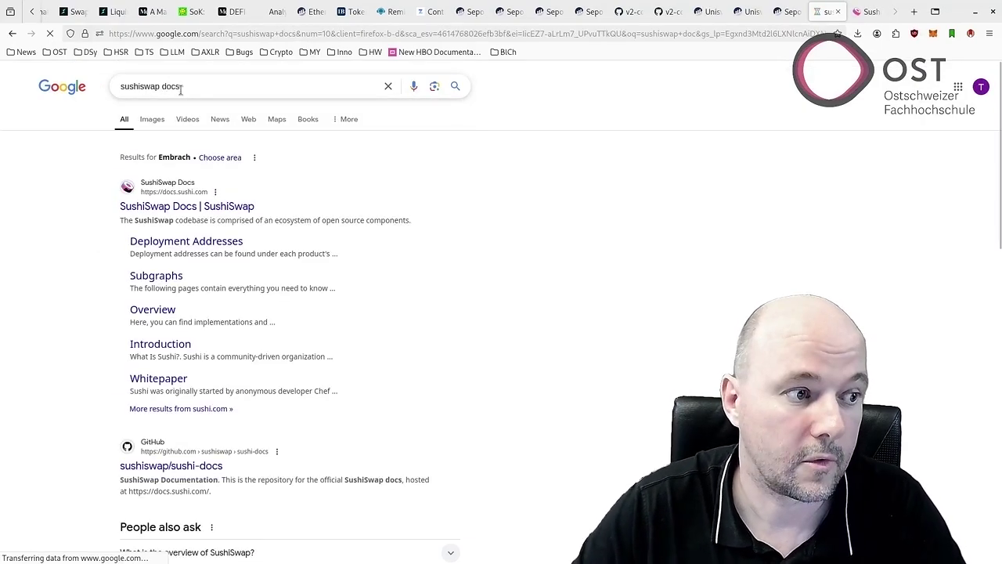
Open the SushiSwap Docs search result in a new tab and skim the page.
middle_click(190, 205)
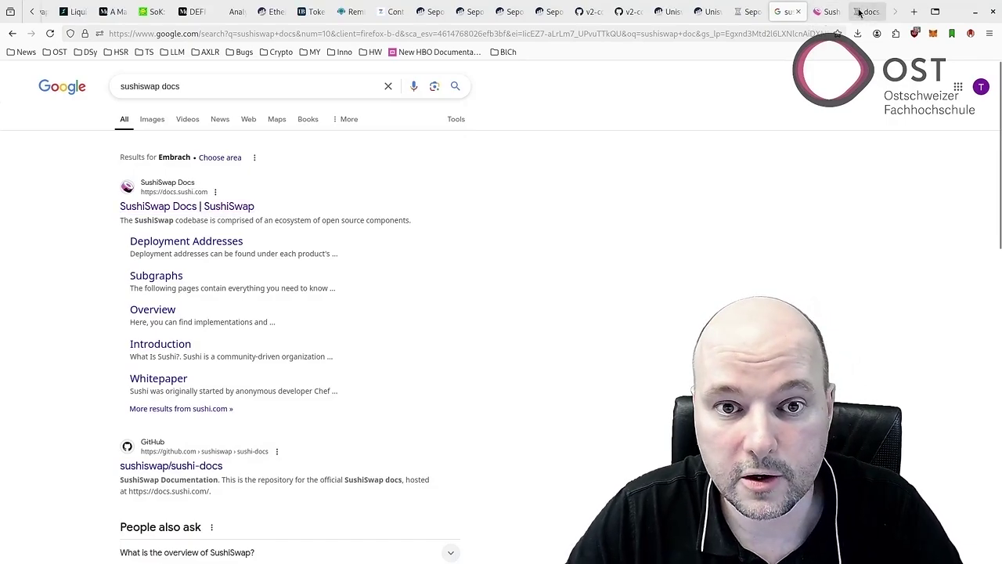
left_click(867, 11)
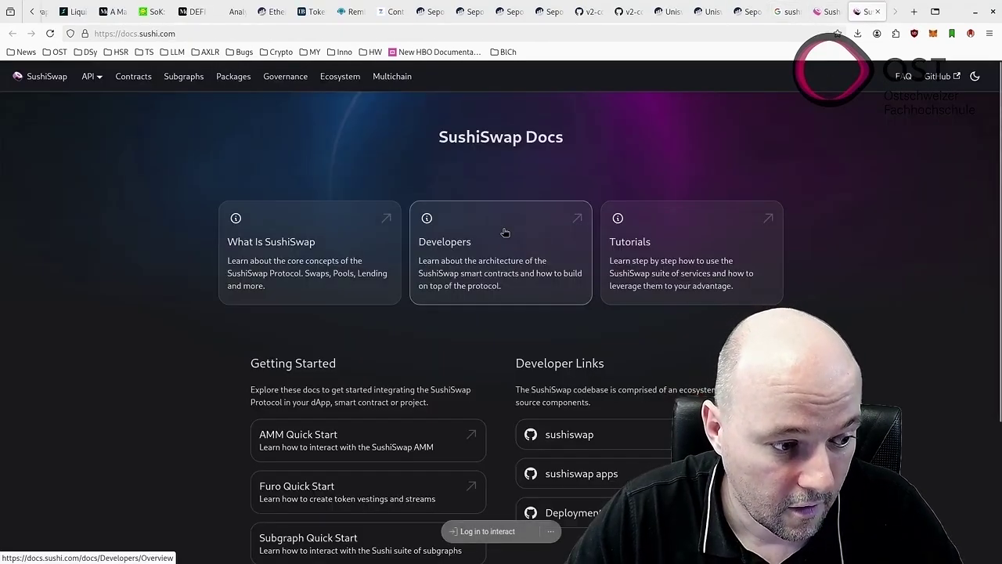
scroll(503, 233, "down", 2)
scroll(503, 233, "up", 2)
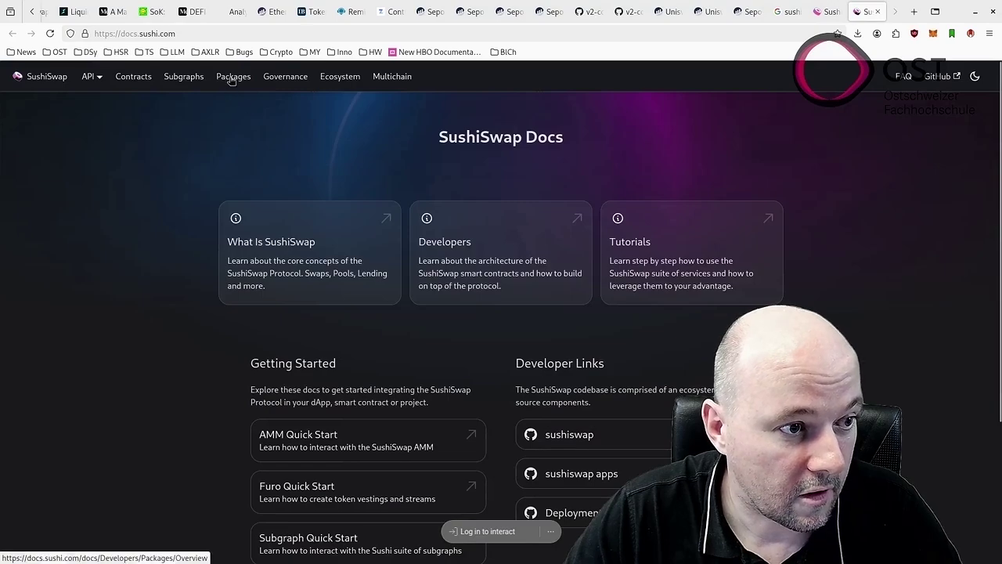
scroll(501, 313, "down", 3)
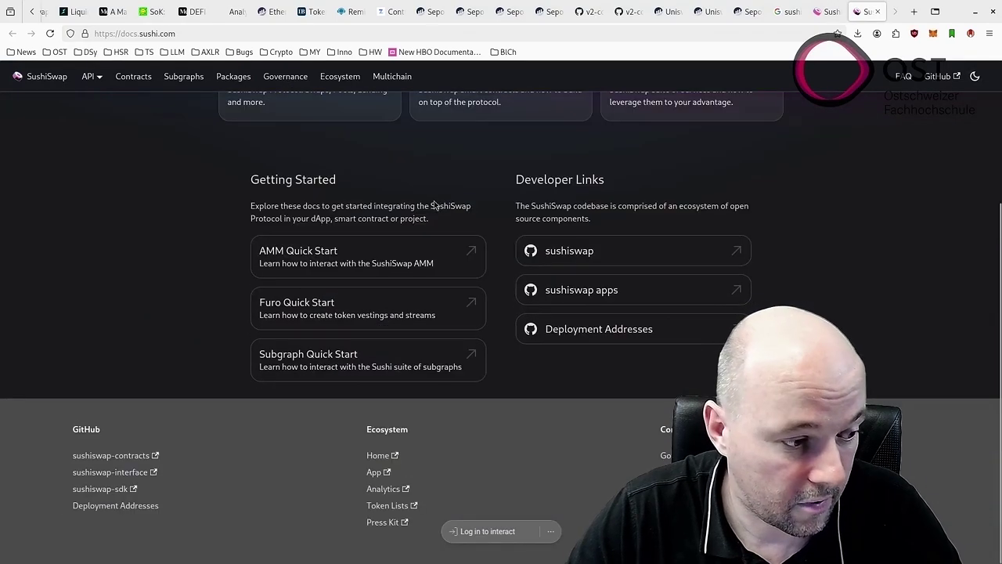
scroll(219, 461, "up", 3)
scroll(208, 134, "down", 1)
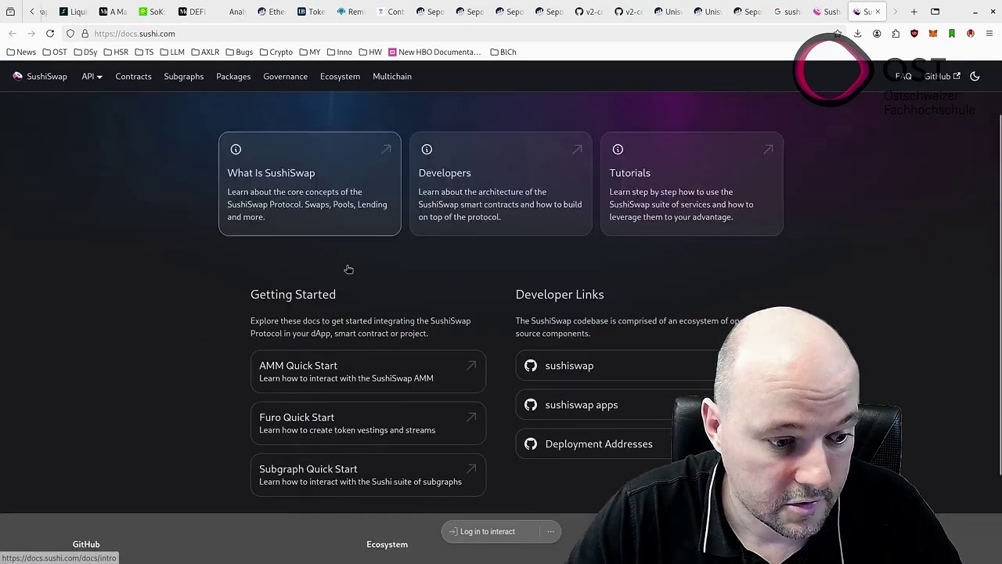
scroll(349, 269, "up", 1)
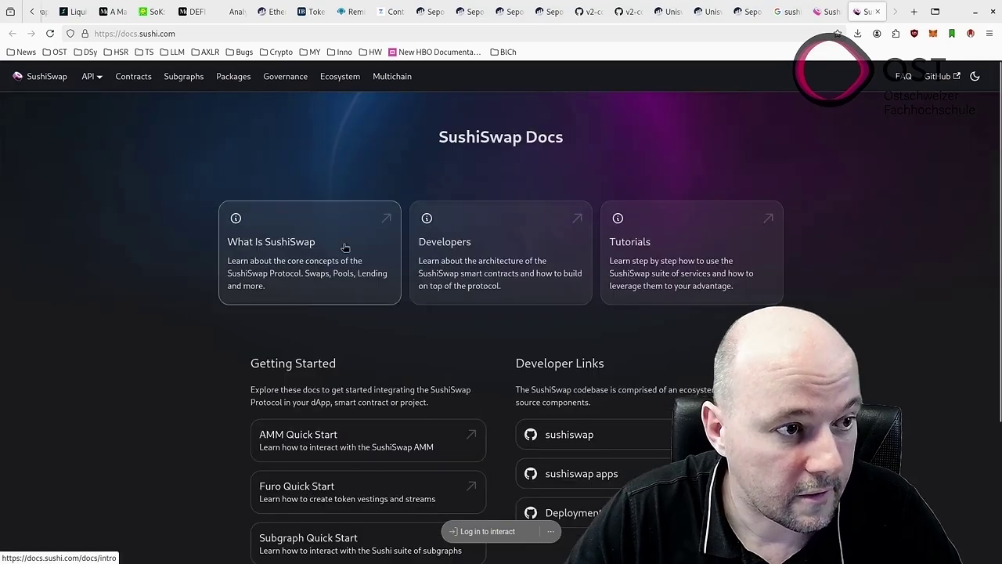
Go to Deployment Addresses, then Classic AMM, and show the Sepolia V2Factory and V2Router02 addresses.
mouse_move(92, 82)
left_click(129, 81)
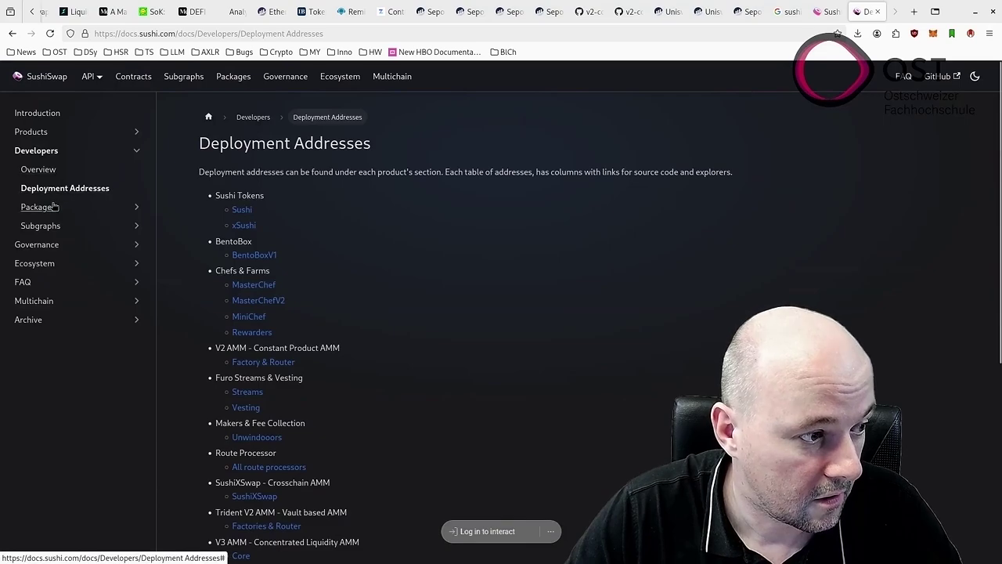
scroll(371, 218, "down", 4)
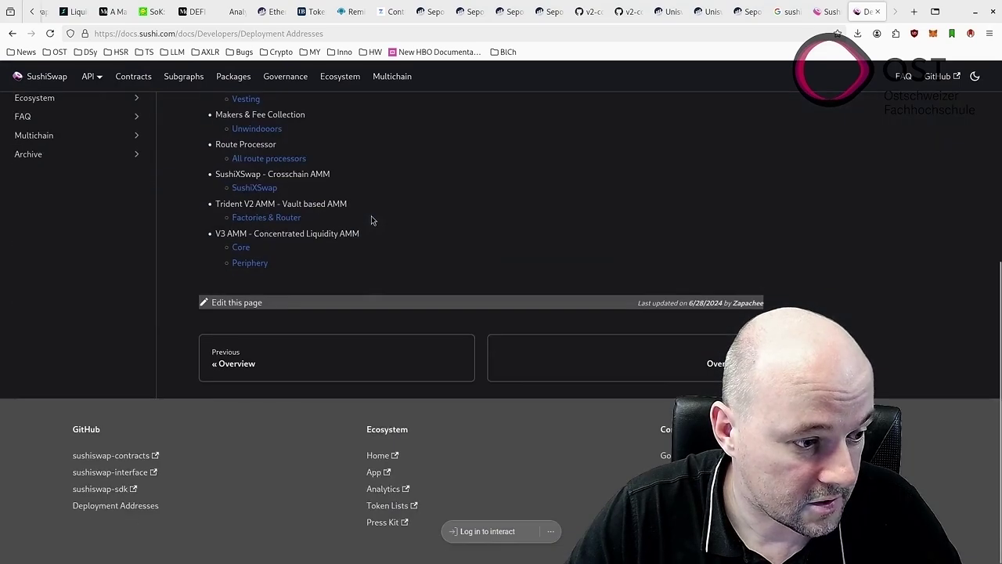
scroll(371, 220, "up", 1)
scroll(371, 219, "up", 5)
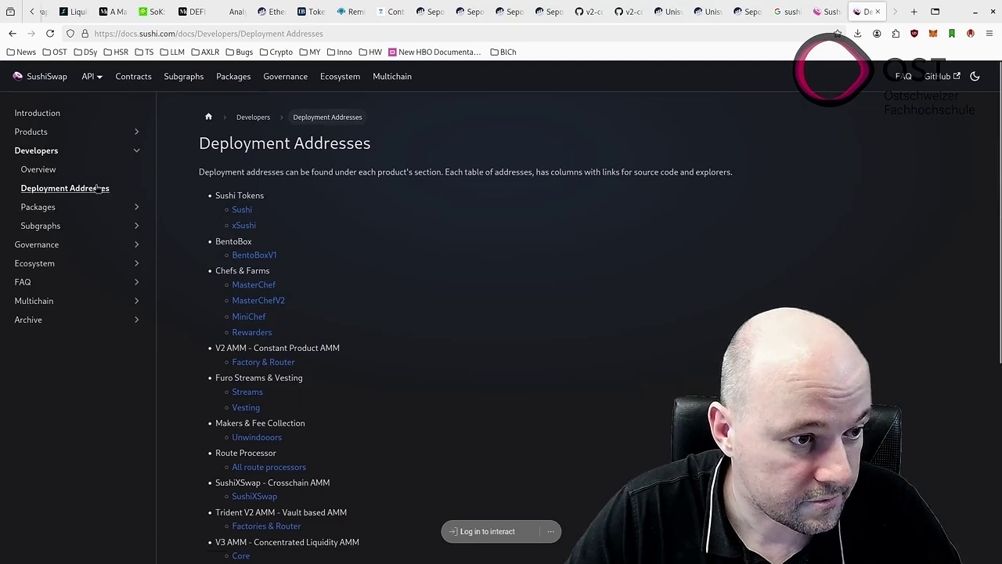
left_click(105, 188)
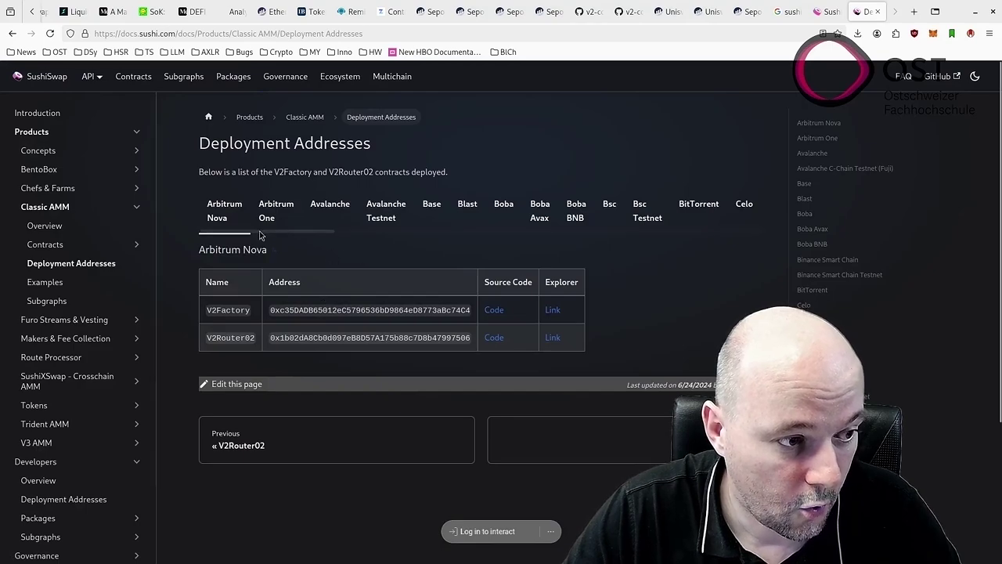
left_click_drag(235, 233, 633, 225)
left_click(629, 205)
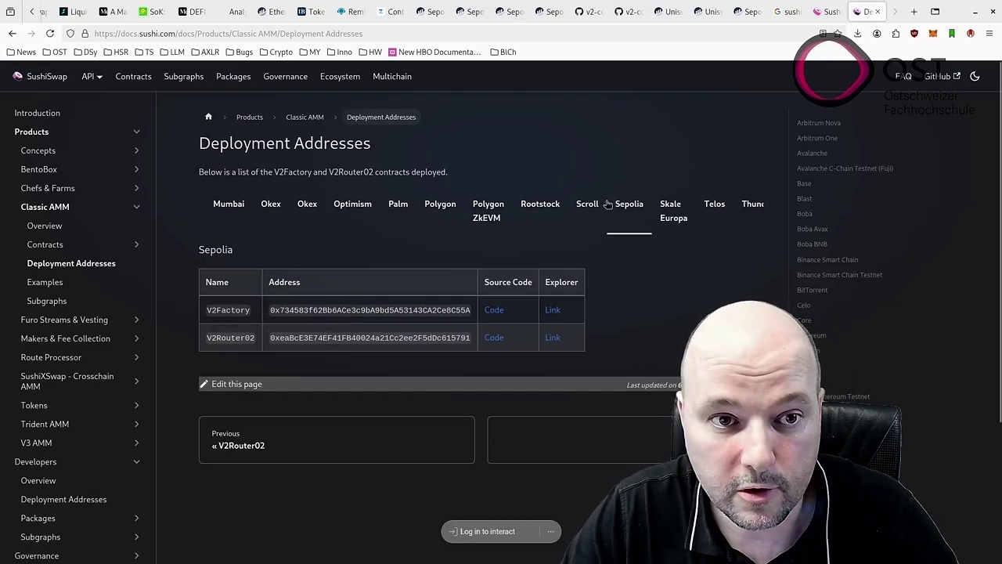
left_click(704, 13)
left_click(743, 14)
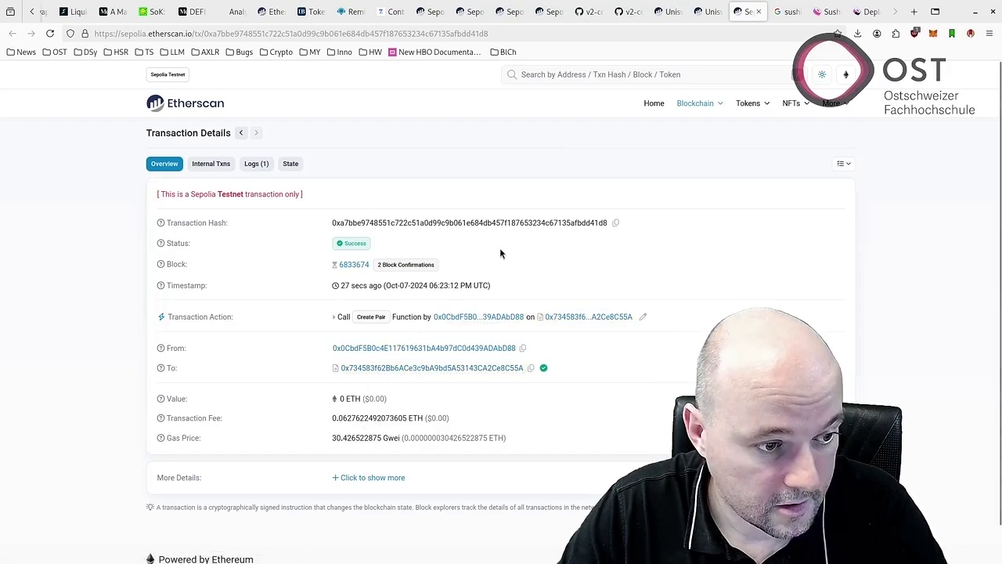
Expand the createPair transaction's input data, then view its Logs (1) tab with the PairCreated event.
left_click(366, 477)
scroll(423, 447, "down", 3)
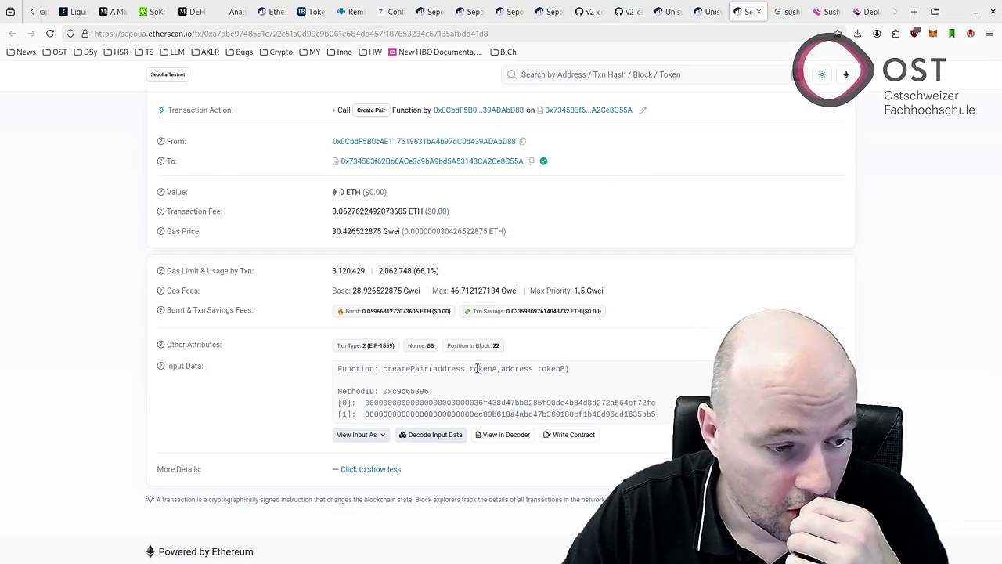
scroll(474, 368, "down", 1)
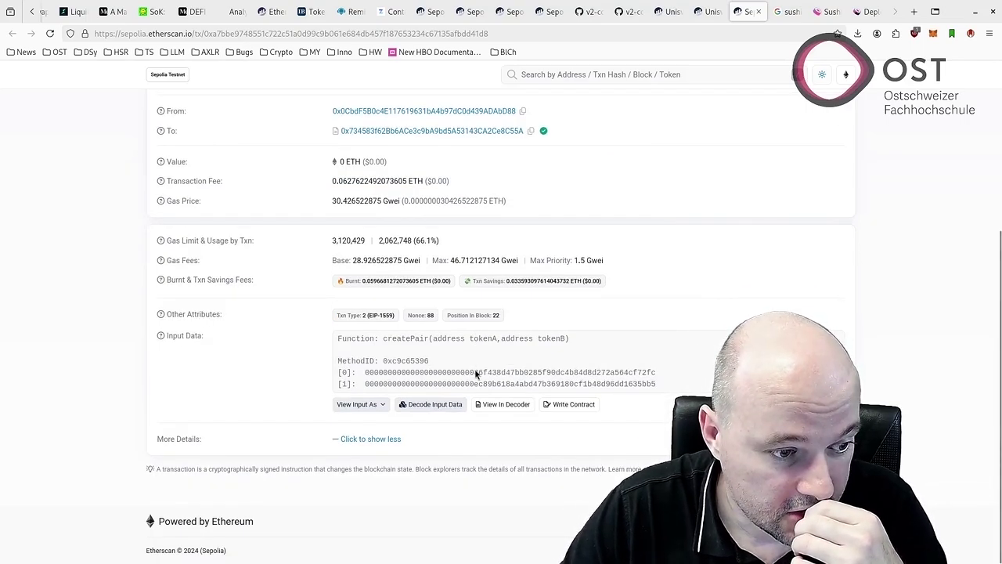
scroll(474, 368, "up", 2)
scroll(474, 374, "up", 1)
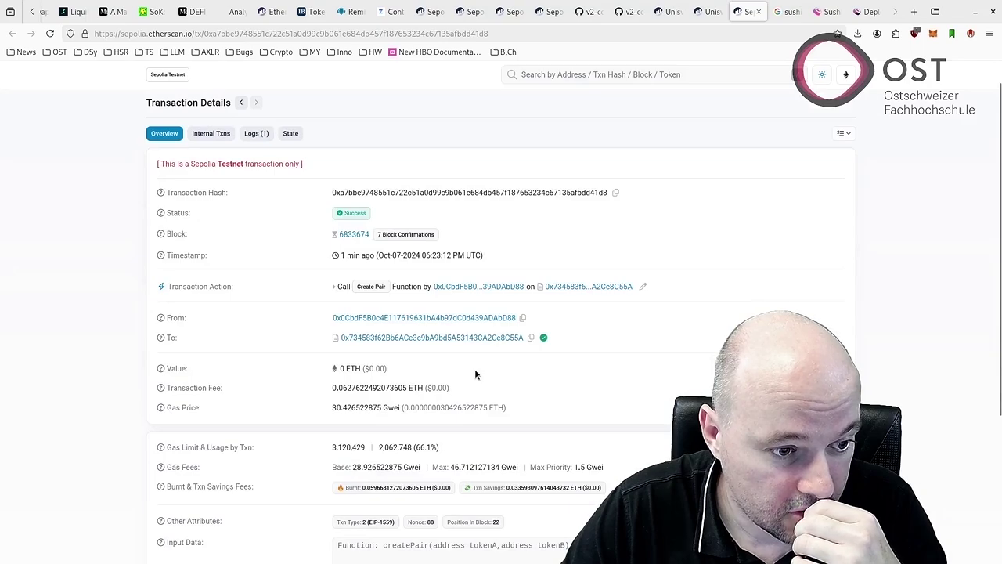
scroll(474, 374, "up", 1)
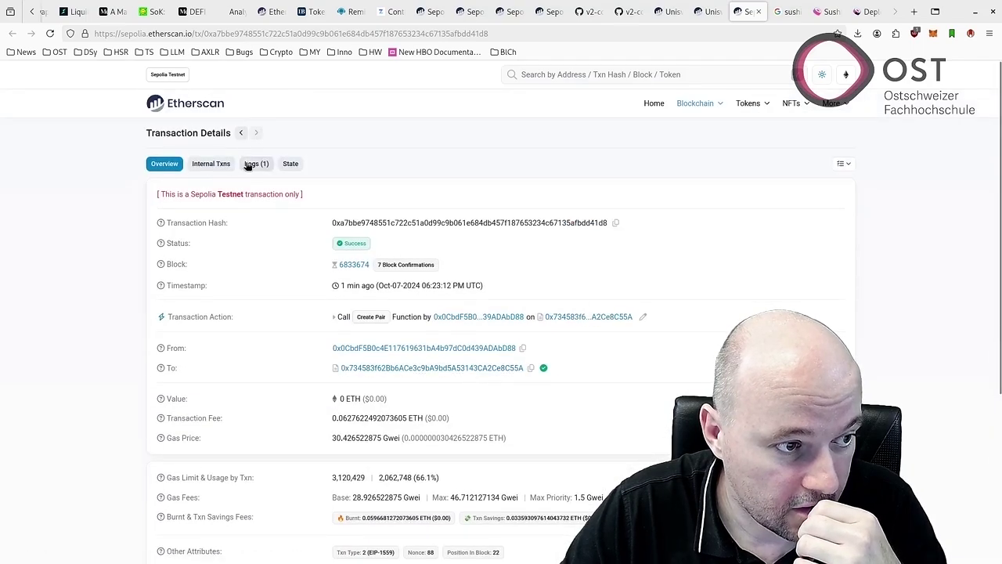
left_click(250, 164)
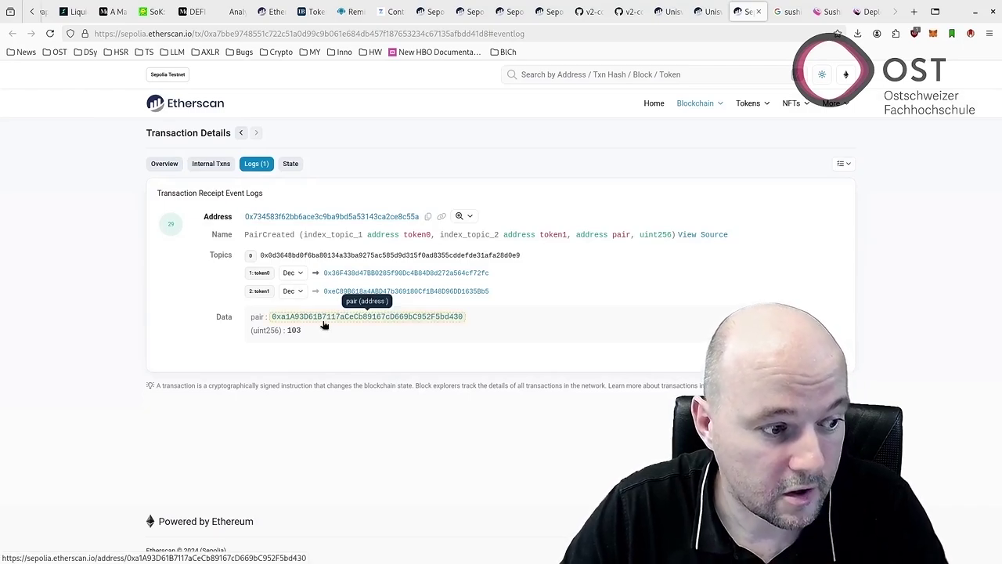
Copy the pair address from the PairCreated log into a new third line of the gedit notes.
key("alt+Tab")
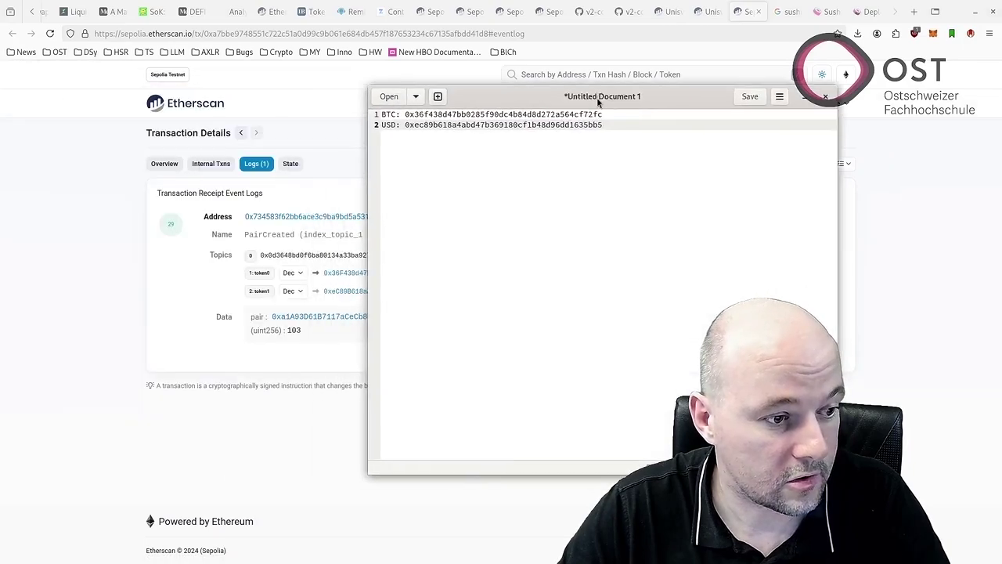
key("Return")
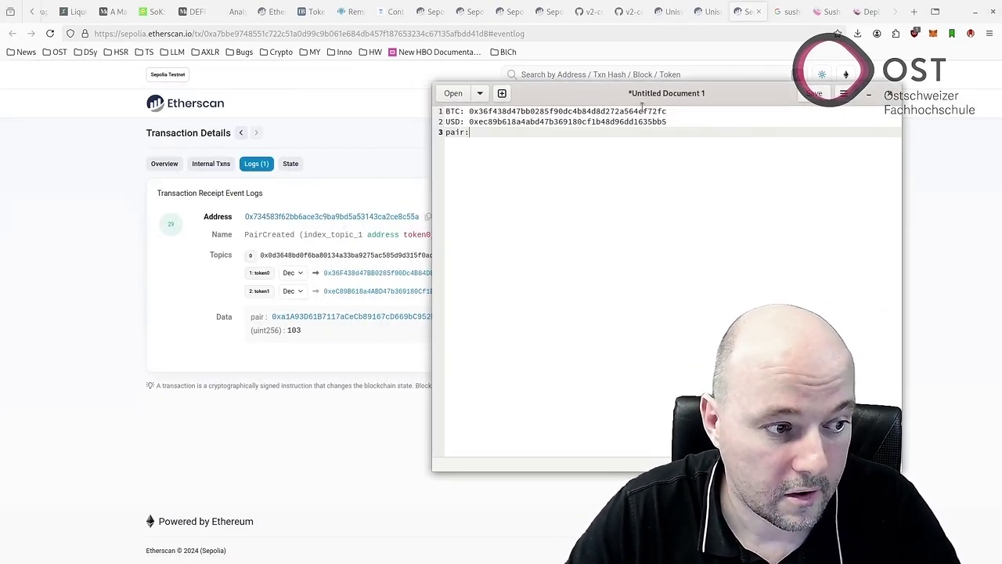
left_click_drag(752, 84, 116, 94)
left_click(331, 178)
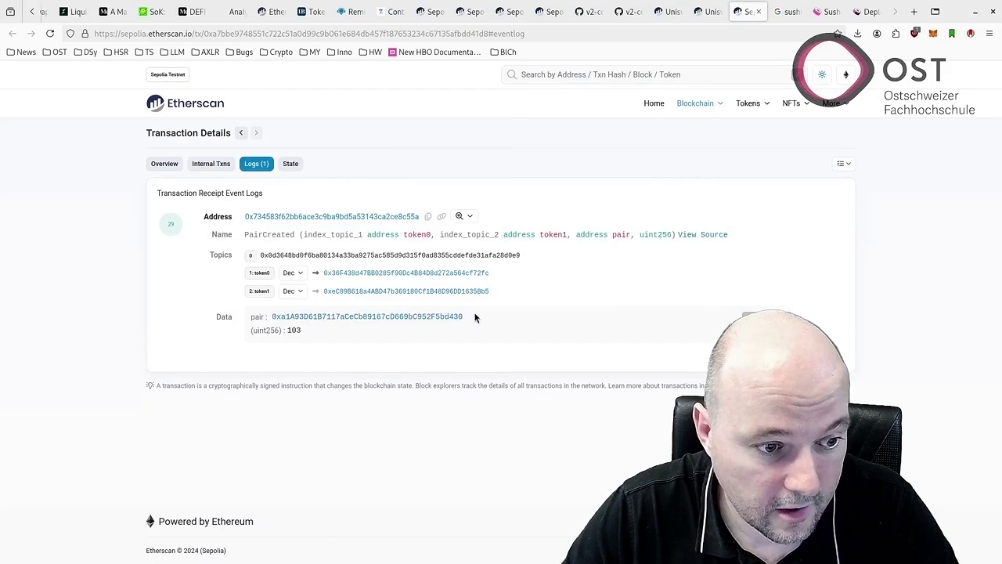
left_click_drag(474, 316, 273, 316)
key("ctrl+c")
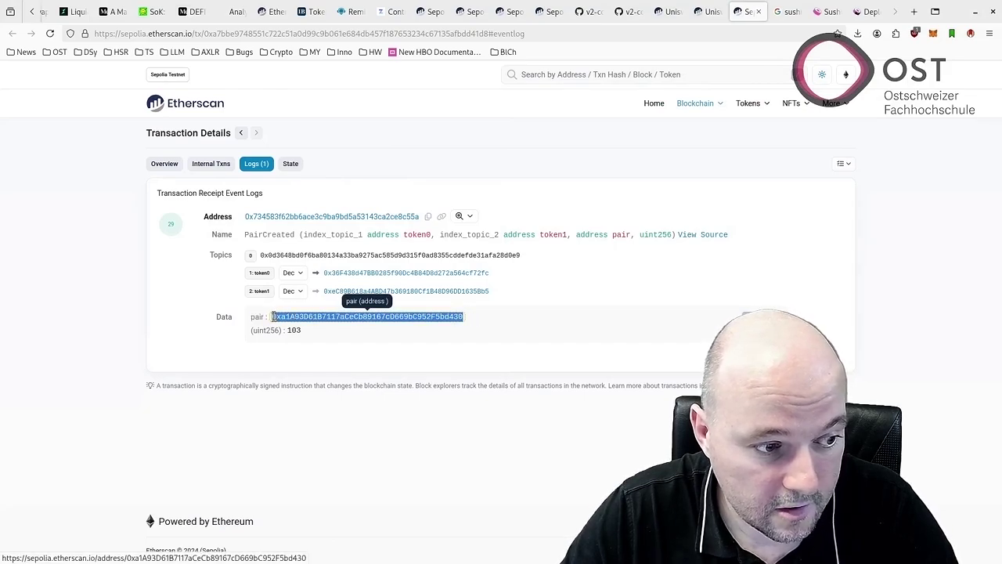
key("alt+Tab")
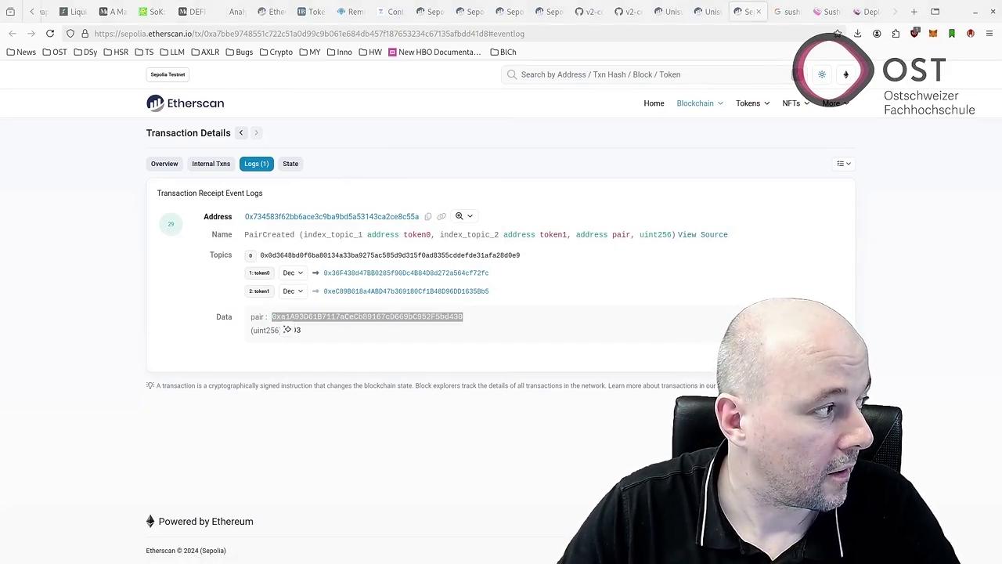
key("ctrl+v")
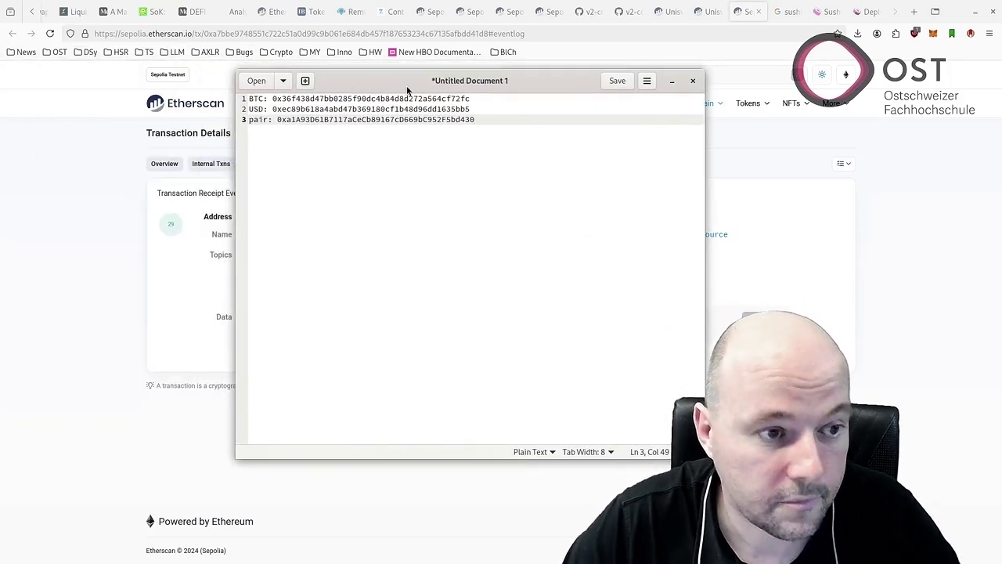
key("alt+Tab")
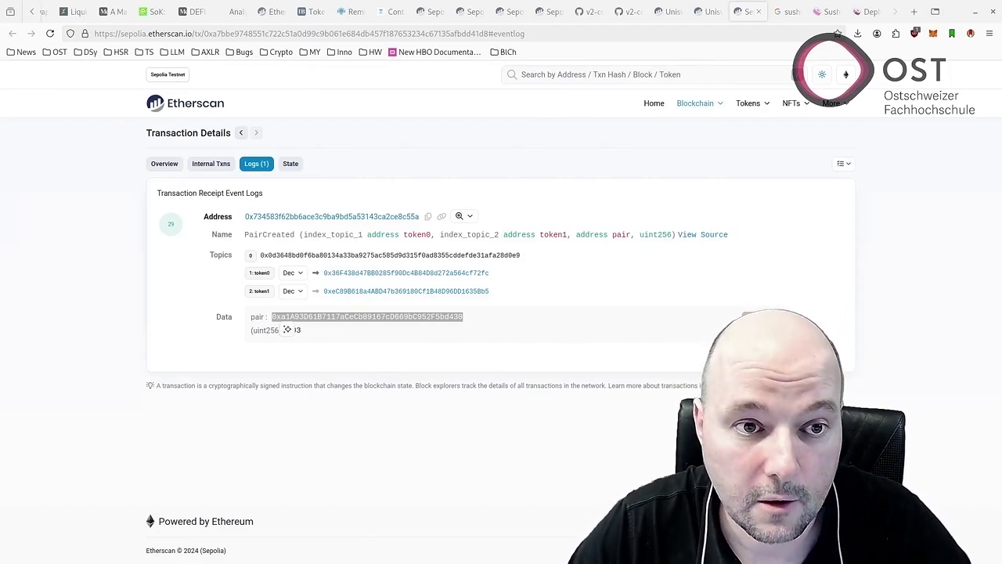
Expand the router's addLiquidity form and paste the BTC and USD token addresses as tokenA and tokenB.
left_click(667, 11)
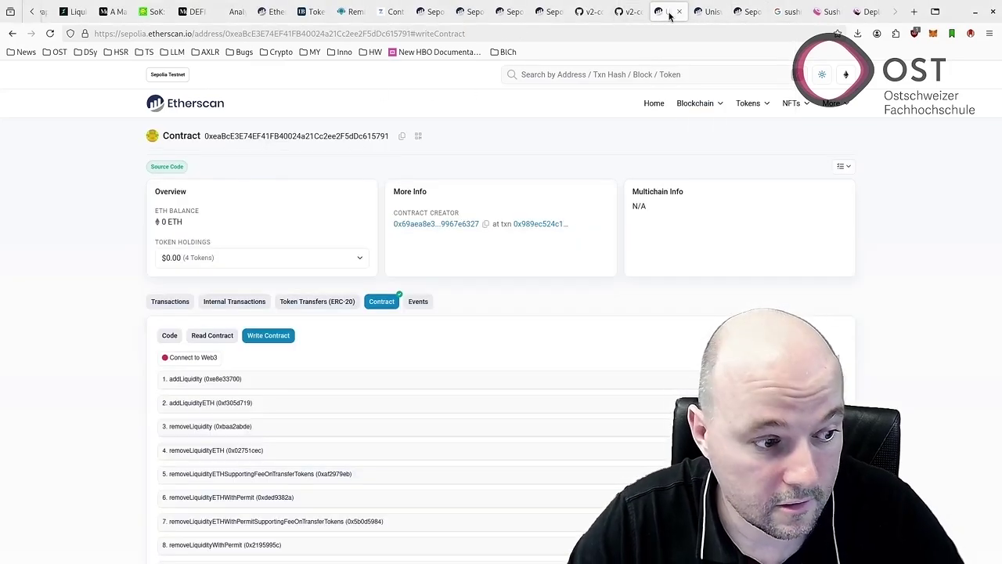
left_click(708, 11)
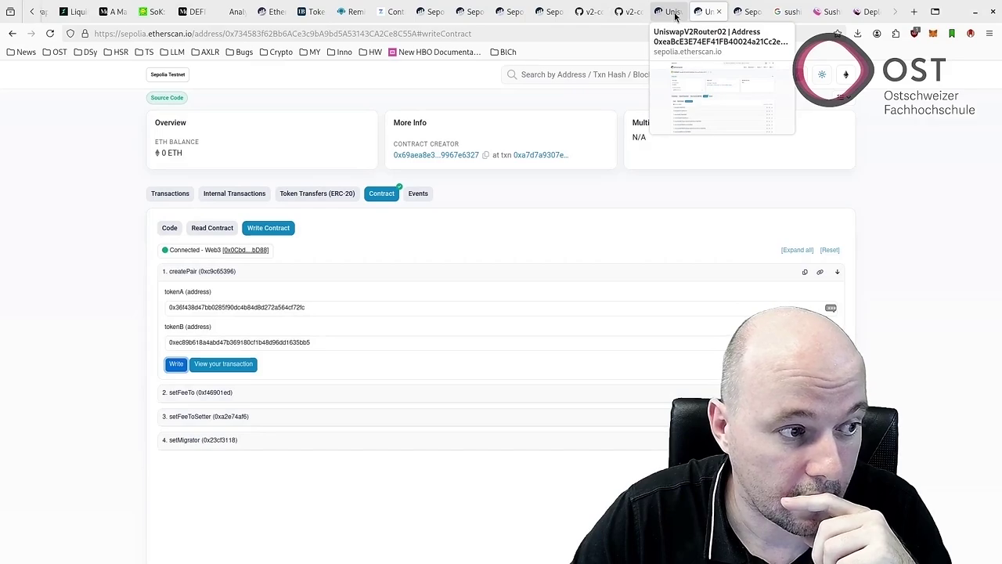
left_click(675, 14)
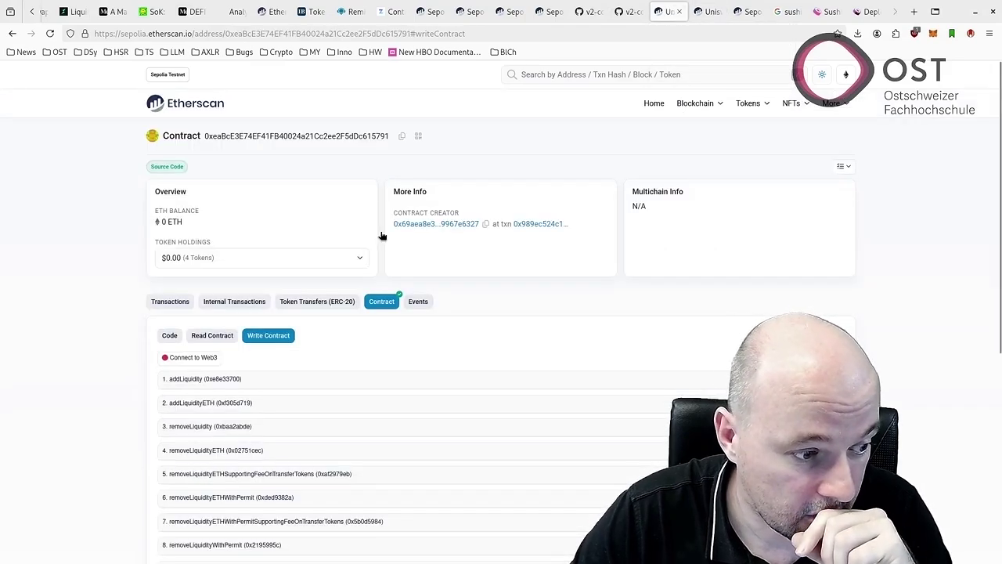
scroll(381, 237, "down", 2)
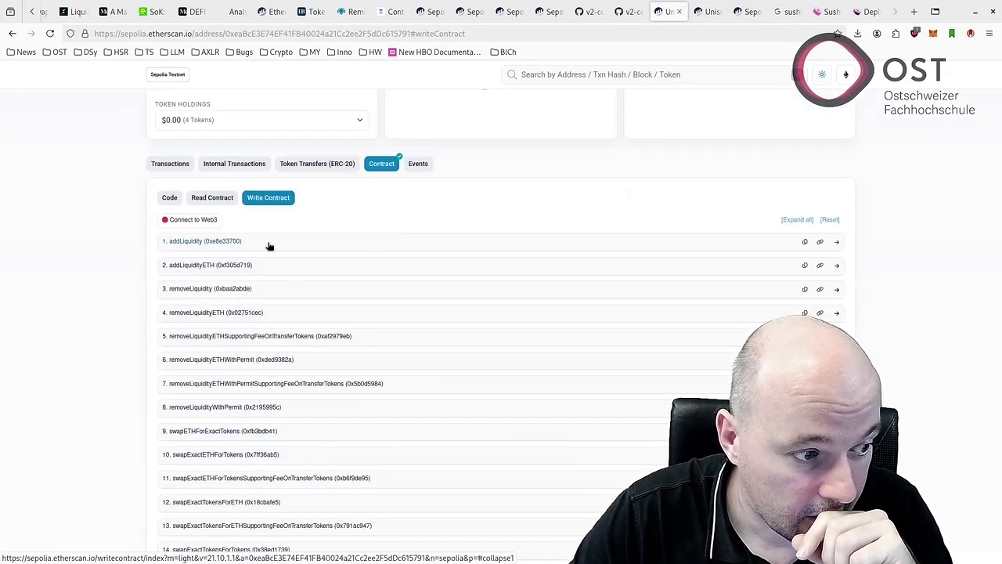
left_click(496, 242)
scroll(294, 267, "down", 1)
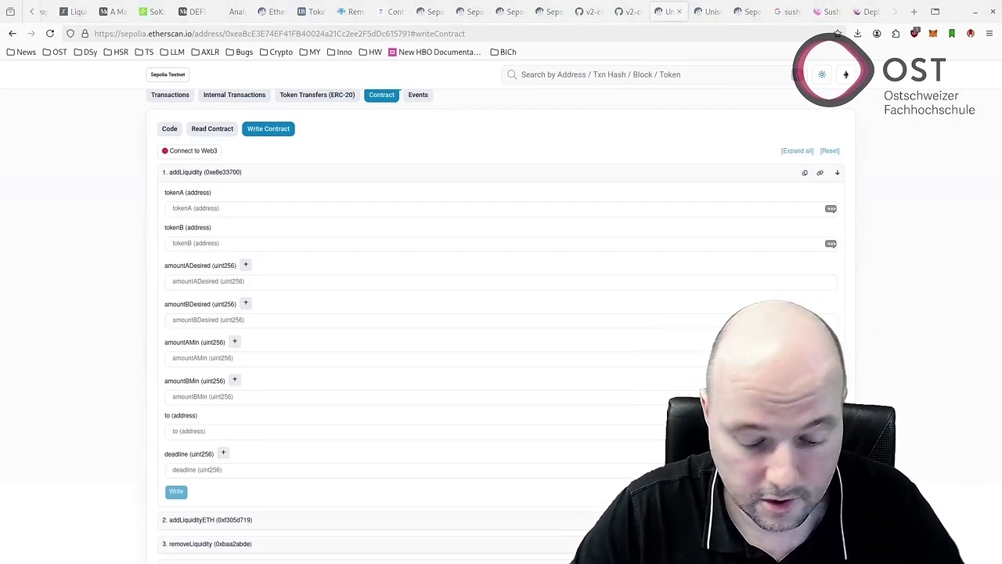
left_click(175, 207)
type("0x36f438d47bb0285f90dc4b84d8d272a564cf72fc")
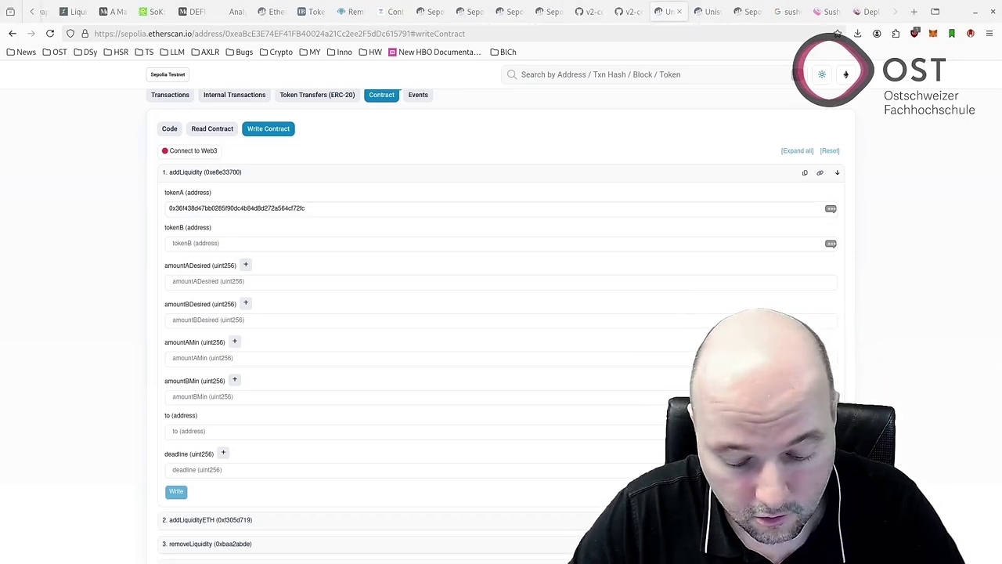
left_click(184, 243)
type("0xec89b618a4abd47b369180cf1b48d96dd1635bb5")
scroll(231, 213, "down", 2)
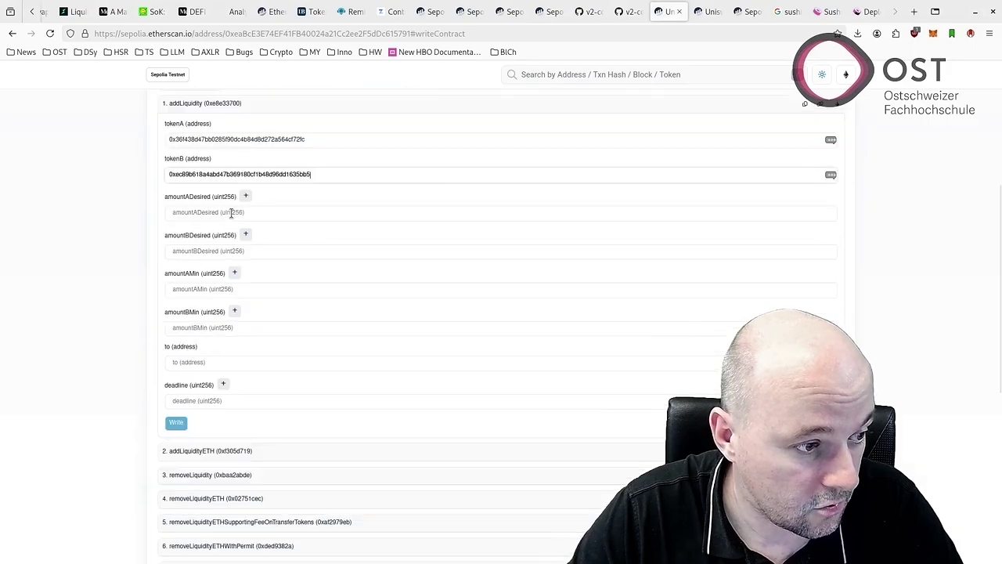
Try the add-zeroes helper on amountADesired, then dismiss it and move the text editor aside.
left_click(215, 213)
left_click(245, 197)
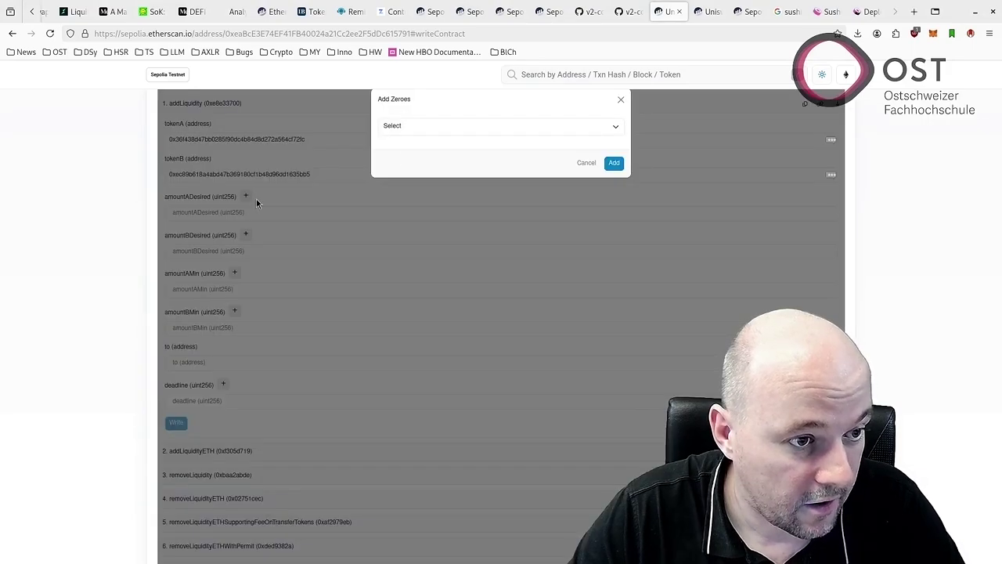
left_click(483, 128)
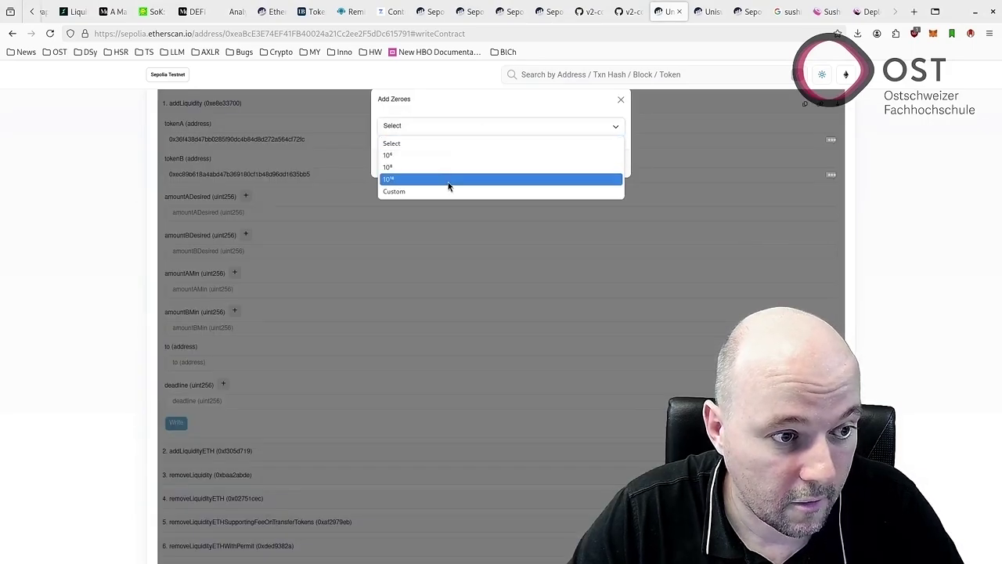
left_click(619, 99)
left_click(620, 99)
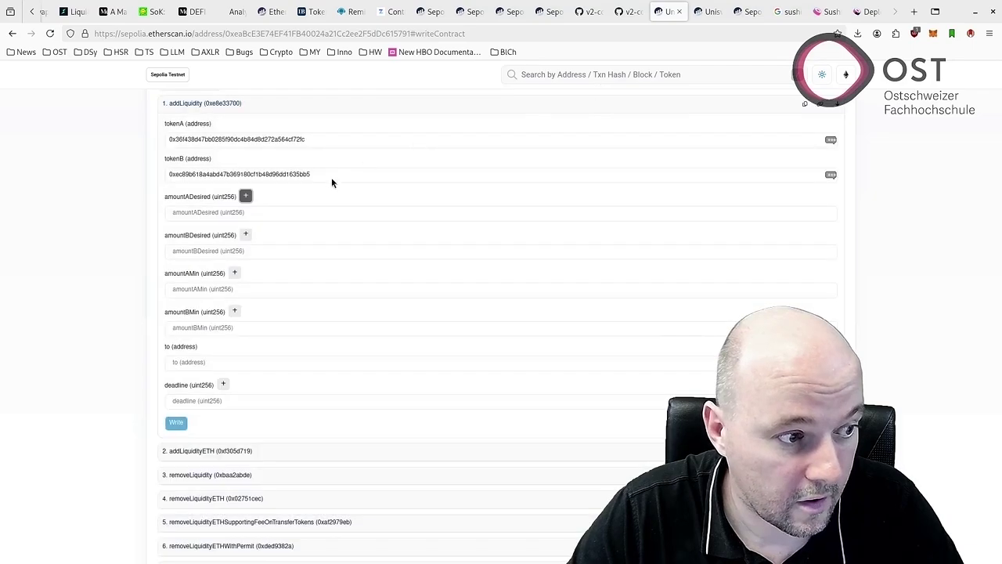
left_click(193, 211)
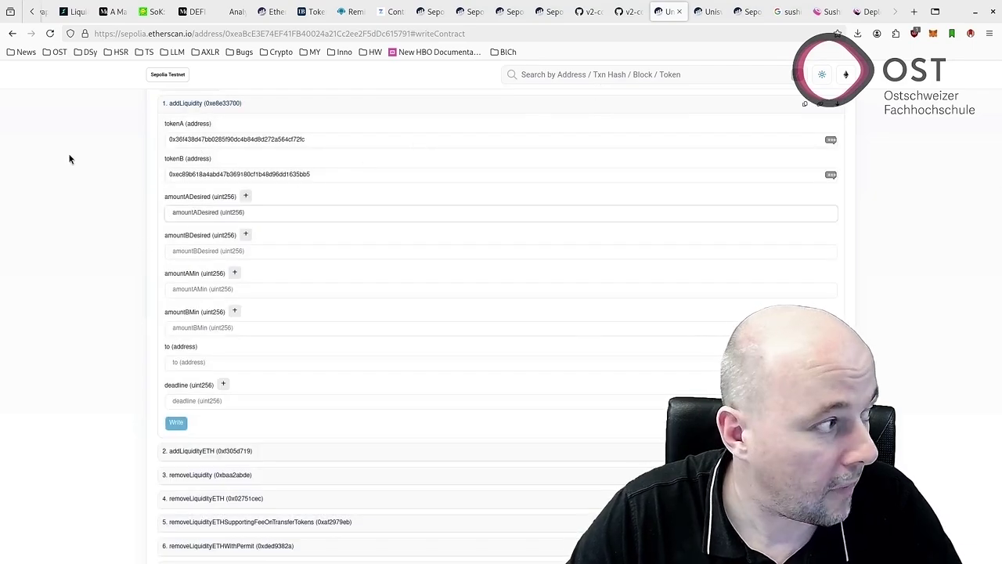
key("alt+Tab")
left_click_drag(83, 152, 219, 168)
key("alt+Tab")
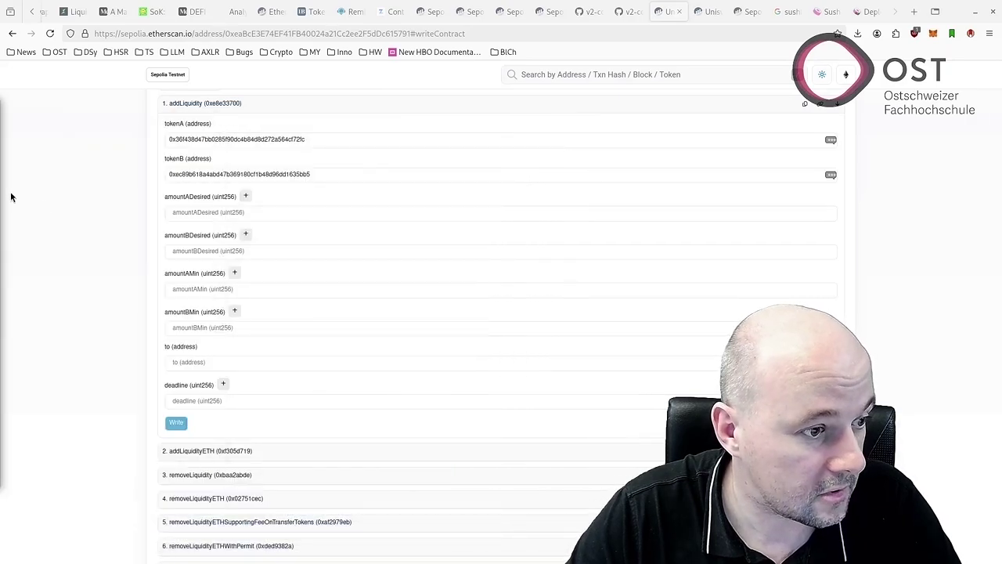
Set amountADesired to 1 and amountBDesired to 20, each multiplied by 10^18.
left_click(203, 218)
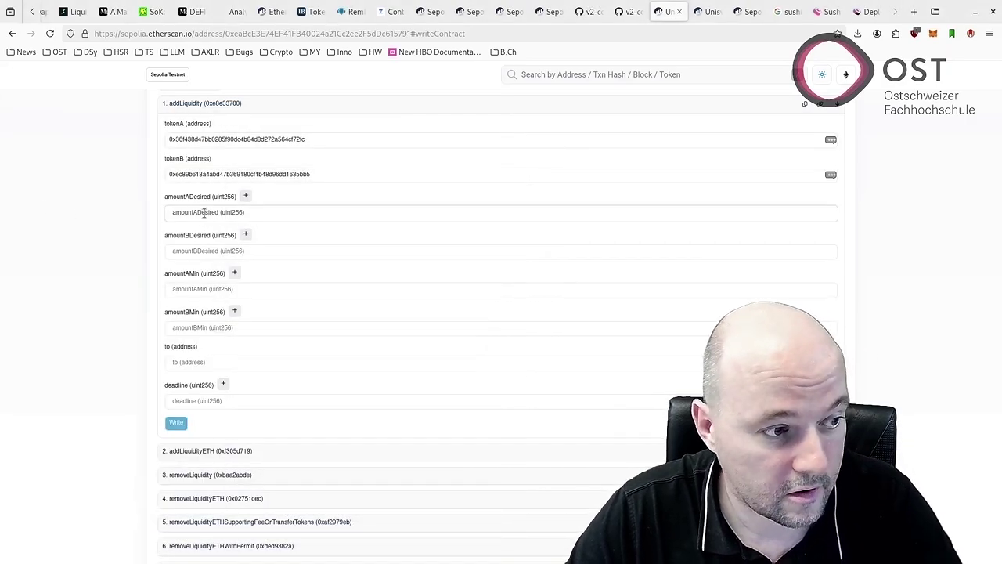
type("1")
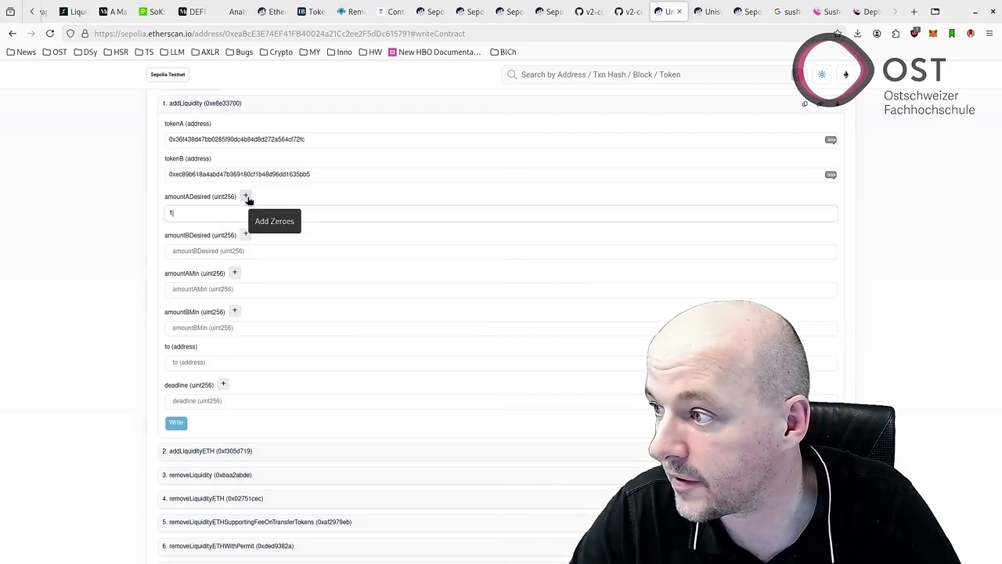
left_click(245, 197)
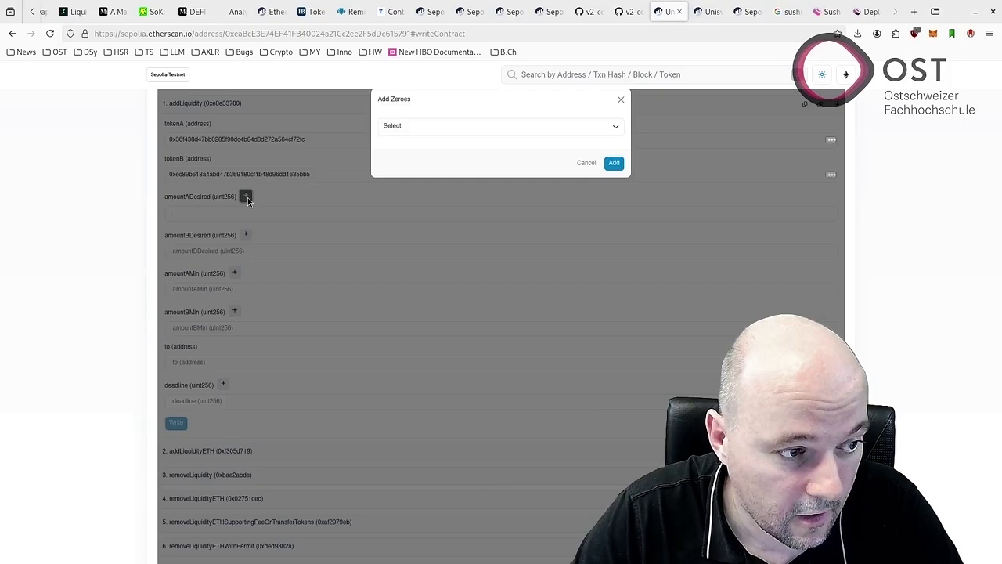
left_click(524, 130)
left_click(417, 182)
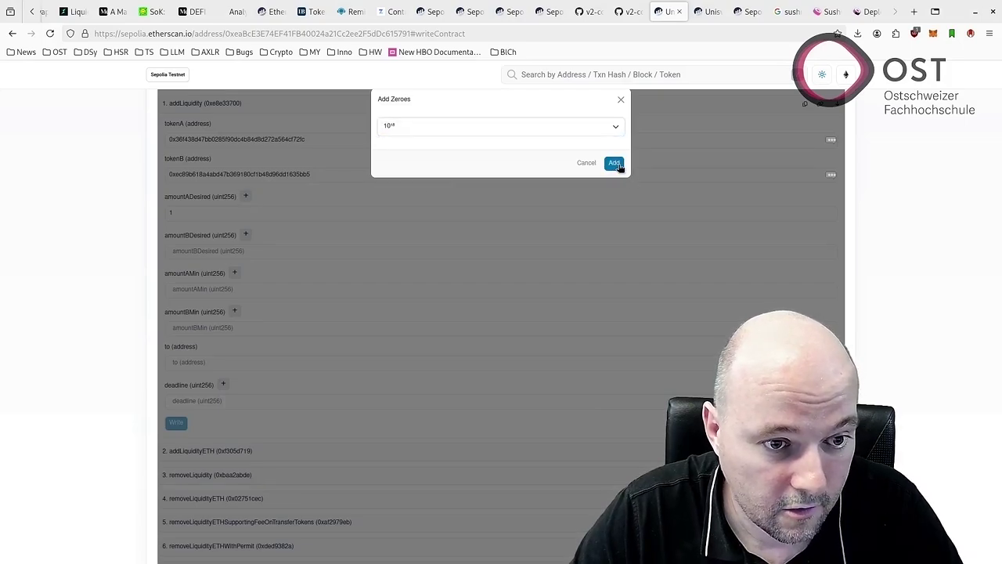
left_click(614, 164)
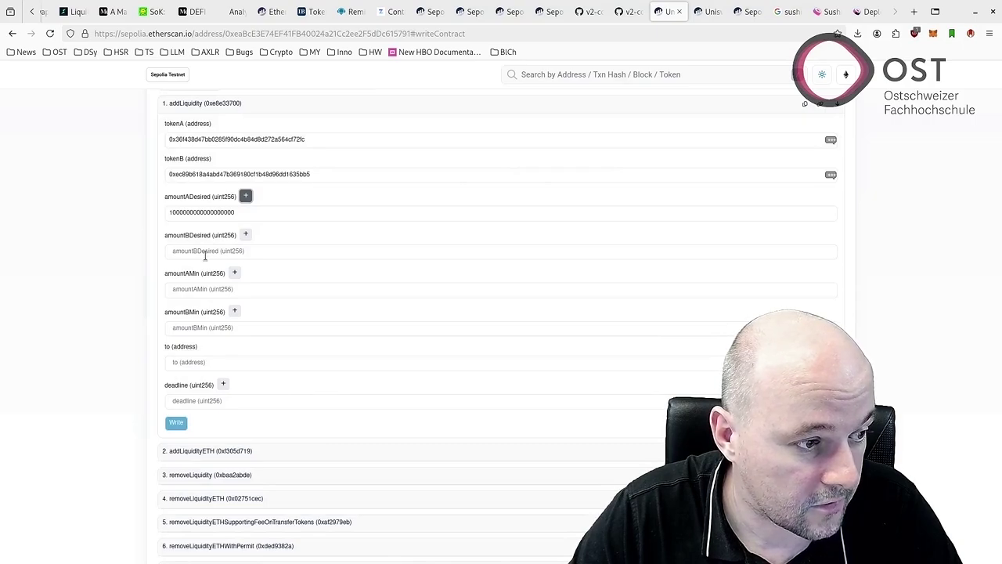
left_click(206, 251)
type("1")
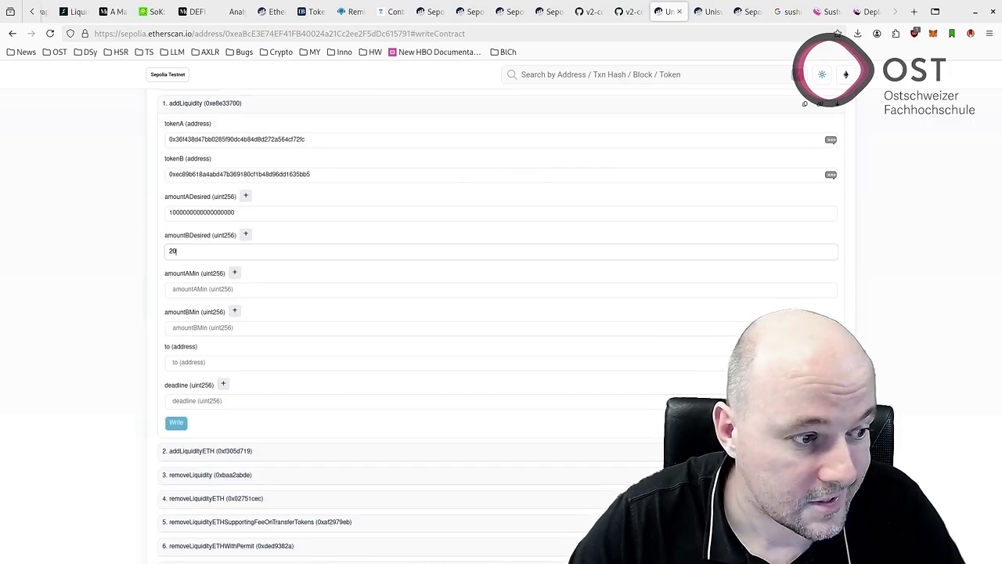
left_click(245, 235)
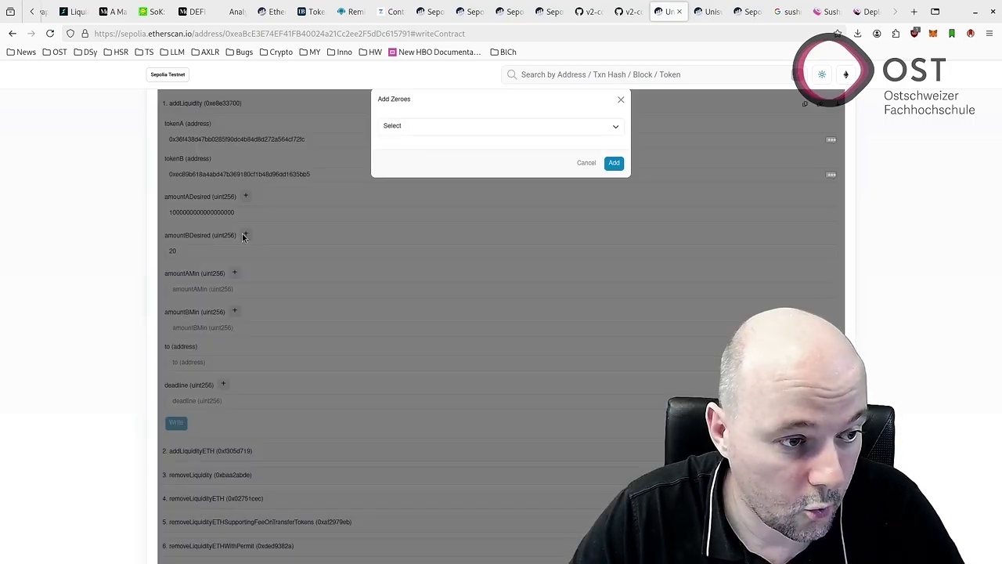
left_click(515, 125)
left_click(428, 176)
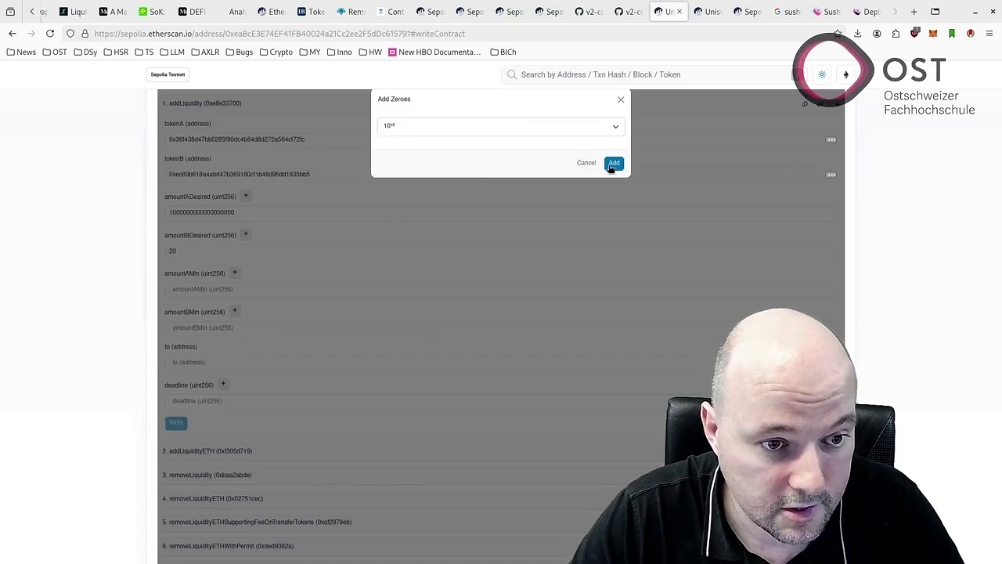
left_click(613, 164)
Copy the desired amounts into amountAMin and amountBMin.
scroll(278, 211, "down", 1)
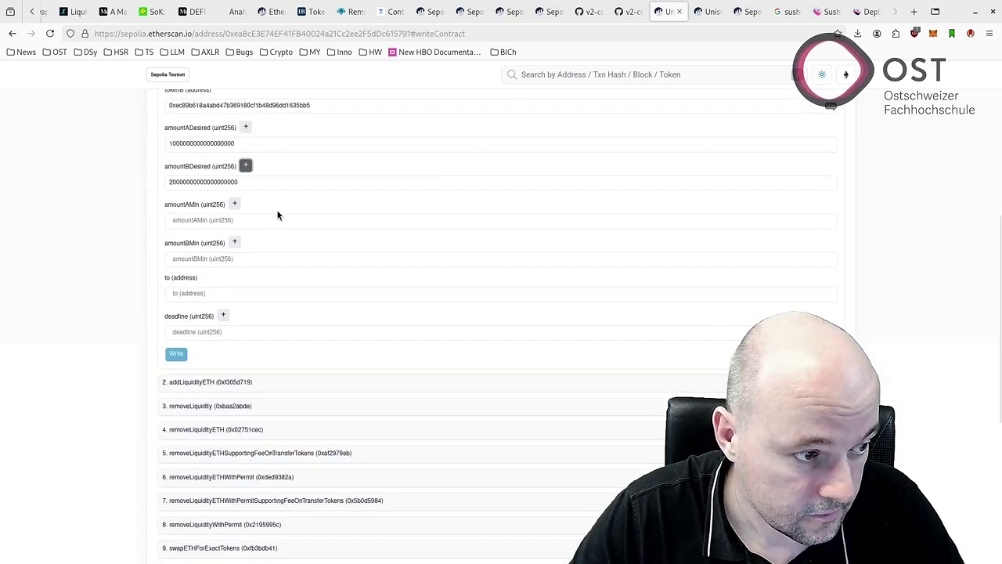
scroll(213, 220, "up", 1)
double_click(201, 212)
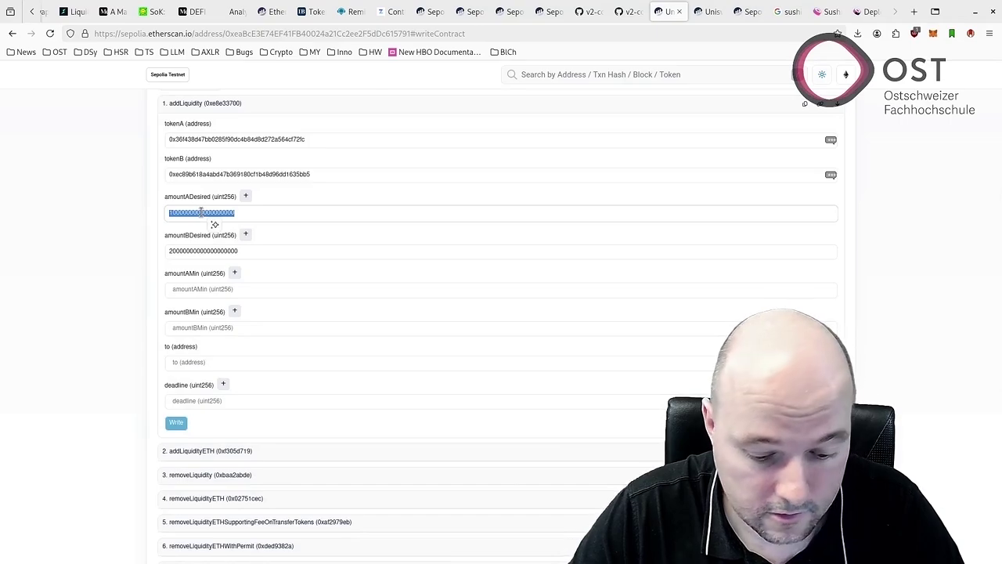
left_click_drag(203, 291, 203, 291)
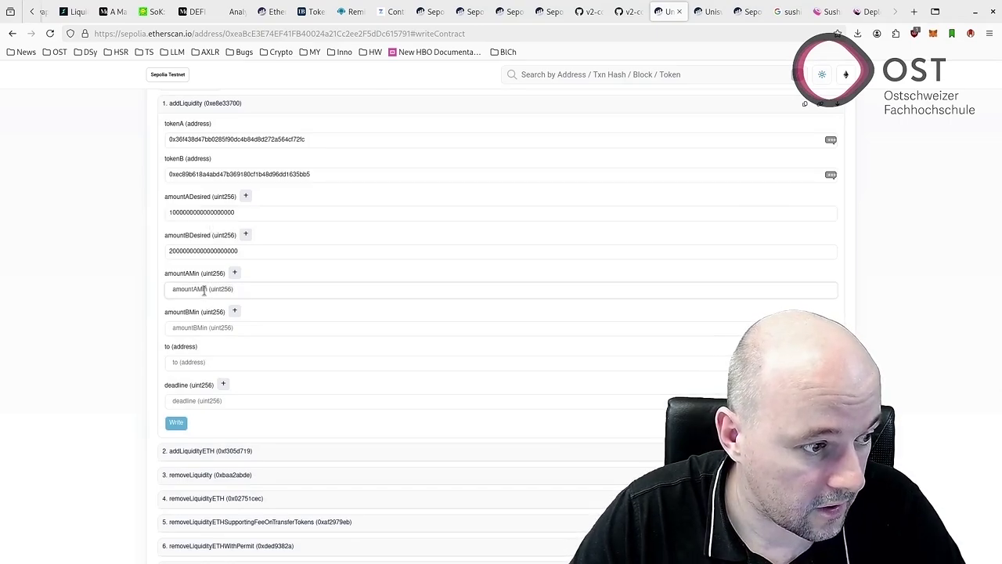
left_click(204, 251)
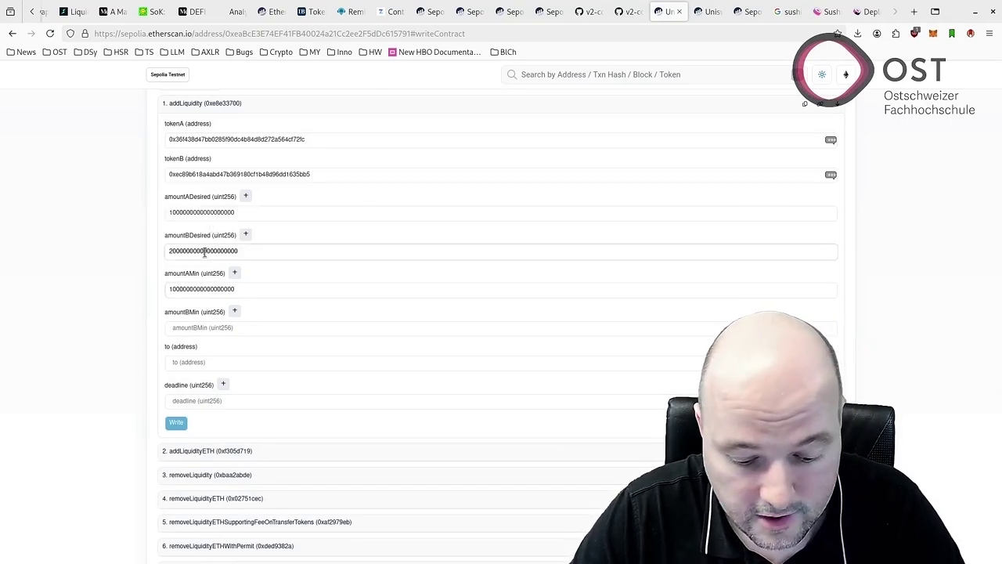
left_click(217, 265)
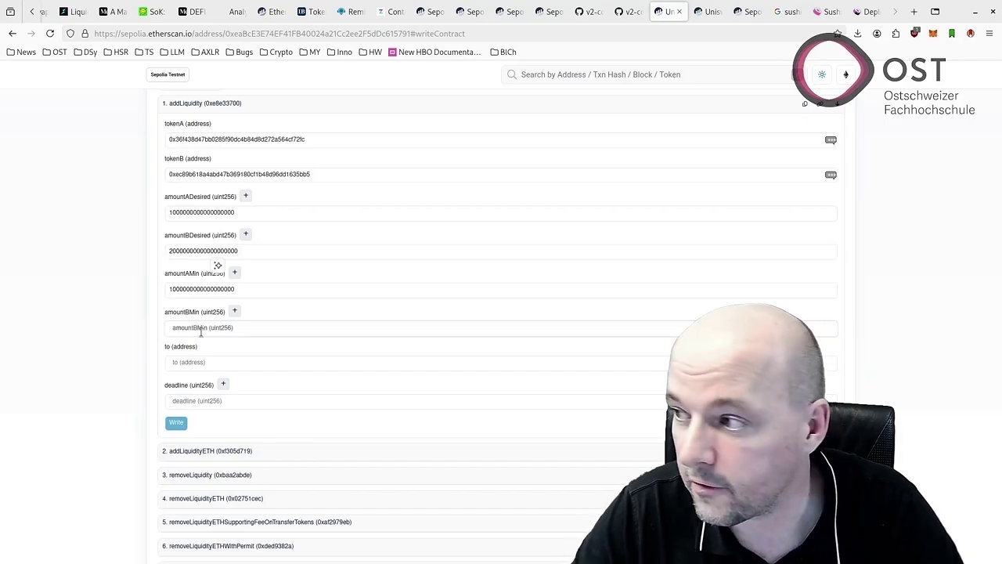
left_click_drag(200, 332, 201, 332)
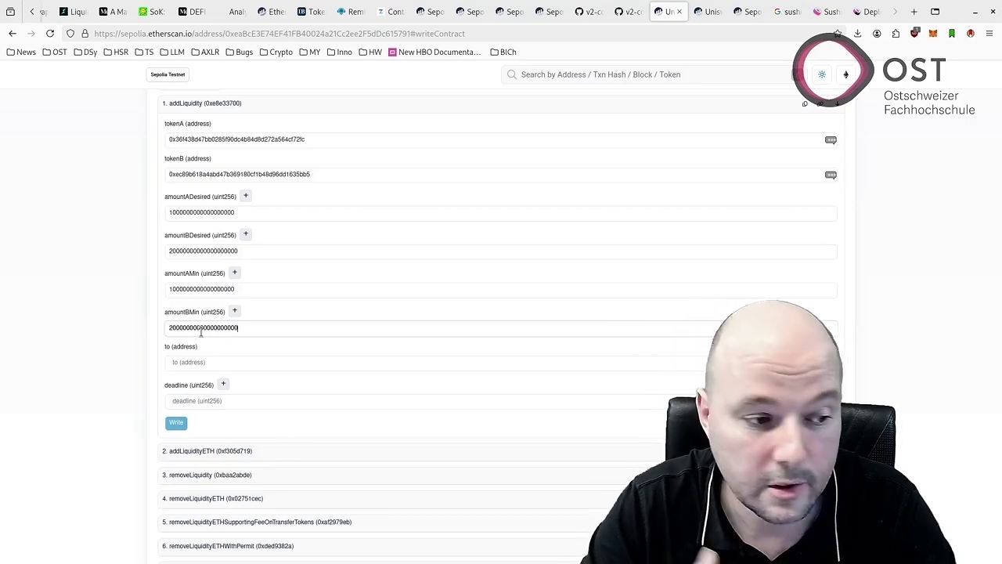
Paste the MetaMask wallet address as the recipient and enter 0 as the deadline.
left_click(194, 363)
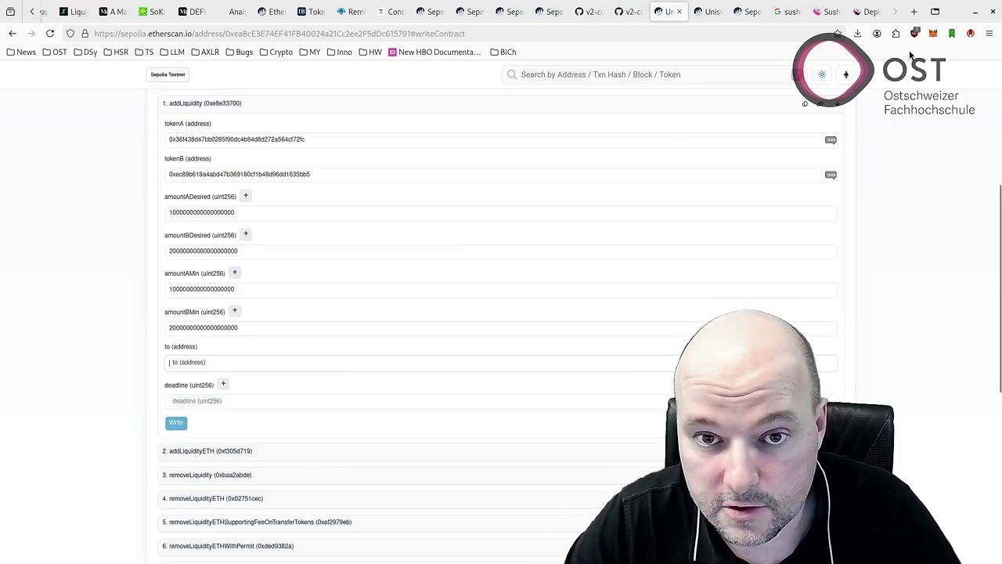
left_click(932, 33)
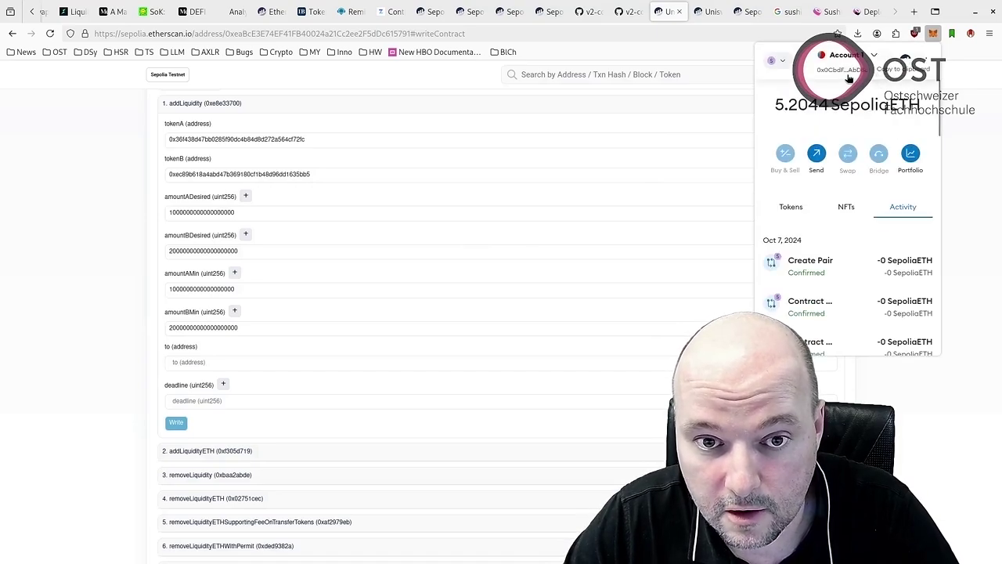
left_click(849, 79)
left_click(470, 361)
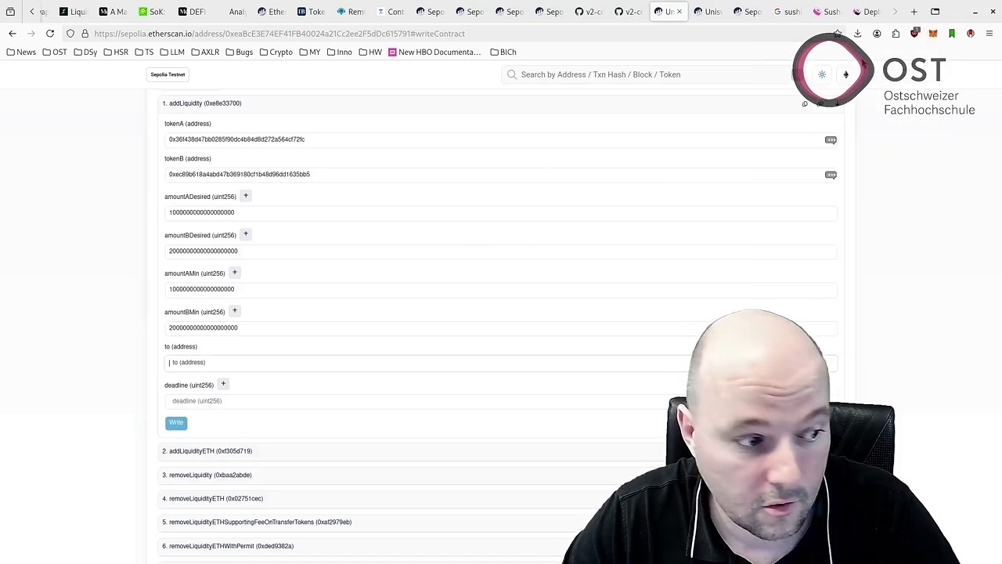
type("0x0CbdF5B0cE117619631bA4b97dC0d439ADAbD88")
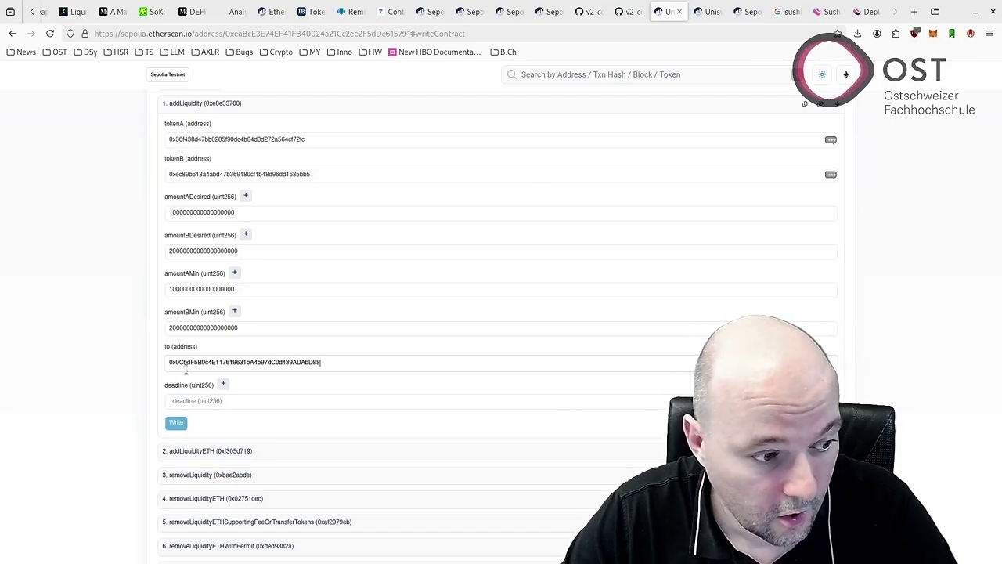
left_click(193, 397)
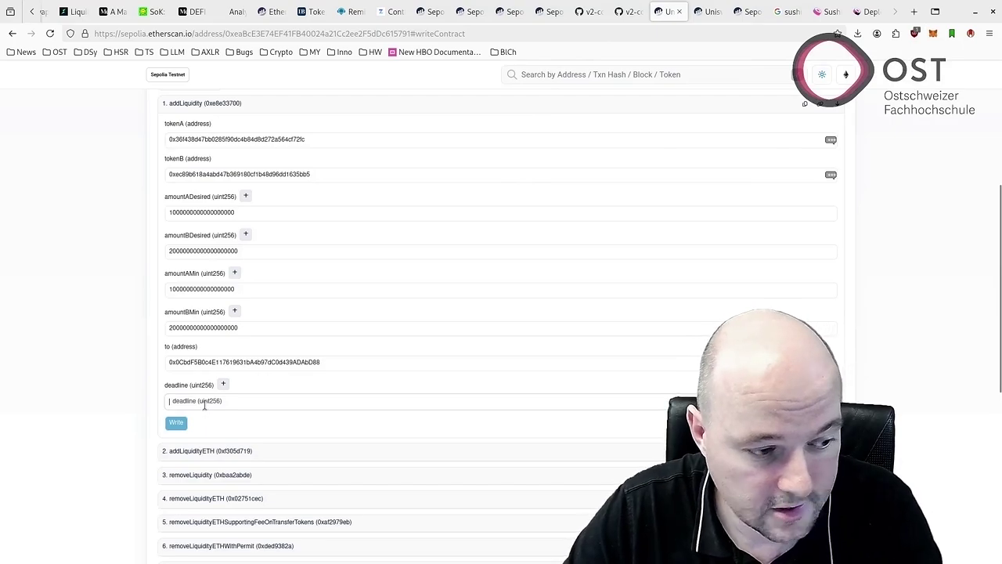
type("0")
left_click(589, 12)
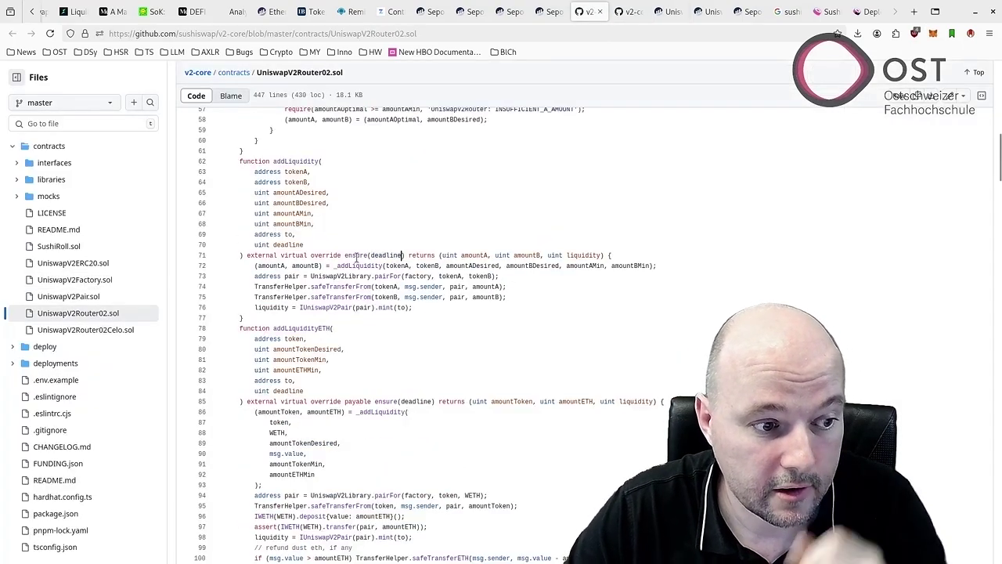
Find the ensure modifier in UniswapV2Router02.sol and mark its deadline >= block.timestamp check.
left_click(356, 255)
key("ctrl+f")
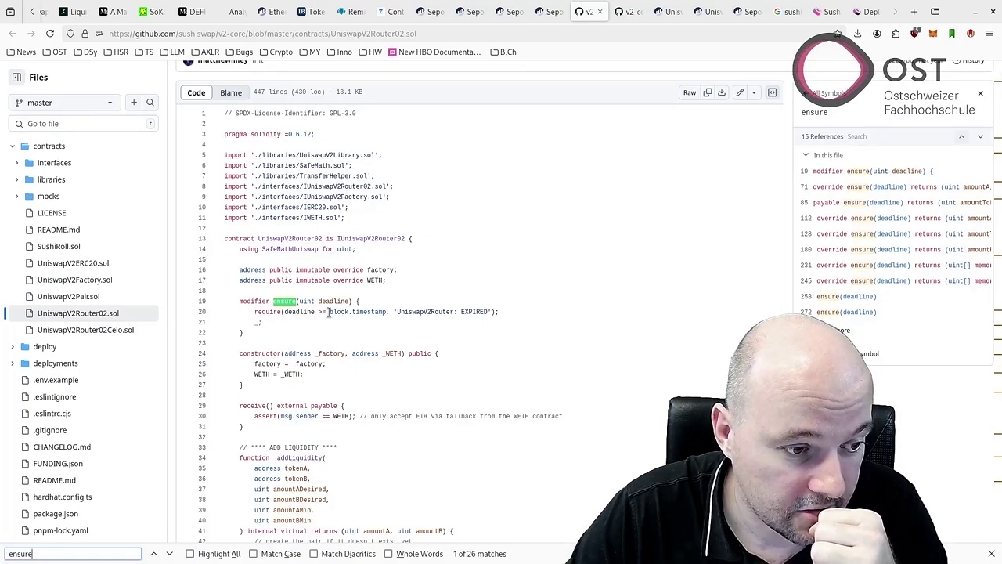
left_click_drag(329, 312, 383, 308)
left_click(751, 11)
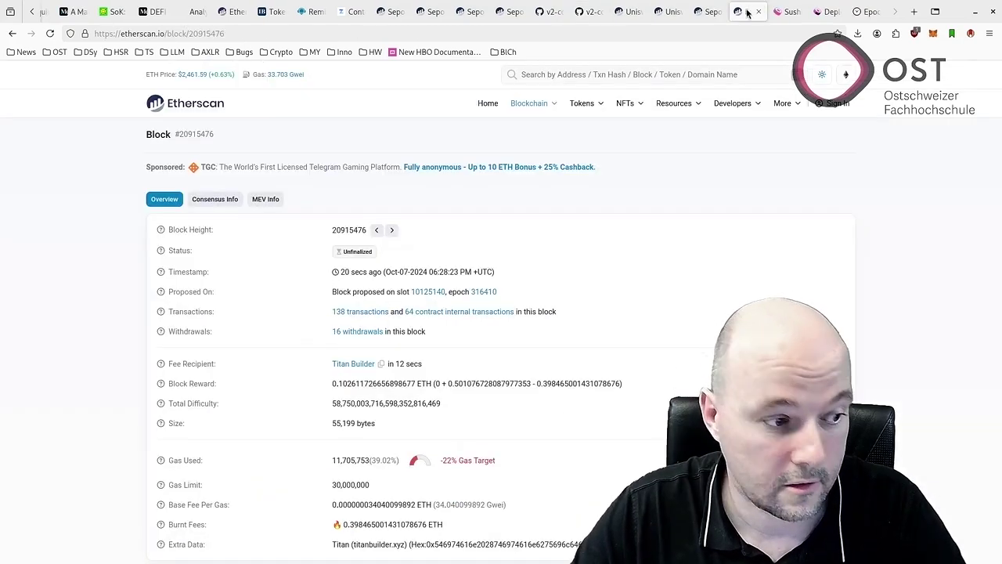
left_click(713, 14)
left_click(665, 12)
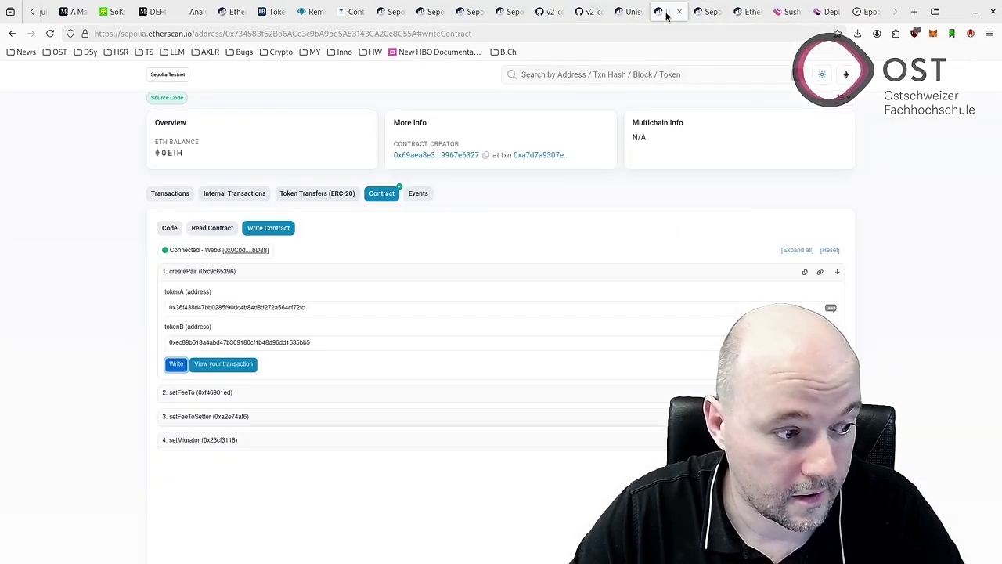
left_click(643, 16)
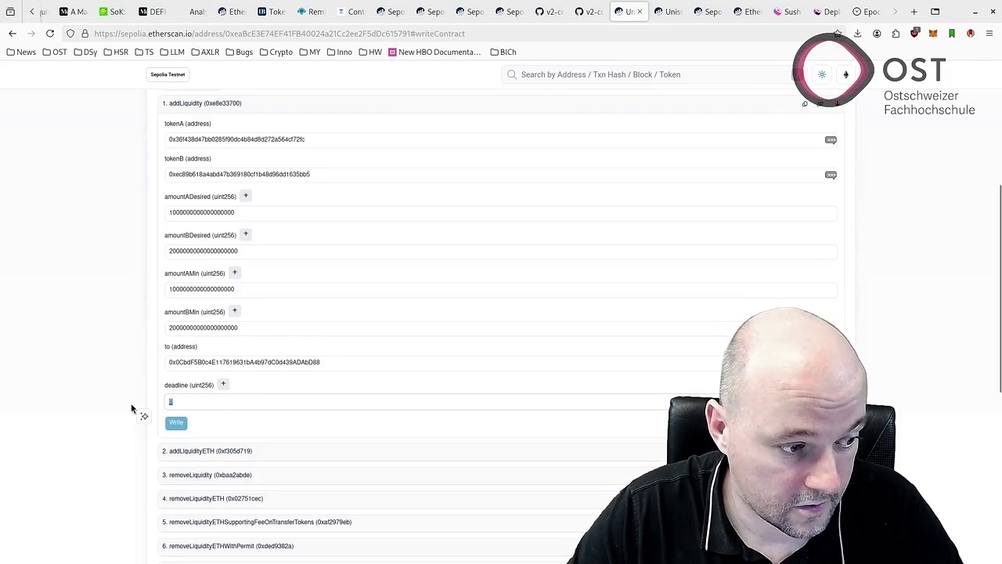
key("ctrl+v")
scroll(305, 381, "down", 2)
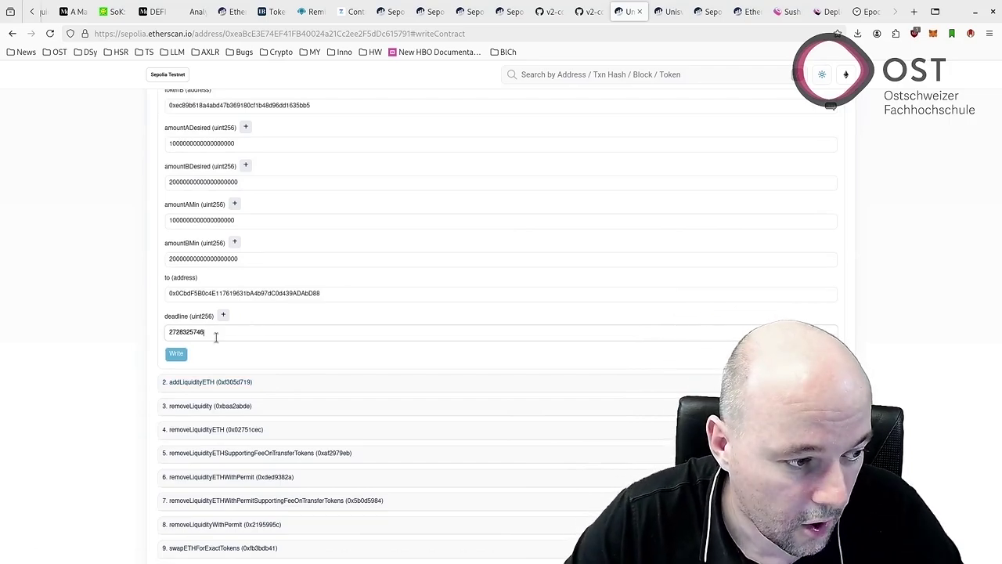
left_click(178, 357)
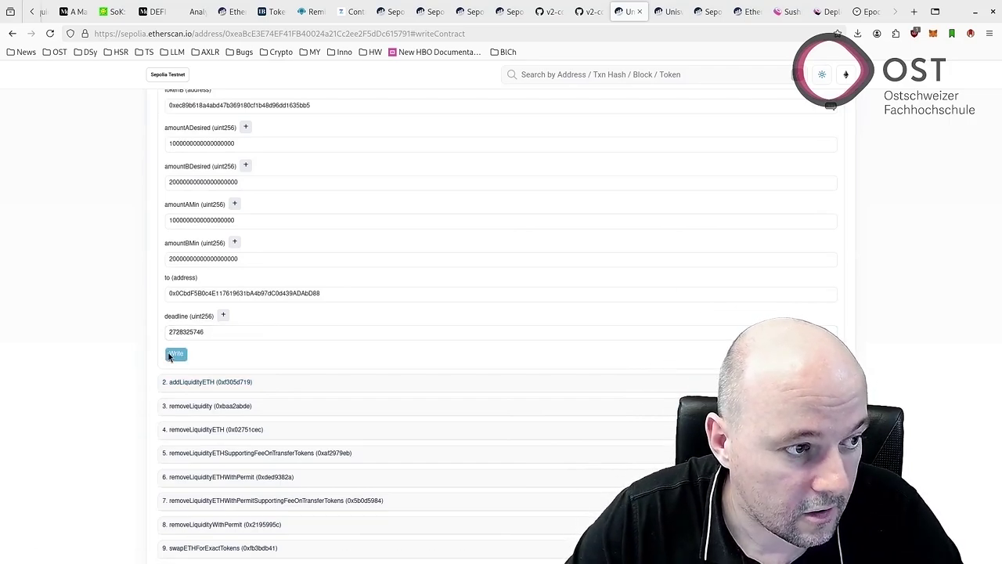
Connect MetaMask via Connect to Web3 and submit addLiquidity for signing.
scroll(286, 320, "up", 3)
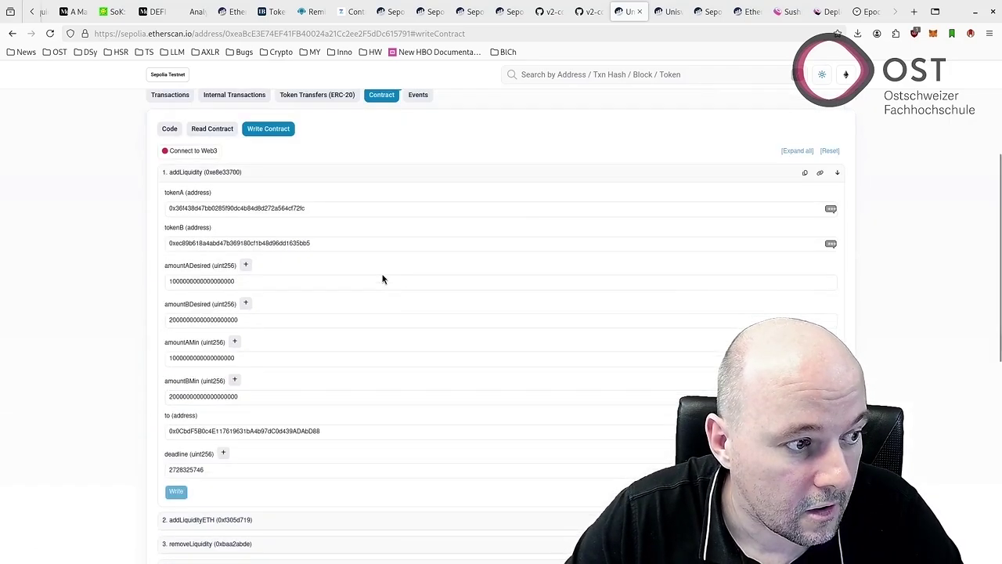
left_click(184, 155)
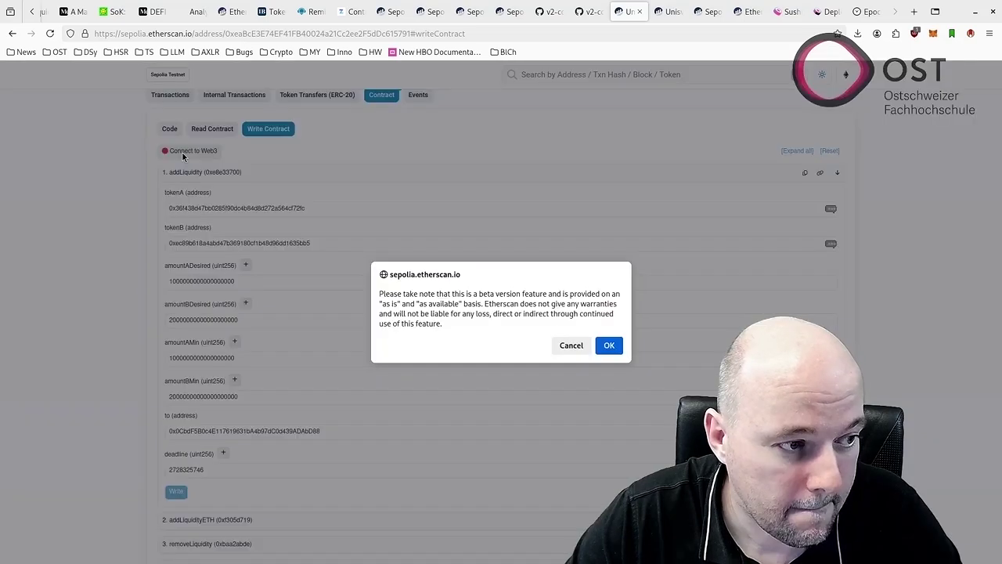
left_click(609, 345)
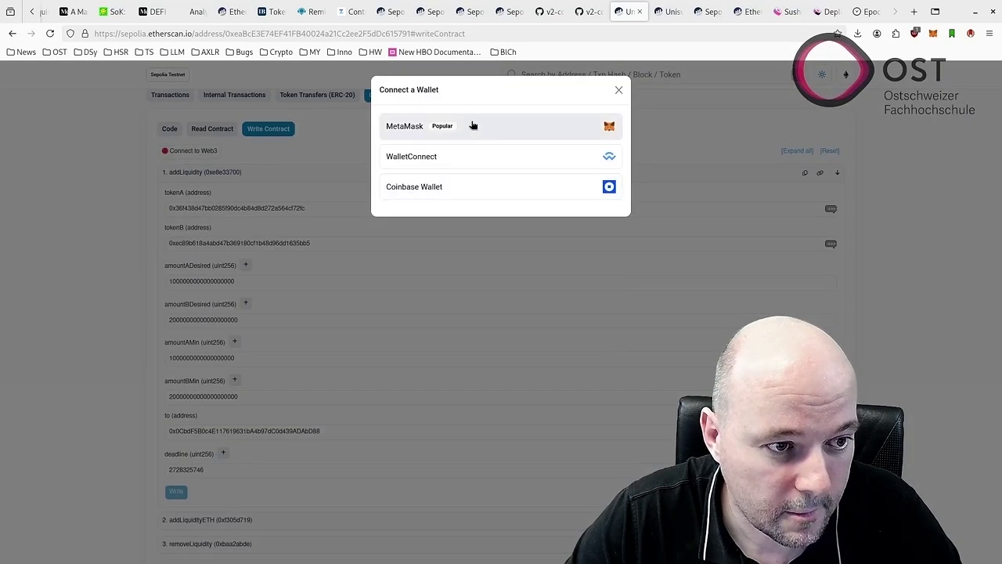
left_click(474, 125)
scroll(188, 415, "down", 2)
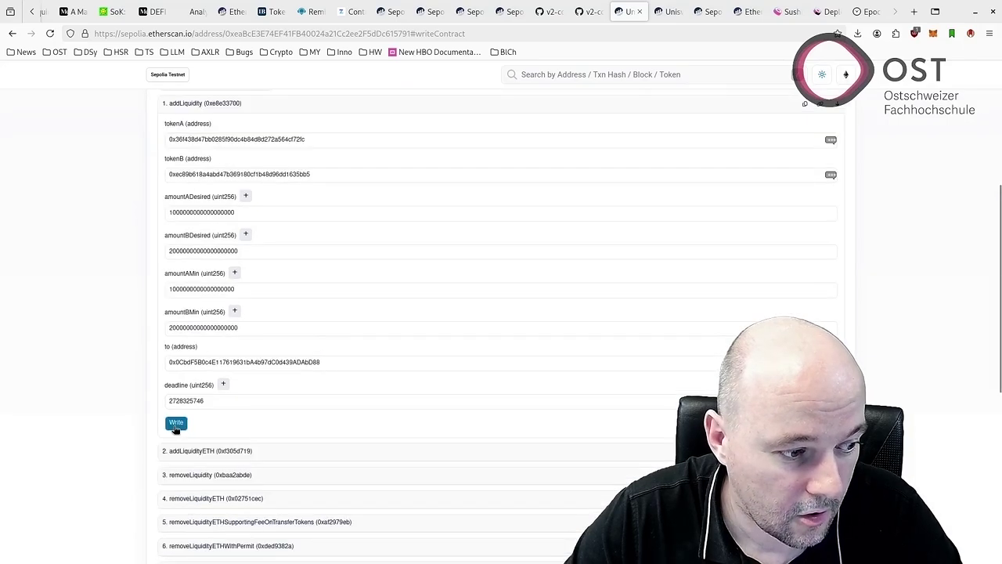
left_click(176, 422)
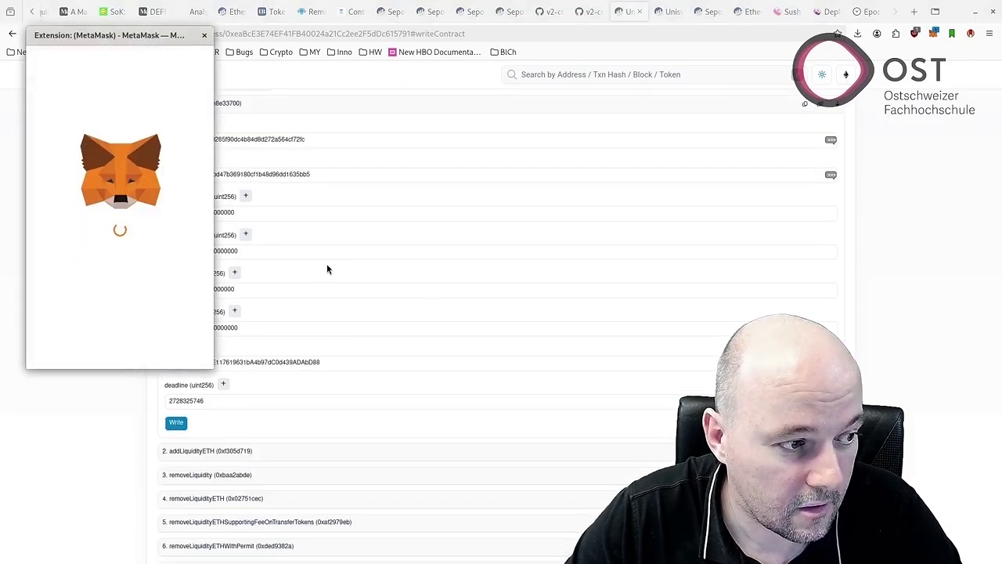
Read the router's addLiquidity source on GitHub, then return to Remix IDE.
key("ctrl+Page_Up")
key("ctrl+Page_Up")
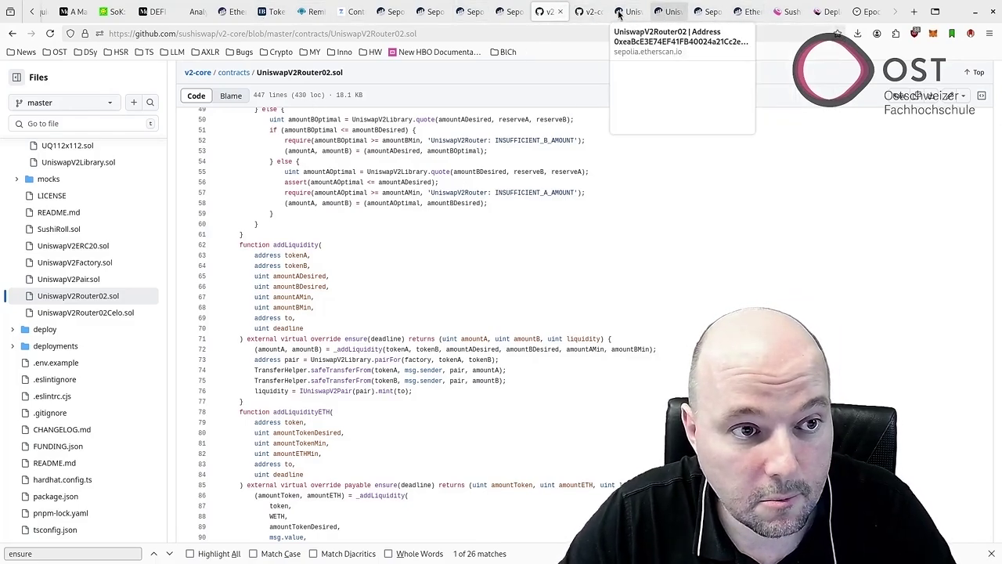
left_click(312, 11)
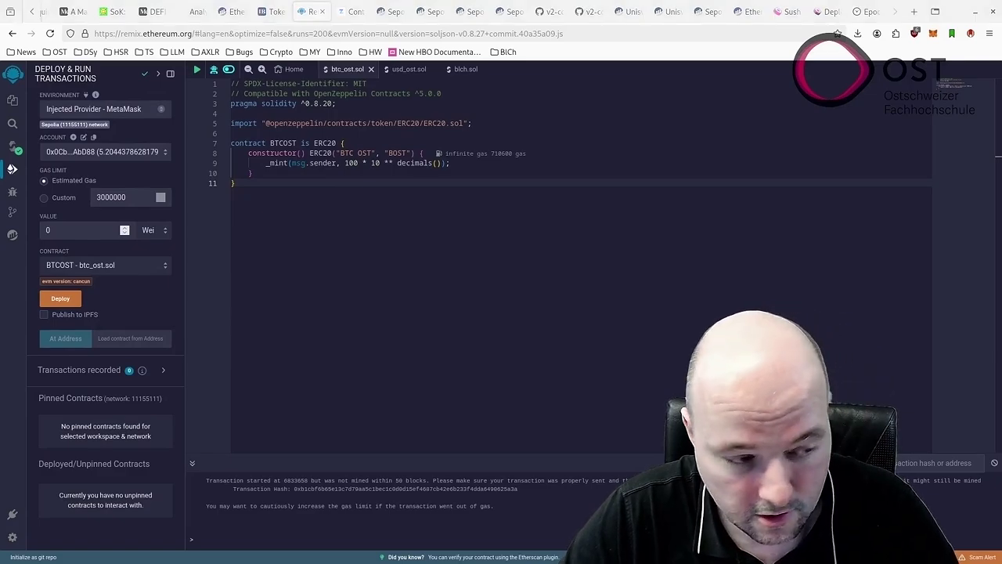
Load the BTCOST contract at its pasted token address and expand its functions.
left_click(117, 341)
key("ctrl+v")
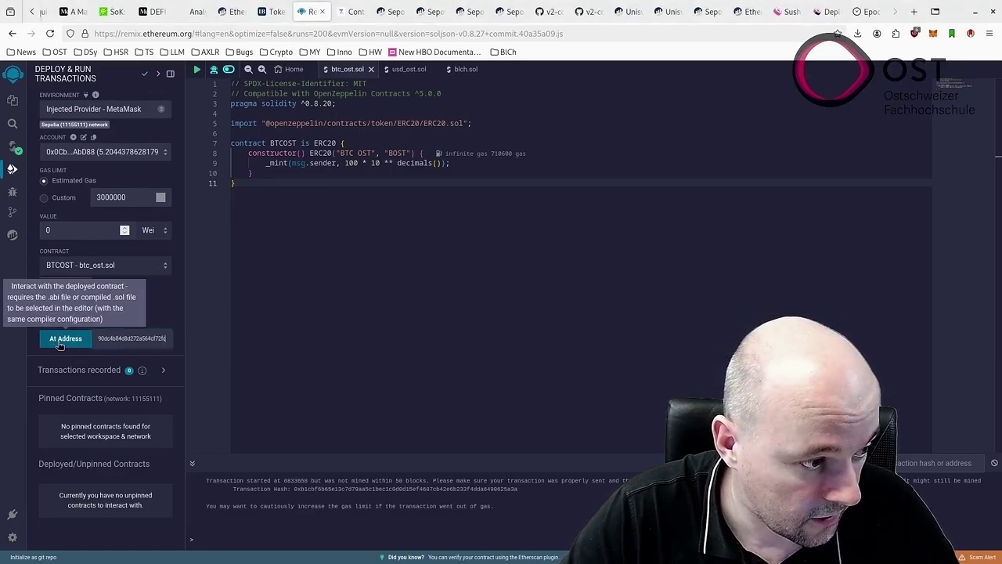
left_click(60, 341)
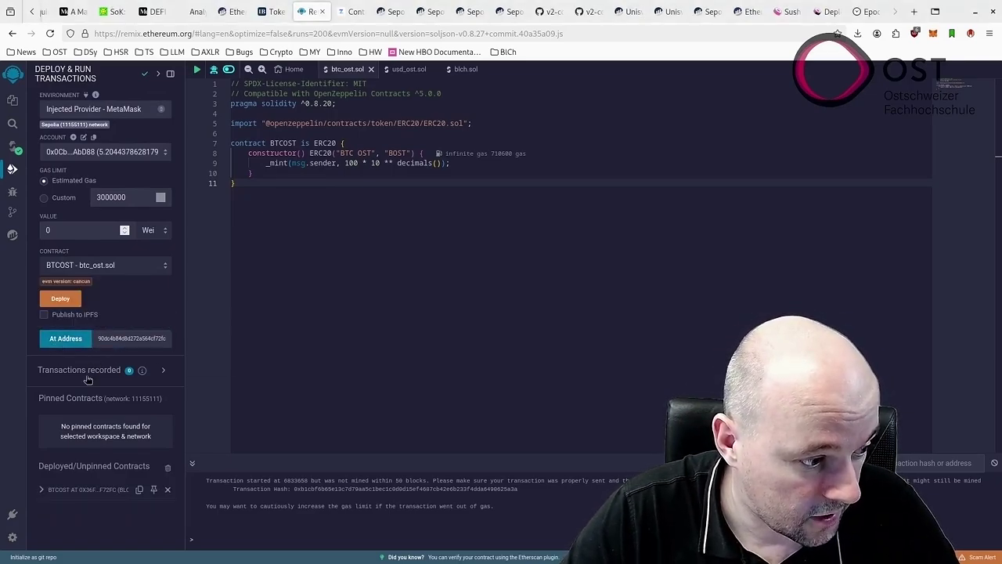
left_click(42, 489)
scroll(88, 454, "down", 3)
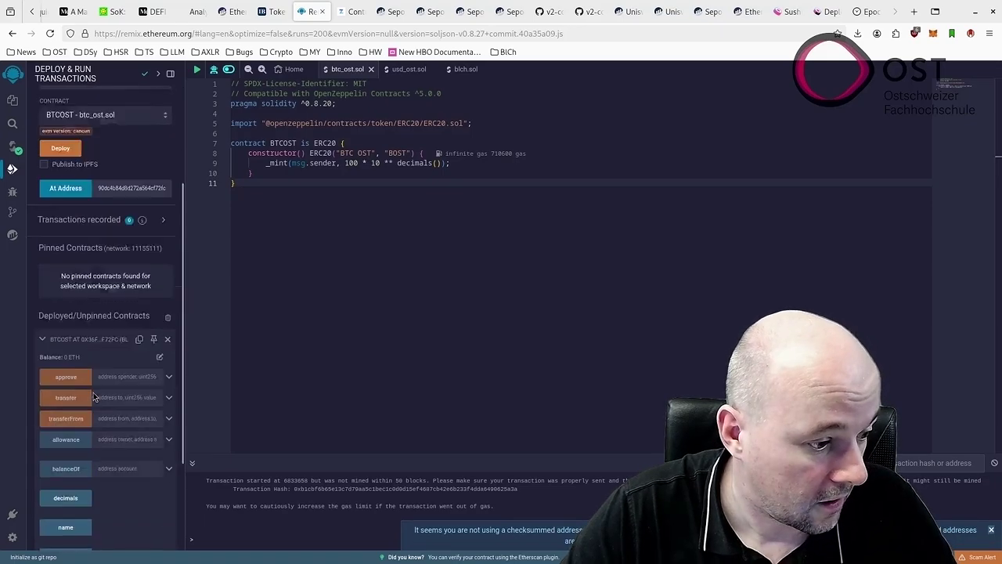
scroll(108, 390, "down", 1)
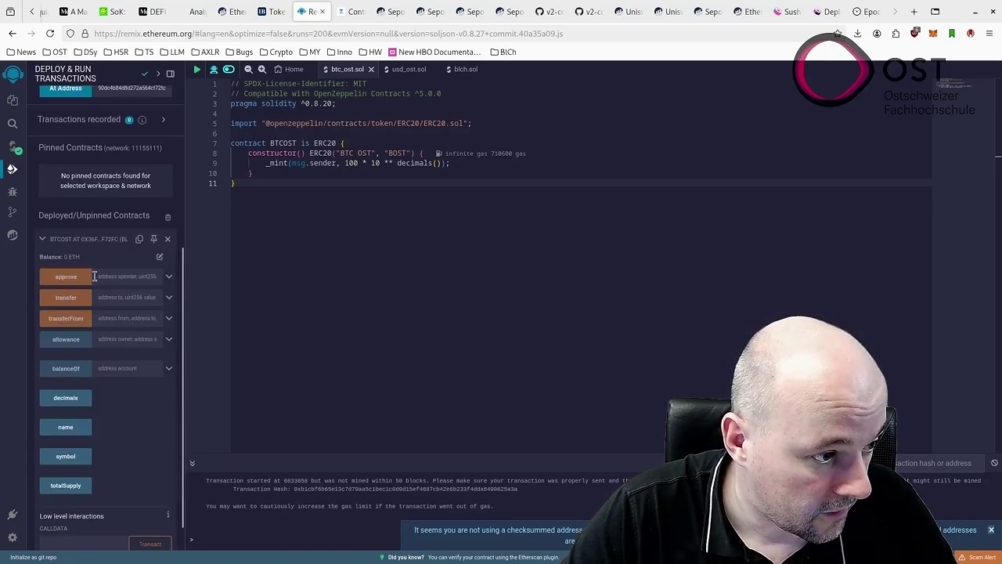
Open BTCOST's approve inputs, leaving the amount empty and the spender field focused.
left_click(168, 277)
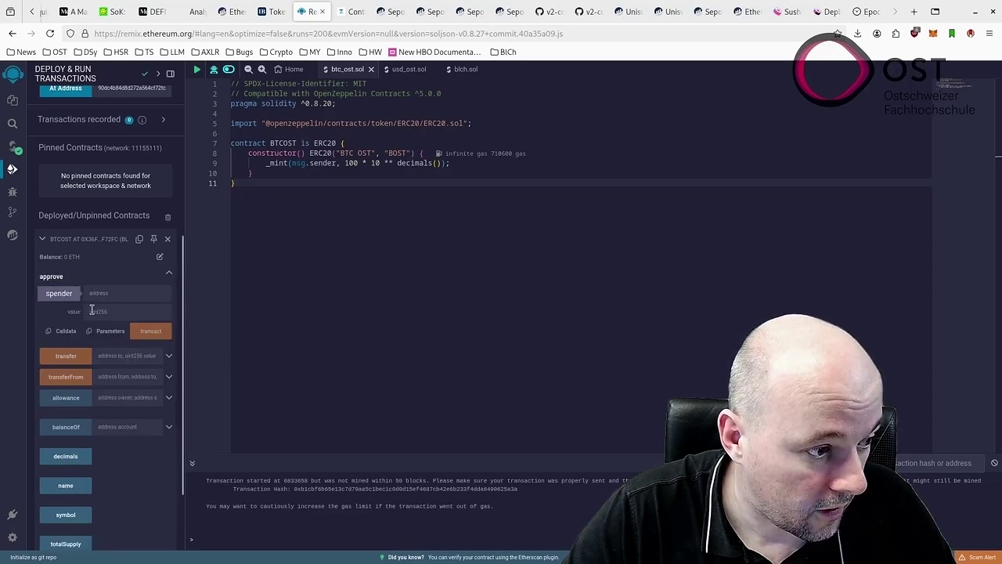
left_click(116, 293)
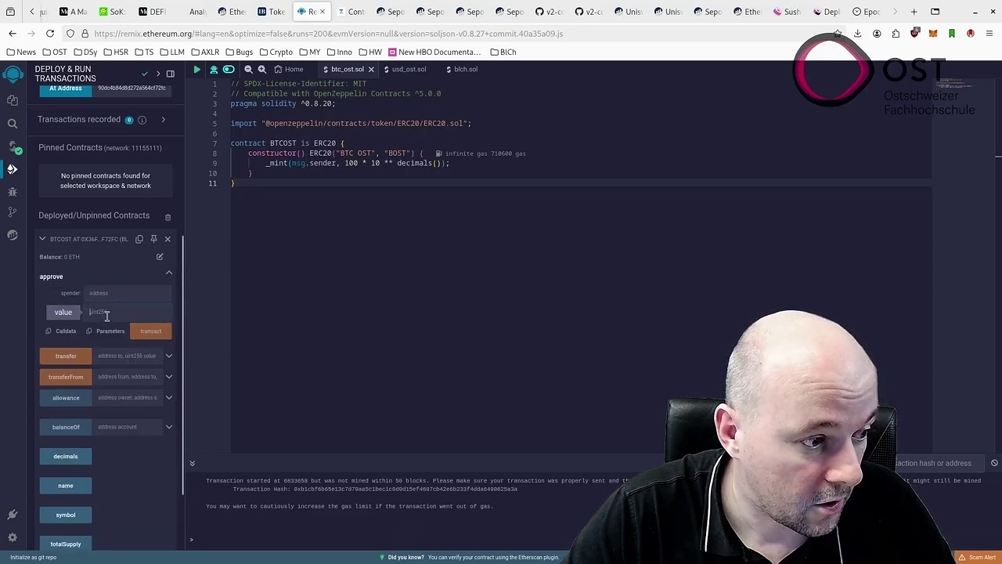
type("10")
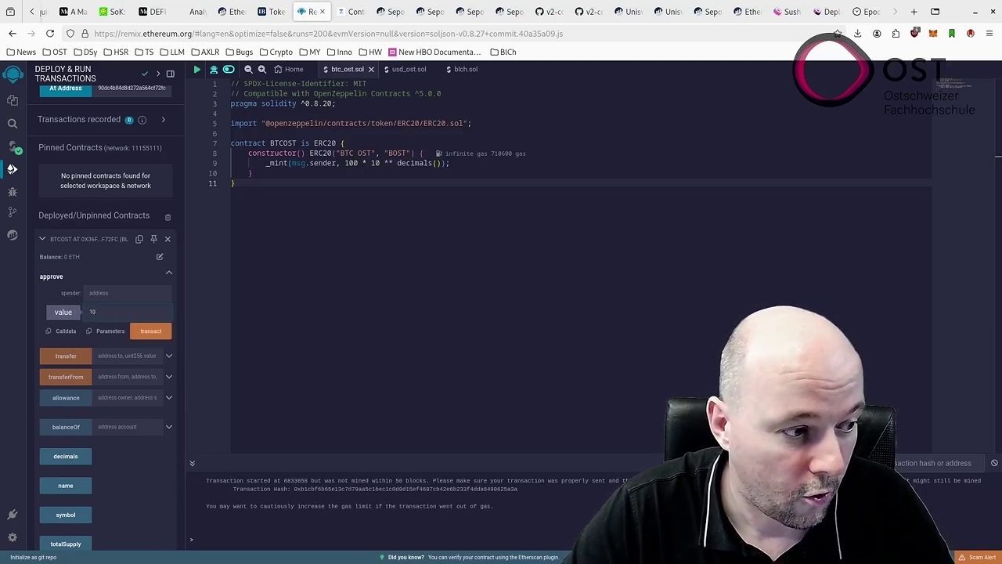
key("BackSpace")
key("BackSpace")
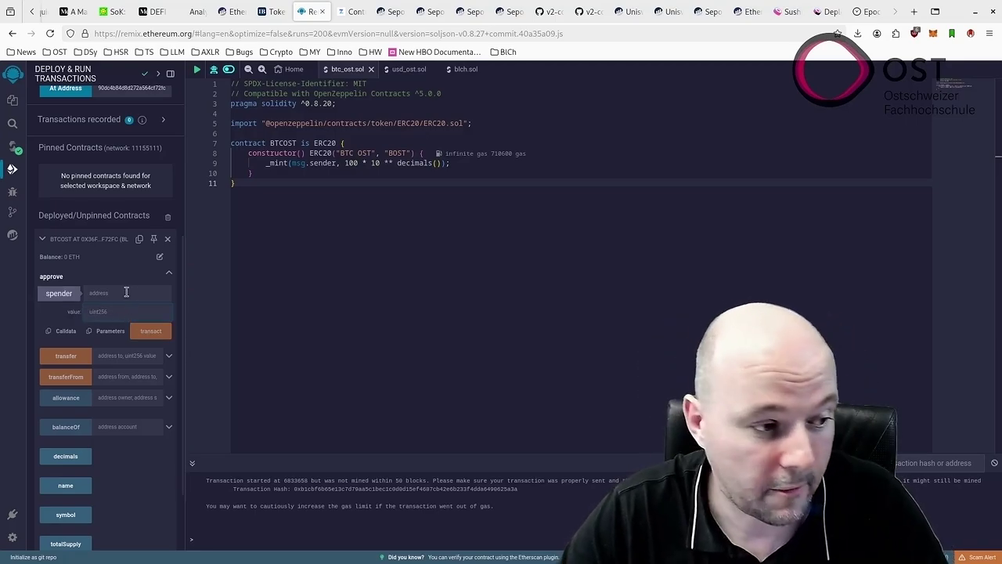
left_click(126, 291)
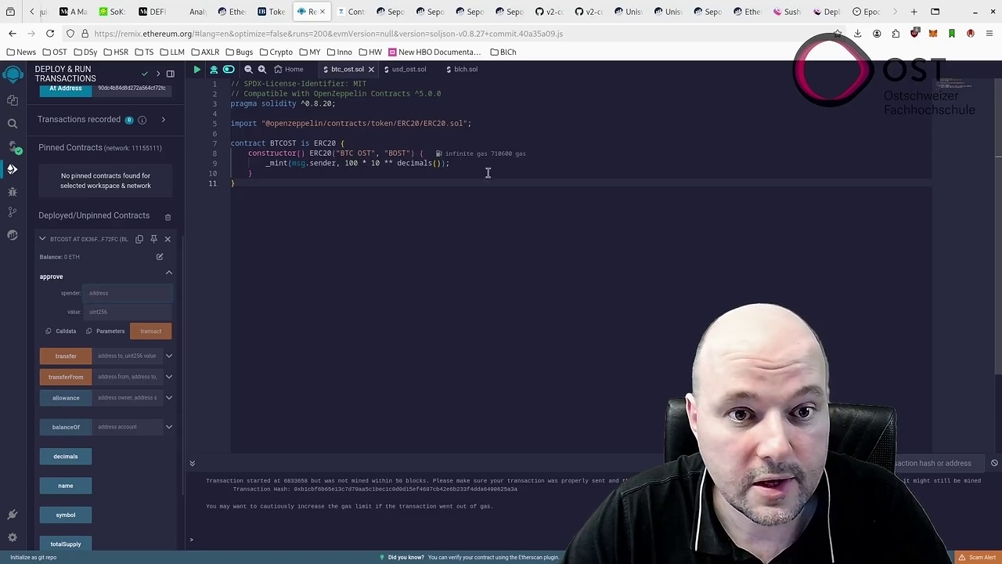
left_click(719, 12)
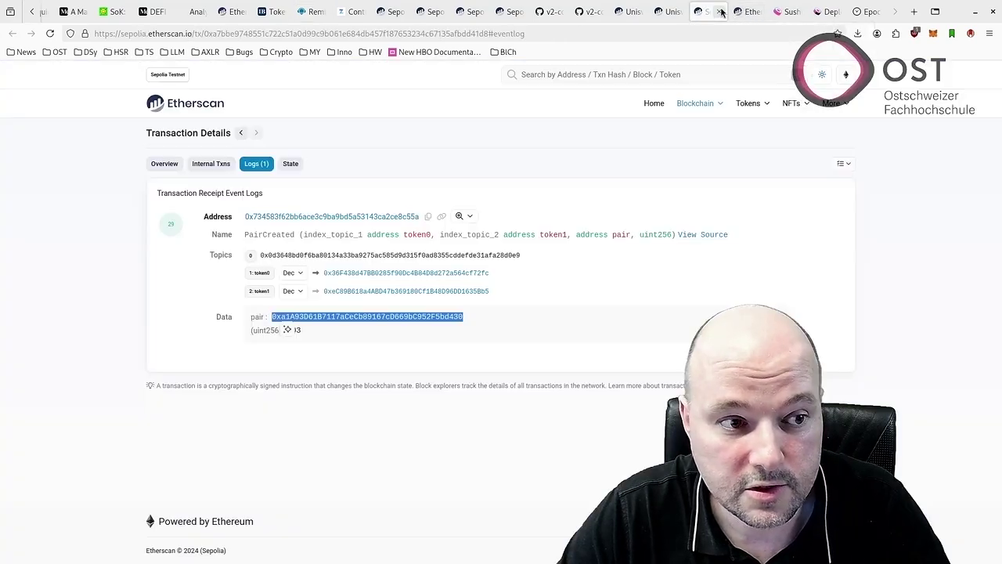
Scroll through the router's Write Contract page on Etherscan, then return to Remix IDE.
left_click(662, 12)
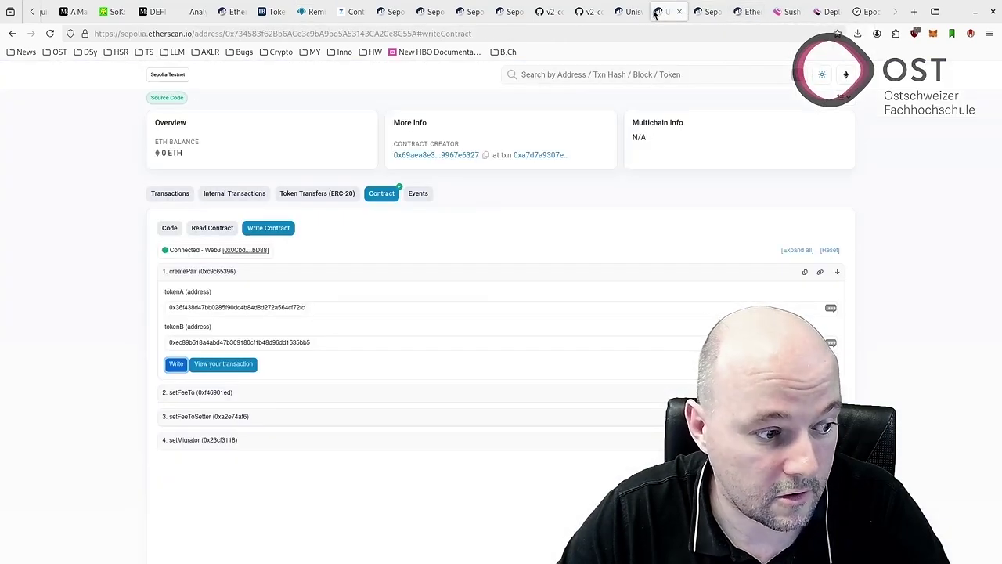
left_click(622, 11)
scroll(344, 223, "up", 4)
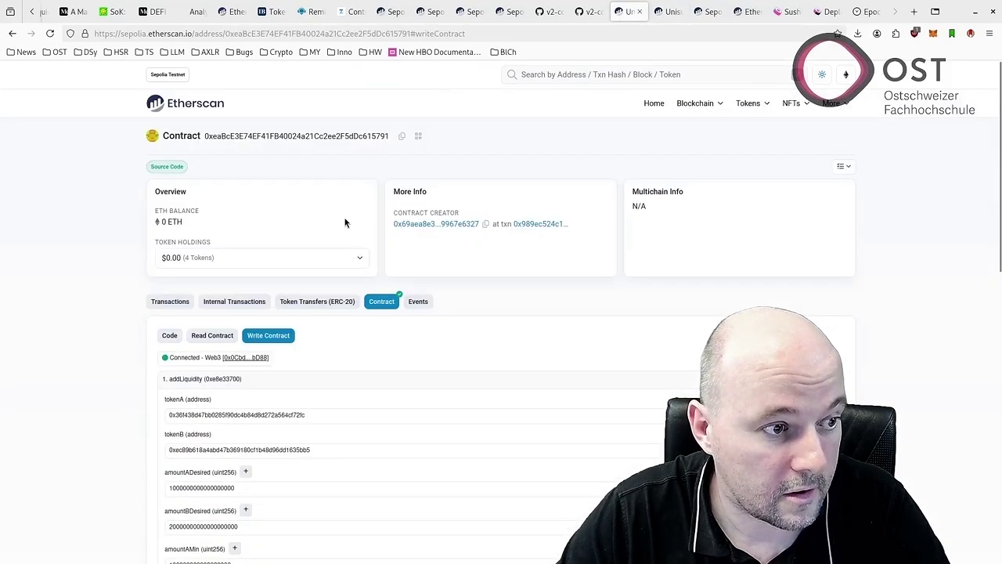
scroll(432, 316, "down", 4)
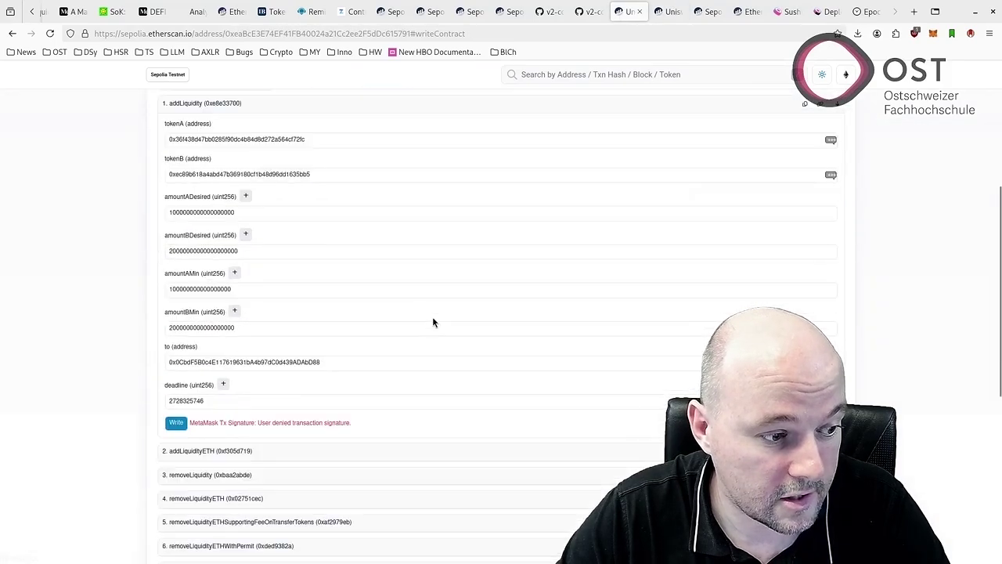
scroll(446, 210, "up", 2)
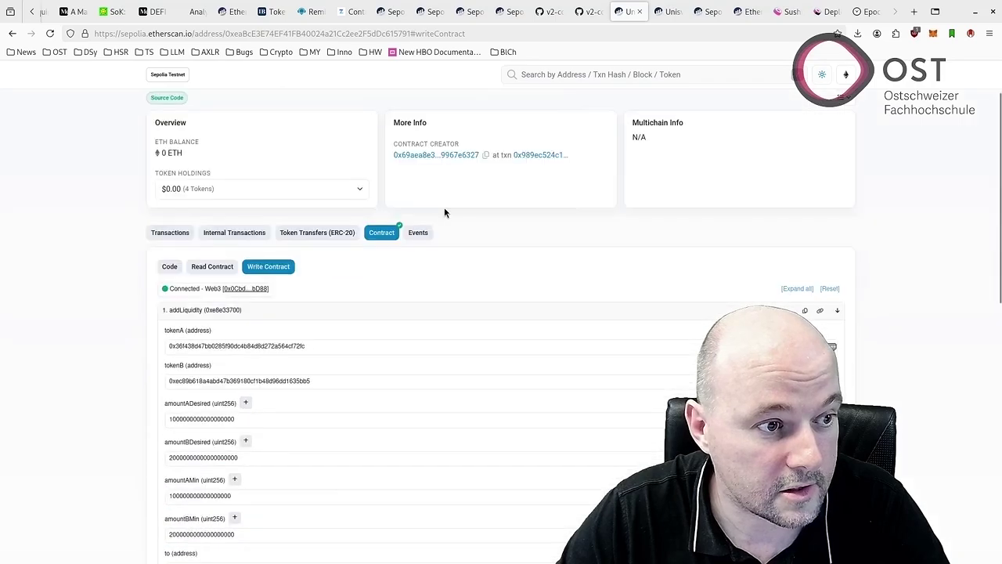
scroll(444, 207, "down", 4)
scroll(372, 229, "up", 3)
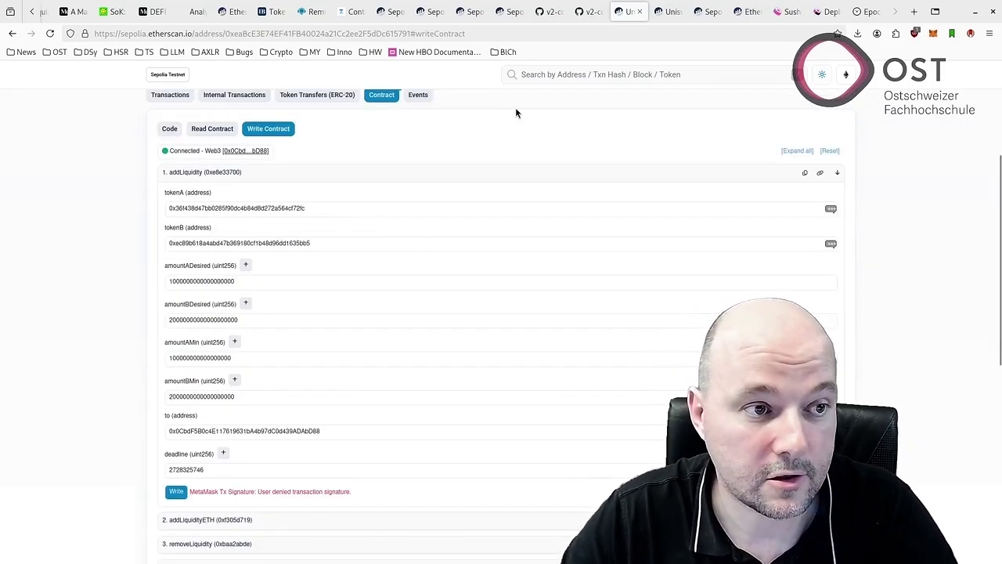
left_click(307, 11)
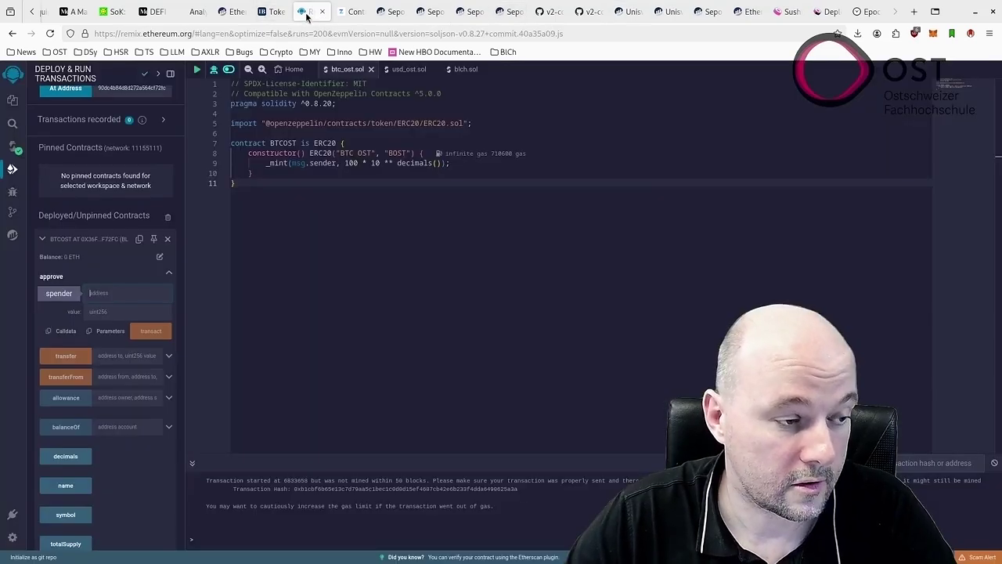
Call BTCOST approve with the router as spender and the maximum uint256 amount.
key("ctrl+v")
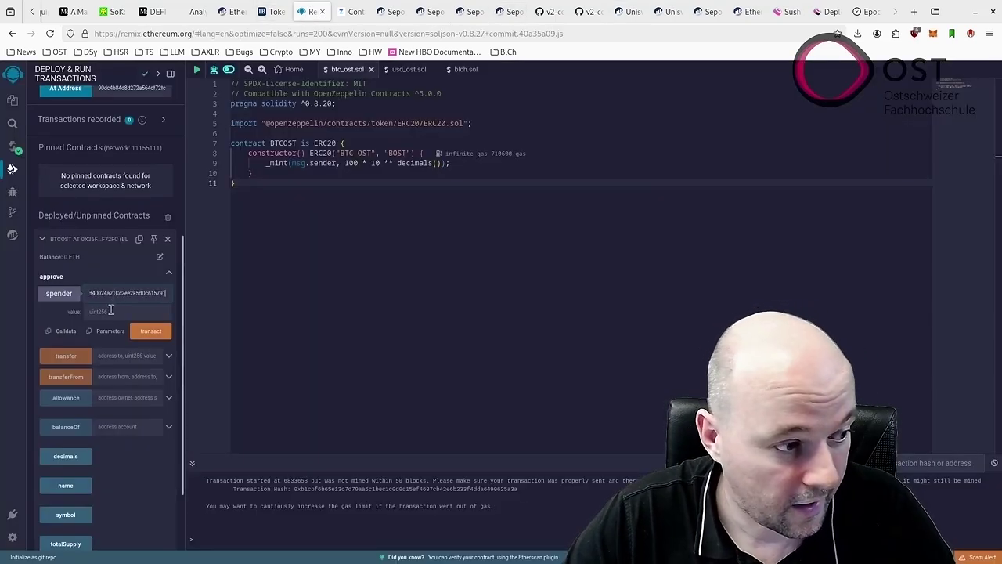
left_click(110, 311)
scroll(887, 15, "down", 1)
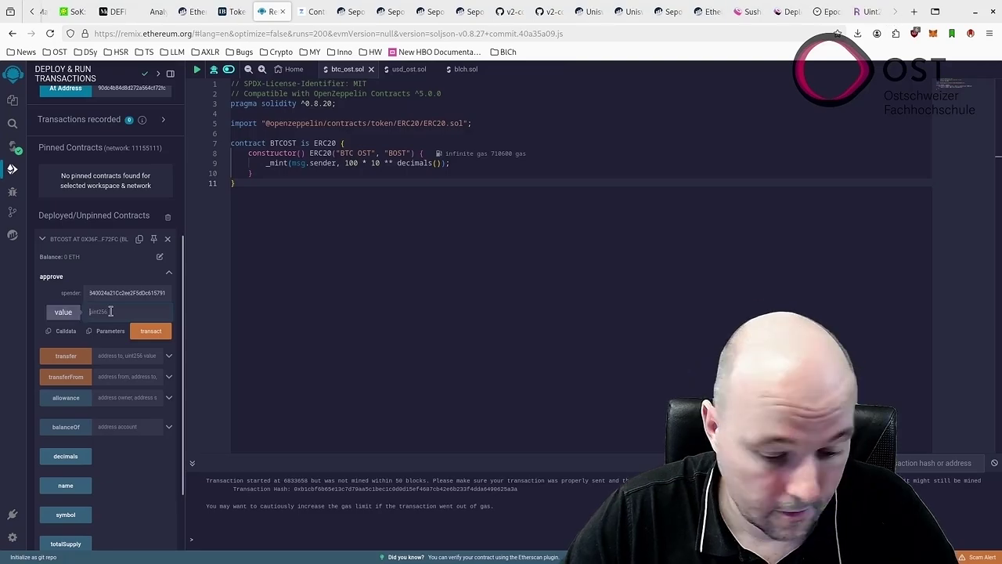
key("ctrl+v")
left_click(150, 330)
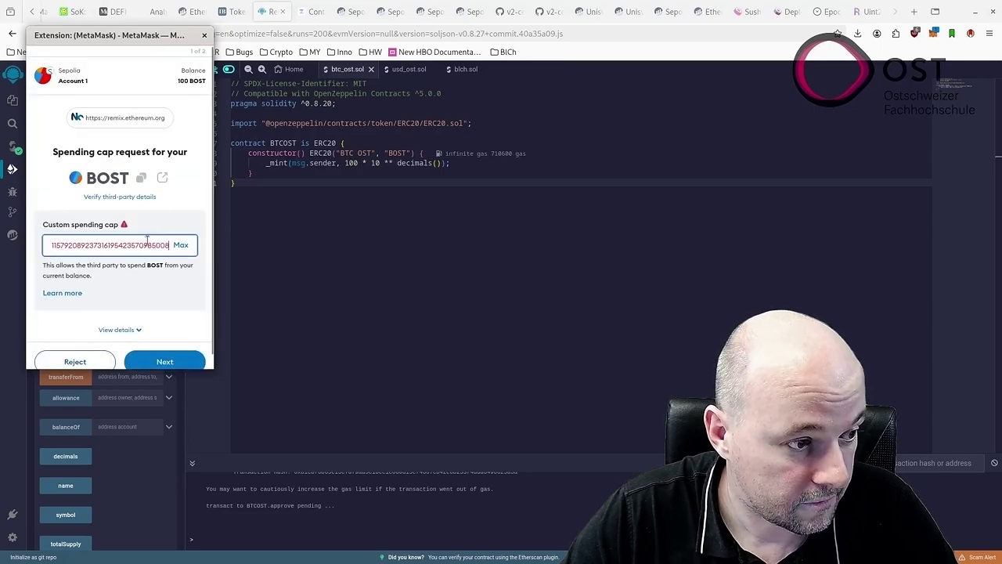
Lower the MetaMask spending cap to 100 BOST, approve it, and collapse the BTCOST panels.
scroll(129, 247, "down", 1)
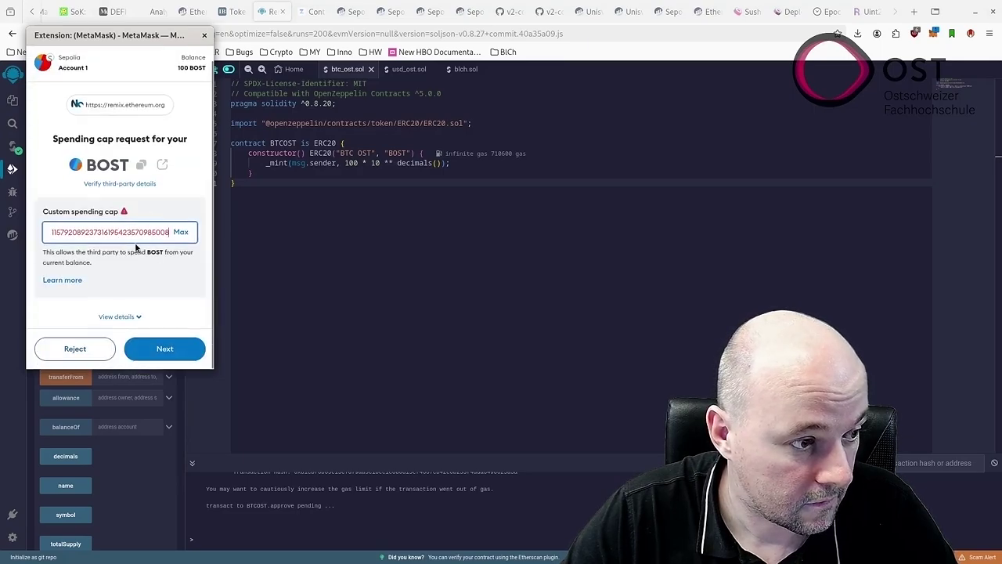
key("ctrl+a")
type("100")
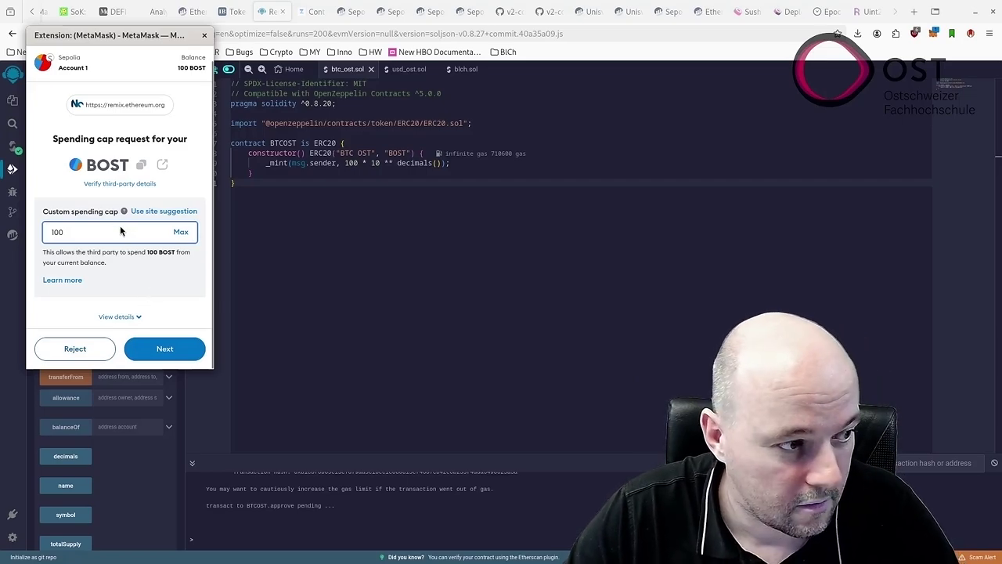
left_click(164, 348)
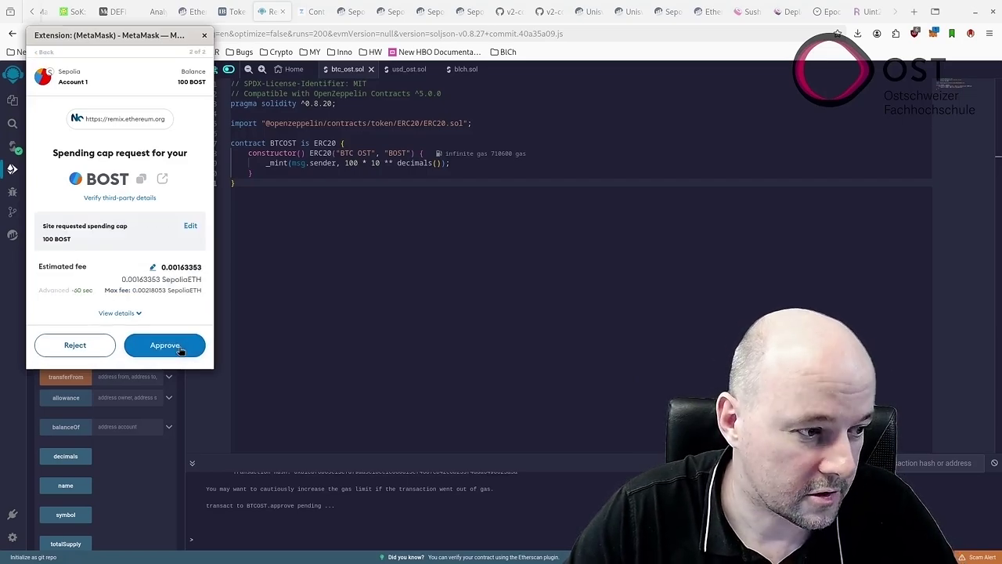
left_click(179, 348)
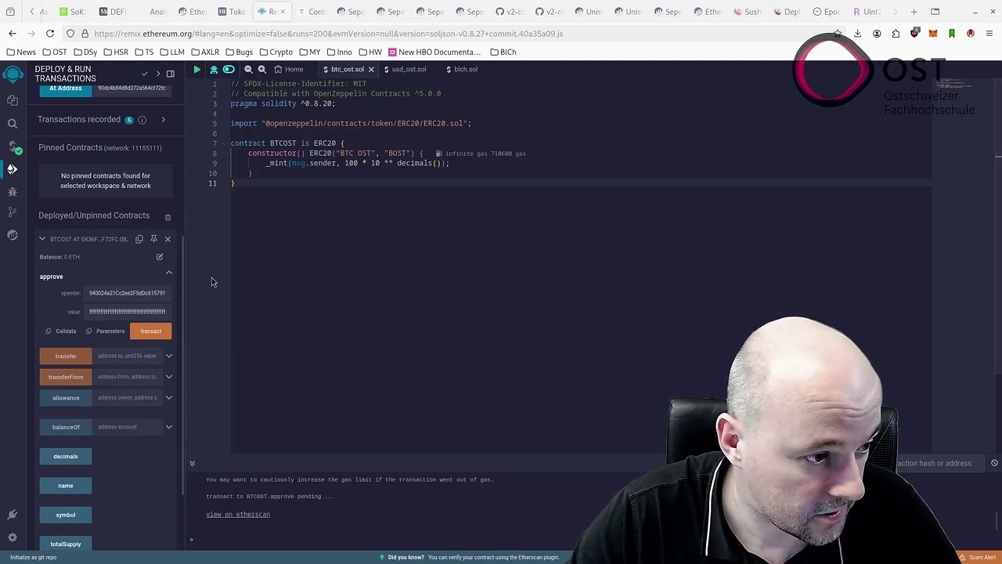
left_click(168, 271)
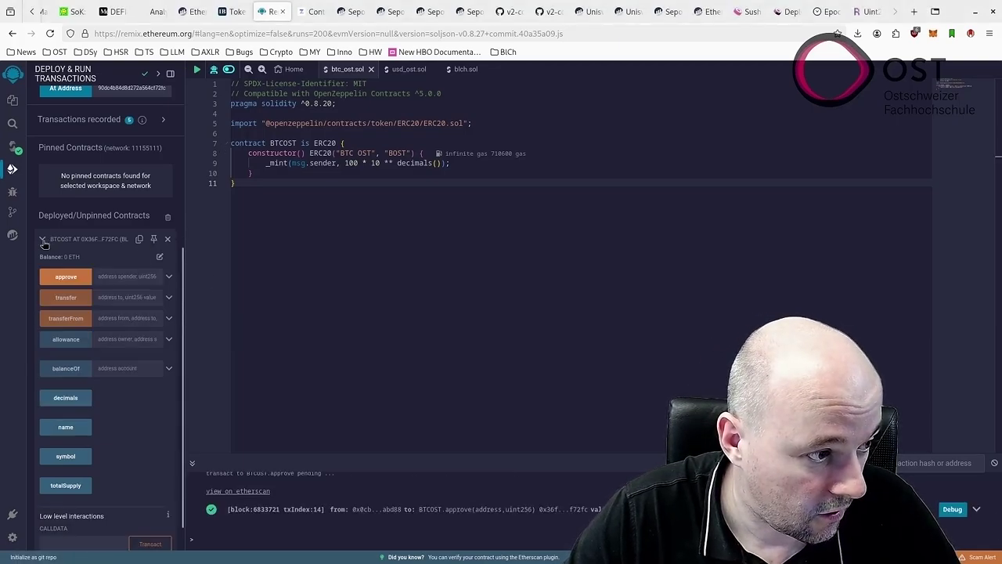
left_click(43, 240)
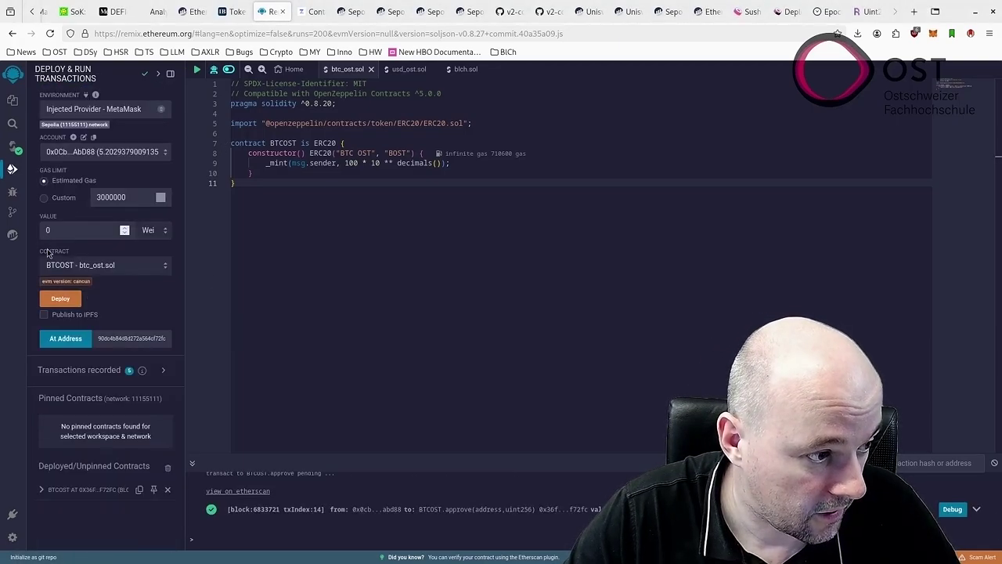
left_click(12, 100)
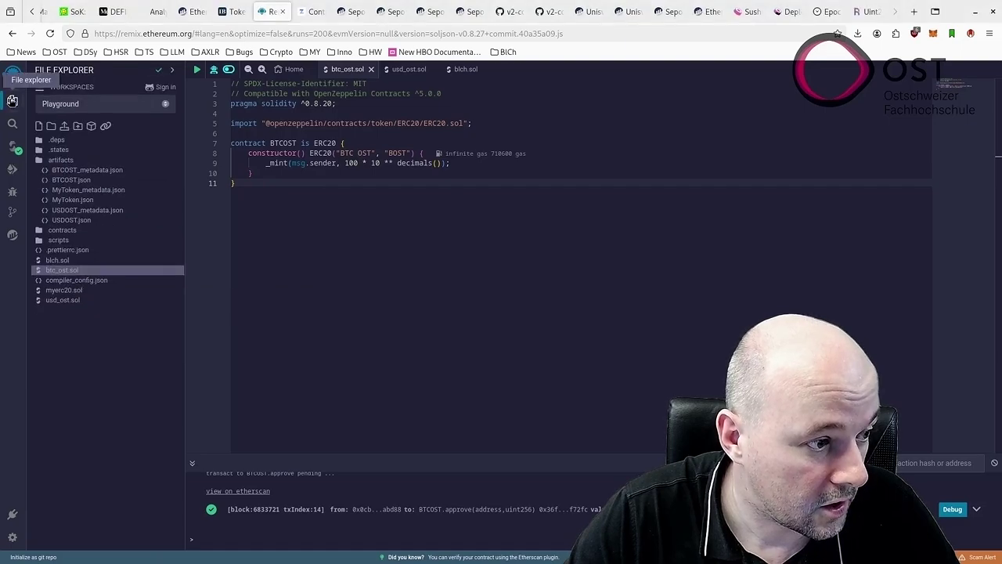
Open usd_ost.sol and load the USDOST token at its deployed address in Deploy & Run.
left_click(73, 302)
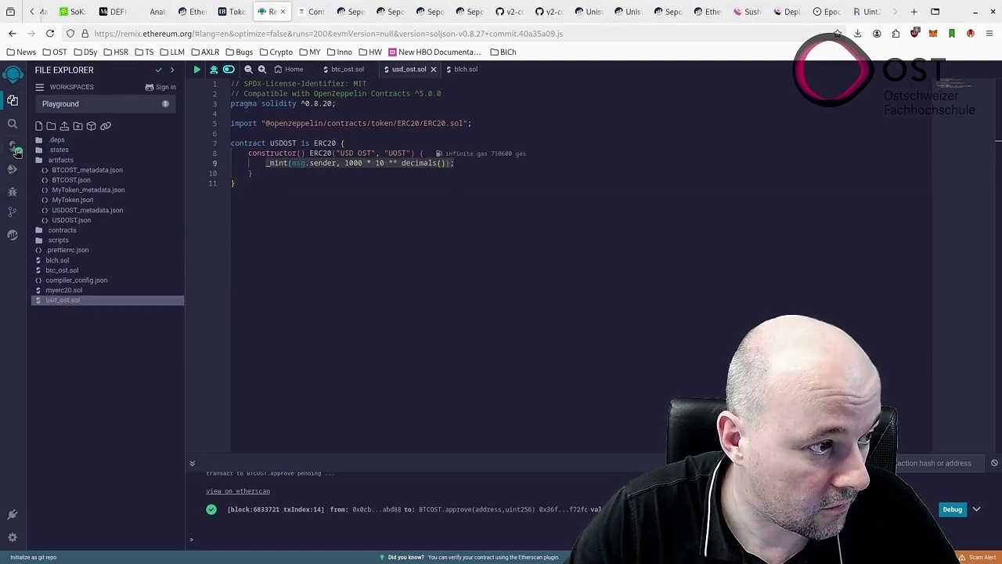
left_click(13, 149)
left_click(12, 168)
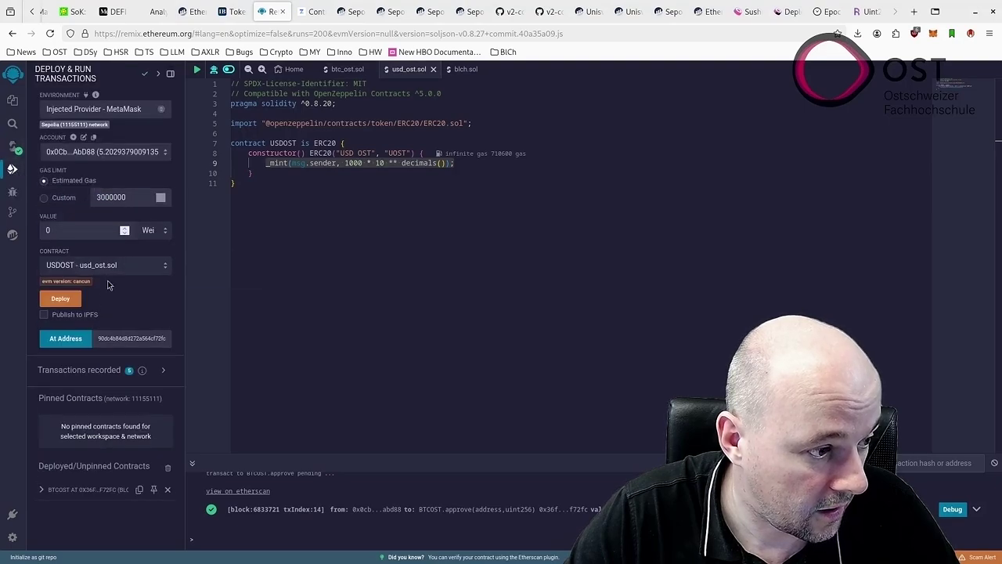
left_click(121, 338)
key("ctrl+a")
key("ctrl+v")
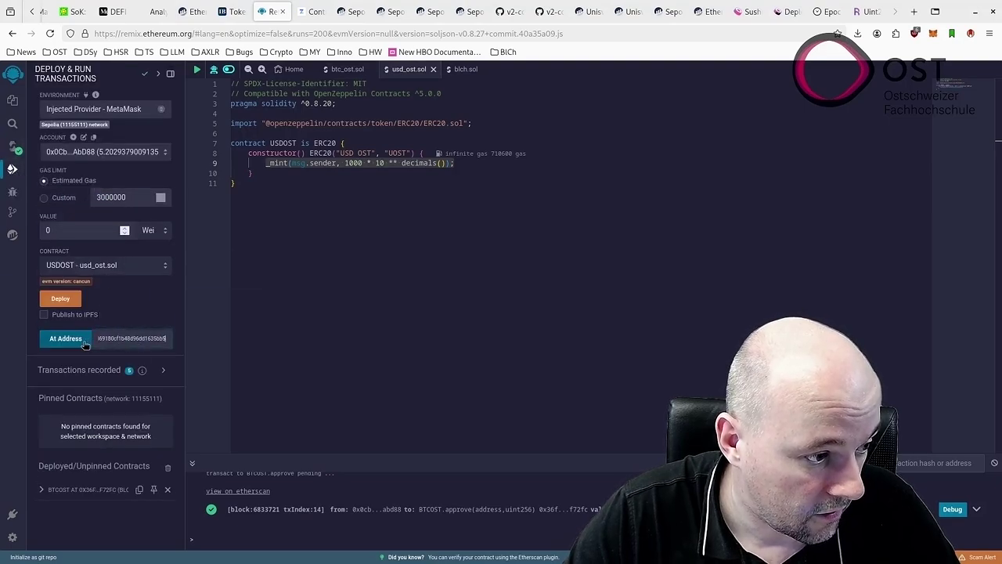
left_click(72, 347)
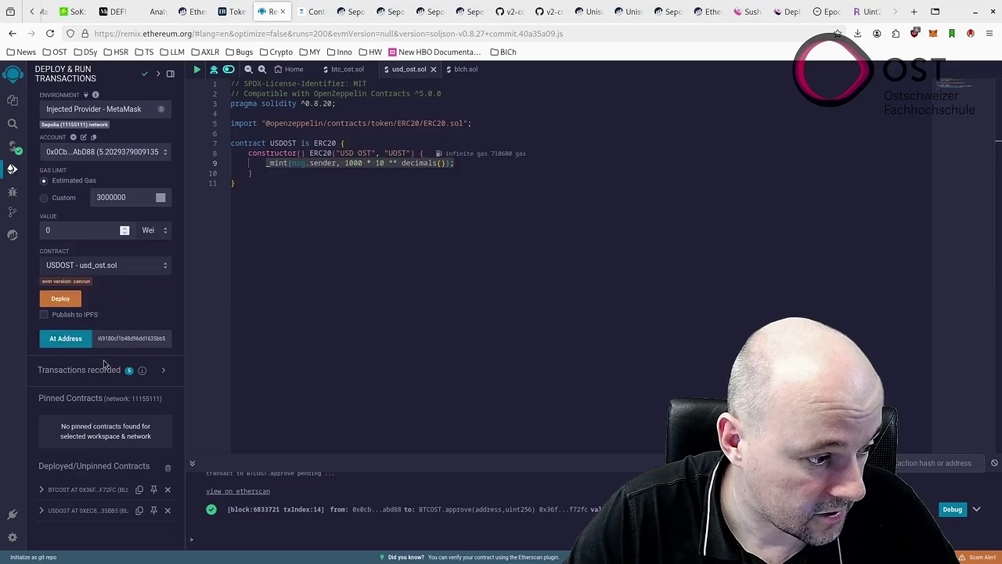
Expand the USDOST contract's approve form, clearing a mistakenly pasted amount.
left_click(43, 509)
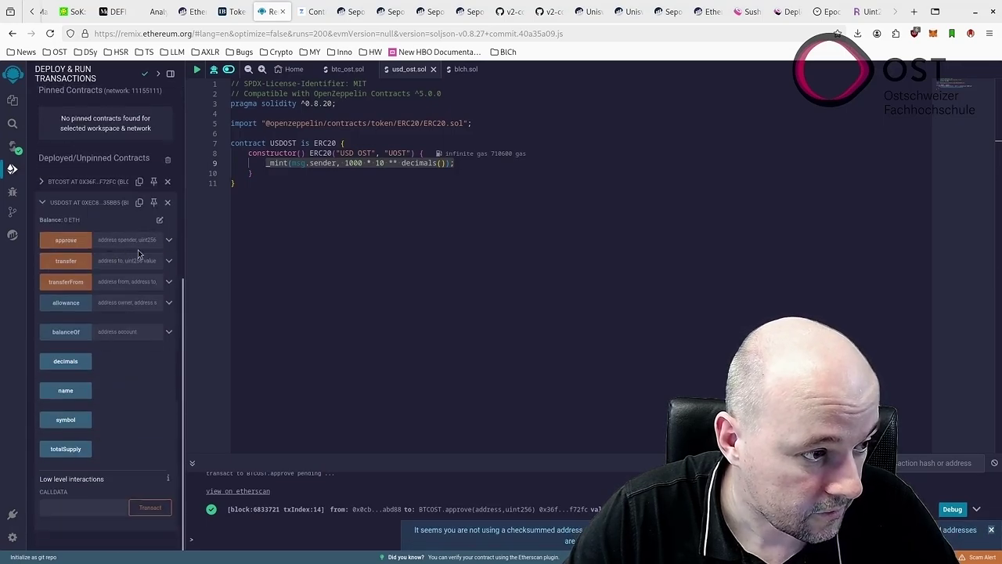
left_click(169, 241)
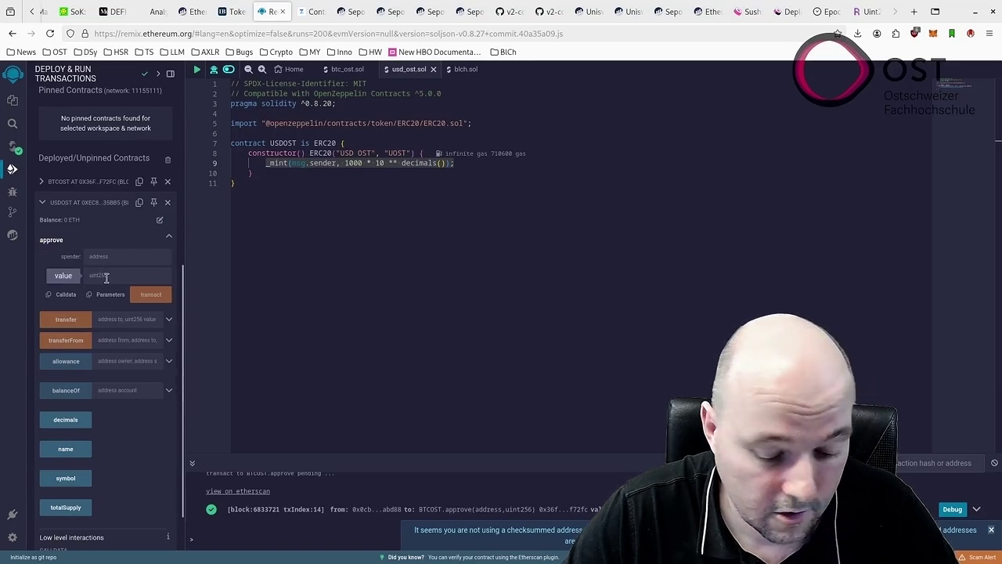
left_click(106, 276)
type("1000")
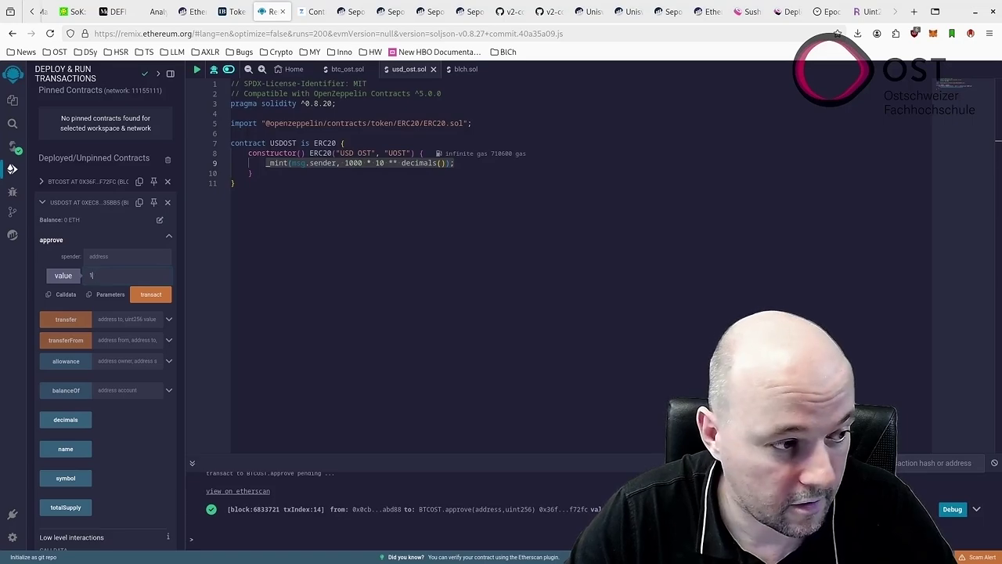
key("ctrl+v")
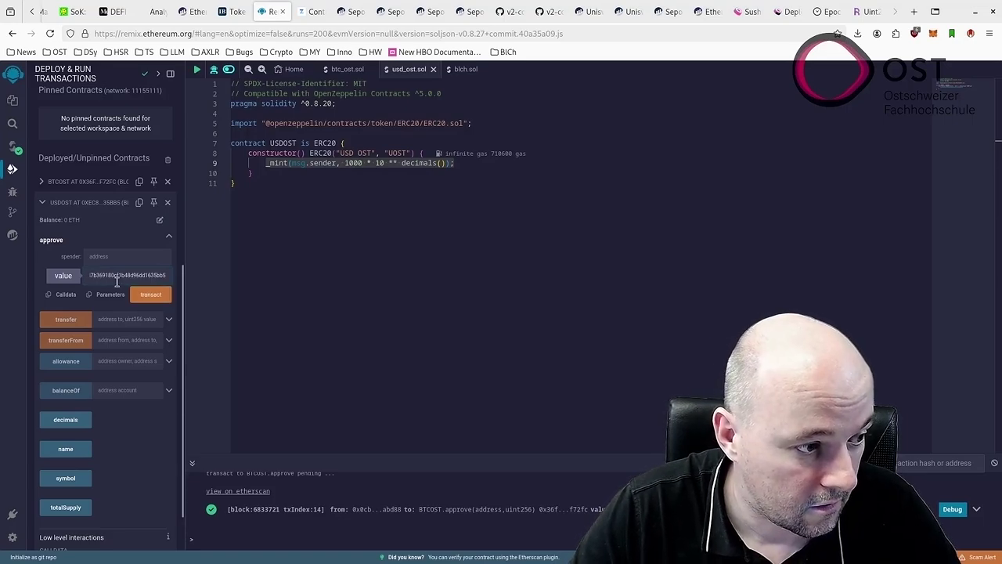
double_click(124, 276)
key("ctrl+x")
left_click(134, 257)
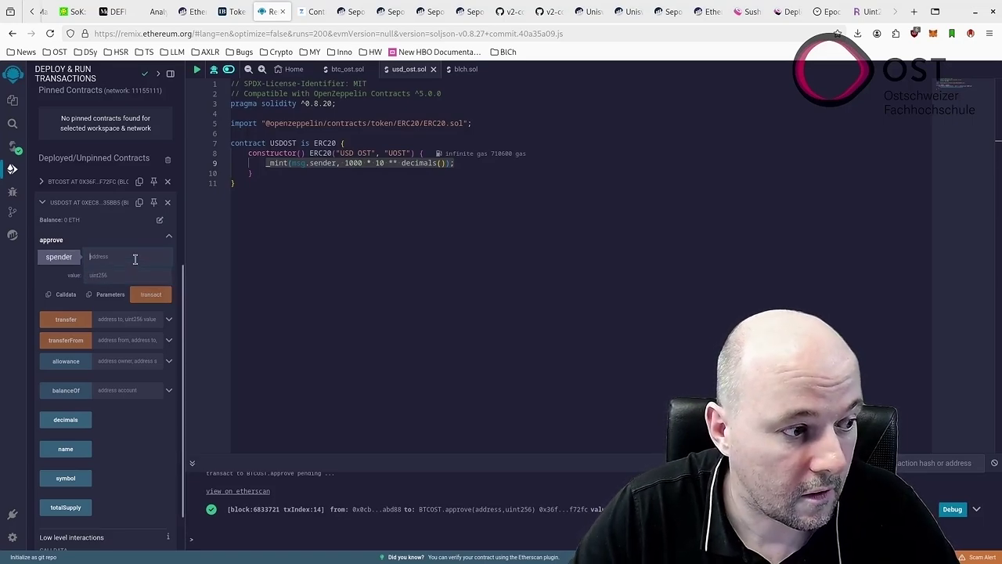
Copy the max uint256 hex value from RareSkills and paste it into a Remix input.
left_click(866, 11)
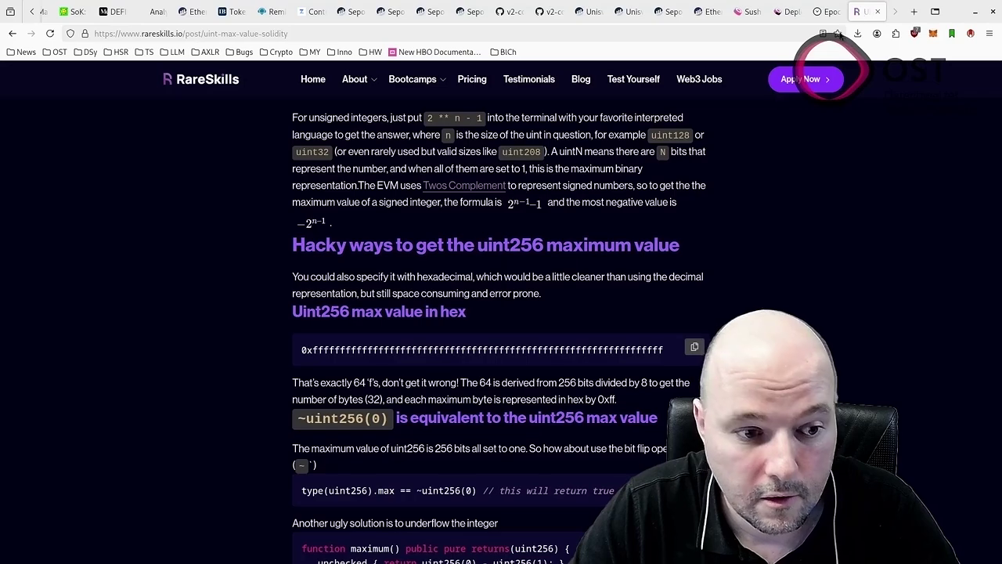
left_click(695, 349)
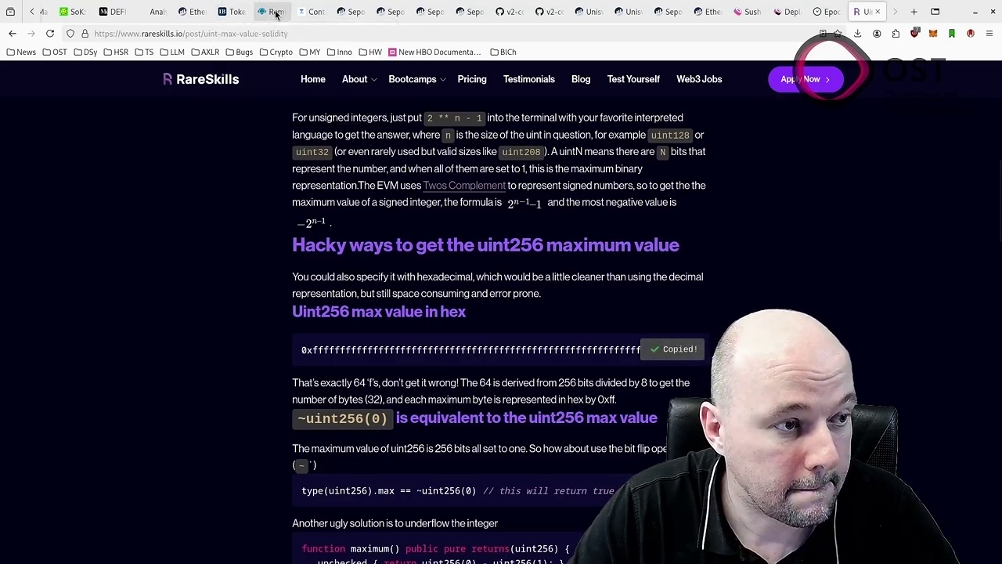
left_click(270, 11)
left_click(150, 343)
key("ctrl+v")
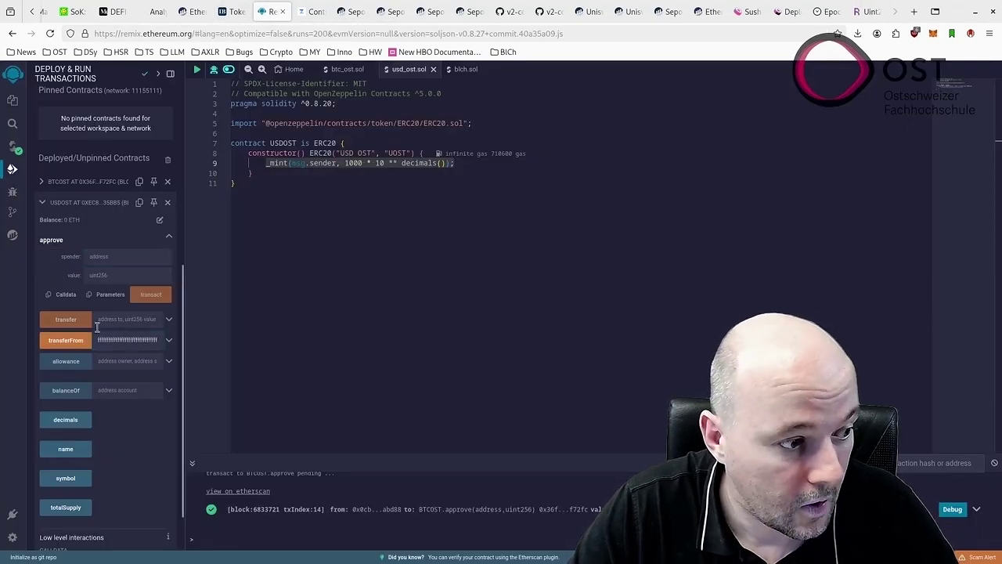
Copy the router contract address from its Etherscan addLiquidity page.
left_click(707, 11)
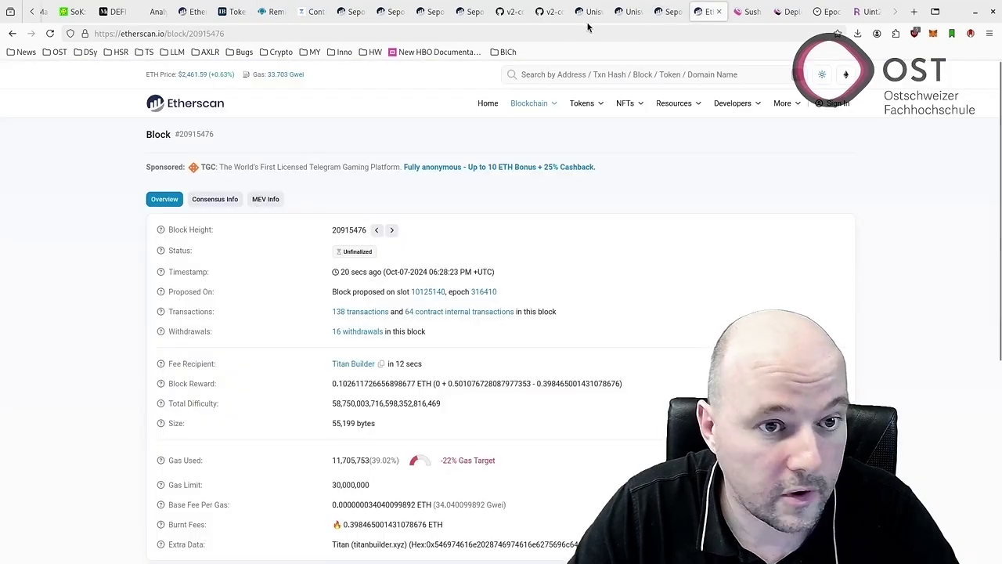
left_click(630, 11)
left_click(588, 12)
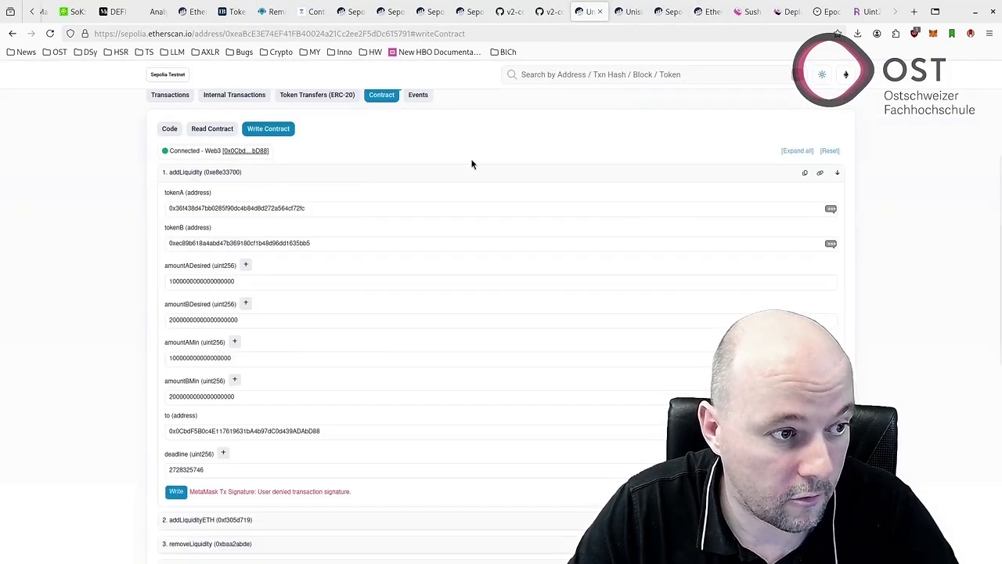
left_click(403, 136)
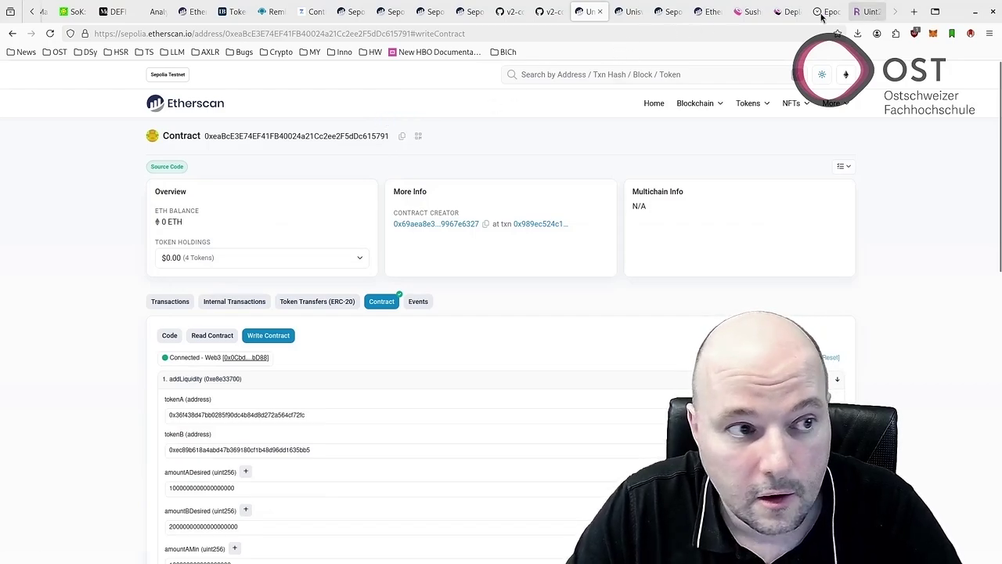
left_click(273, 11)
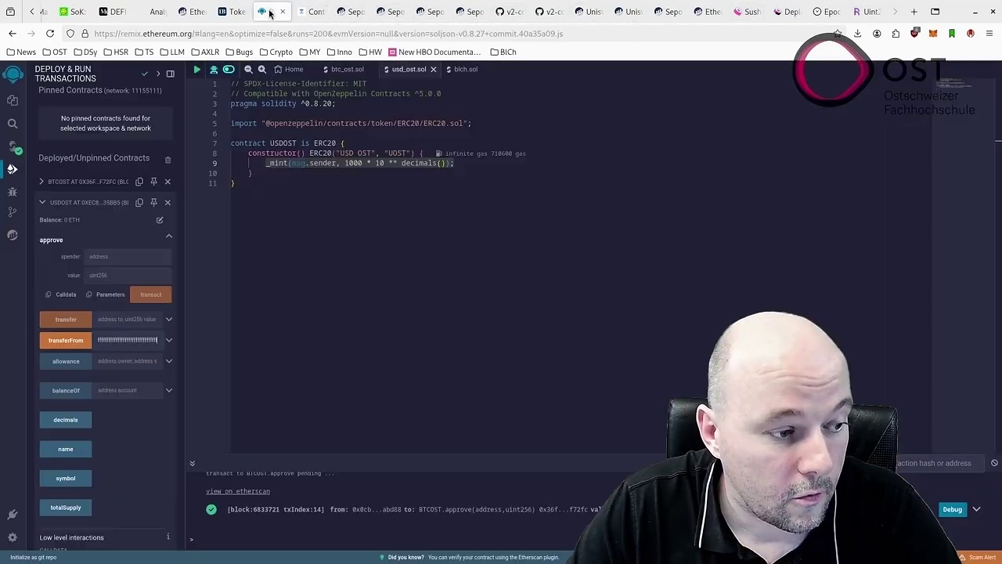
Send a USDOST approve with the router as spender and the max uint256 value.
left_click(125, 319)
key("ctrl+v")
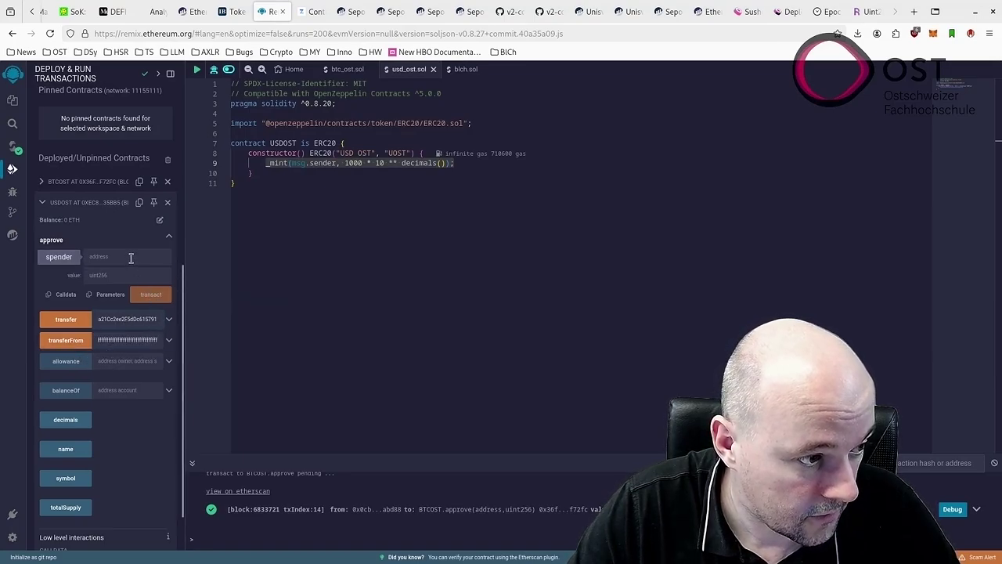
key("ctrl+v")
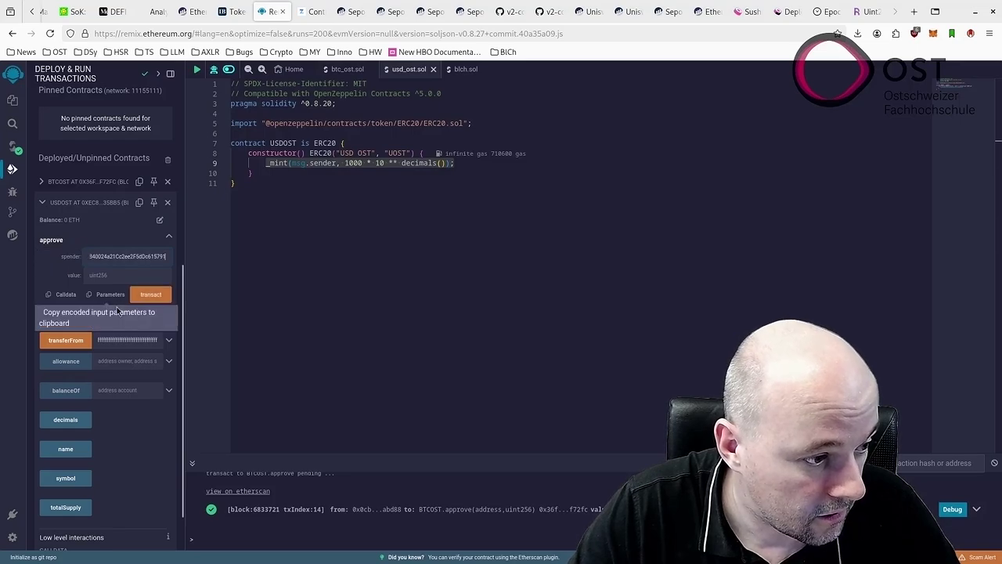
key("ctrl+x")
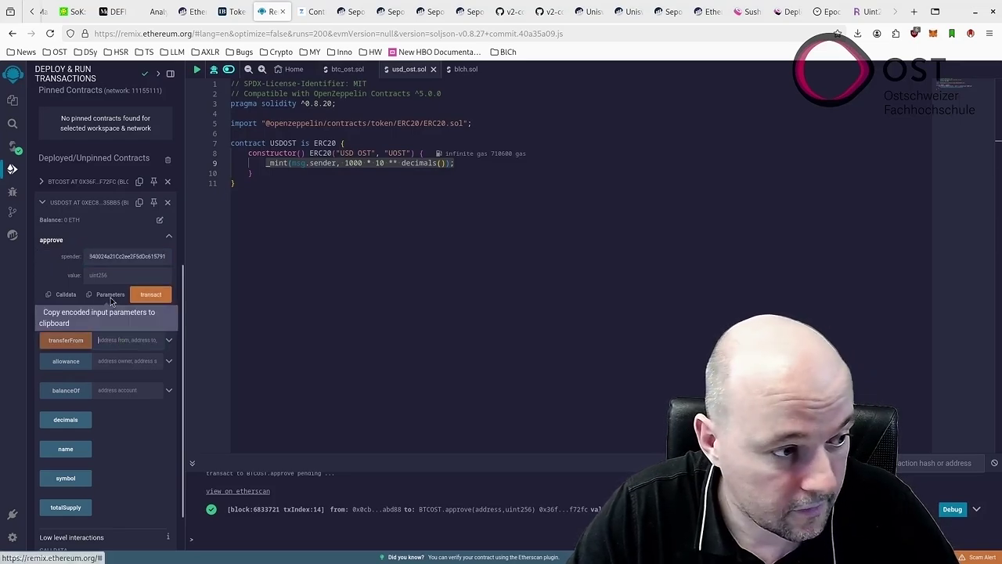
left_click(125, 274)
key("ctrl+v")
left_click(155, 302)
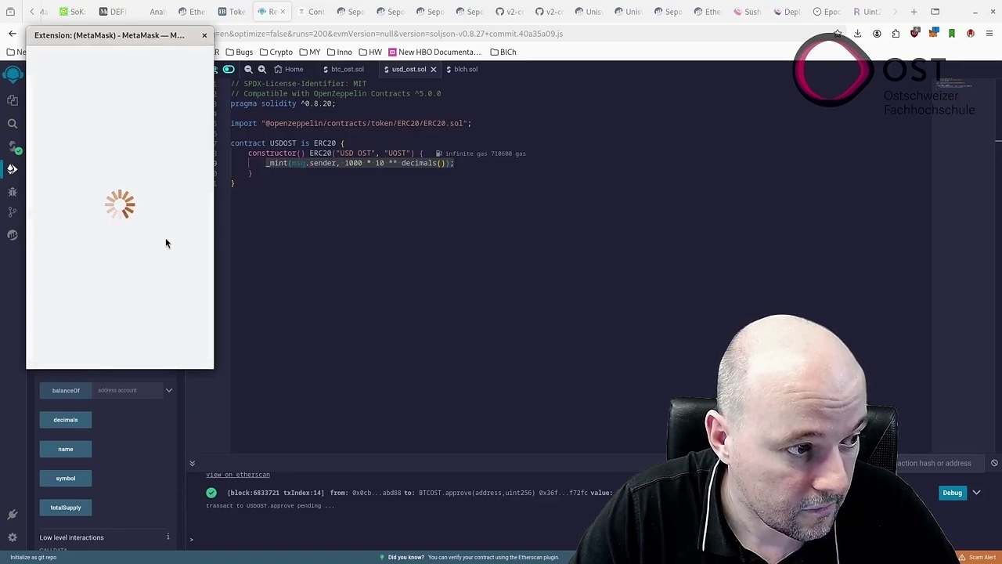
In MetaMask, set a custom spending cap of 1000 UOST and approve.
double_click(165, 245)
type("1000")
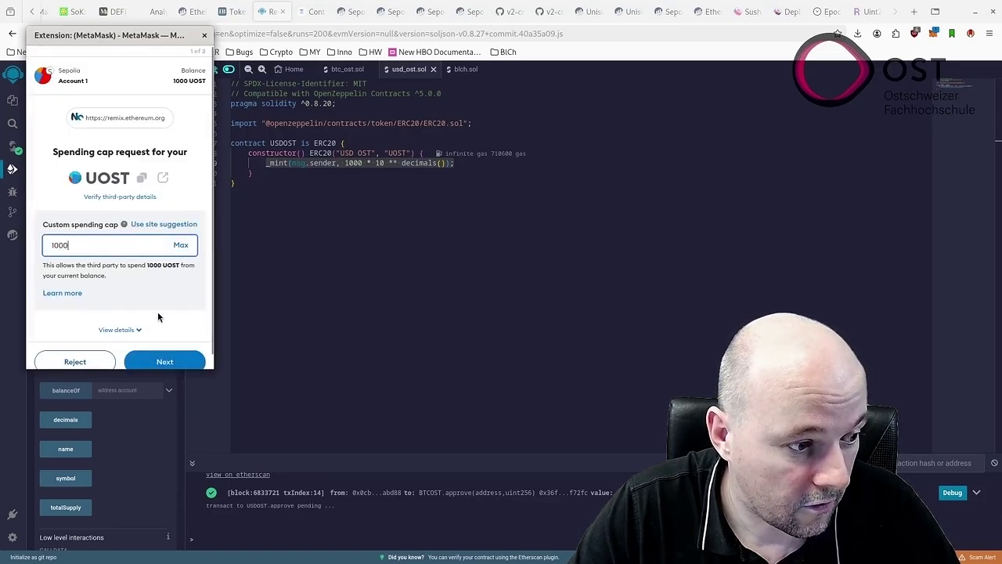
left_click(164, 349)
left_click(165, 349)
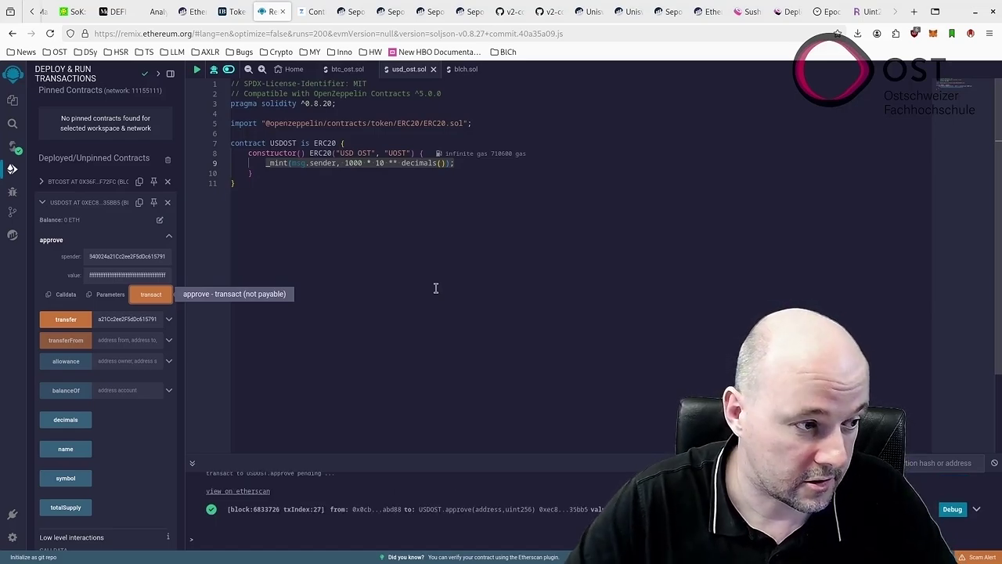
Expand the USDOST allowance query and enter the router address as spender.
double_click(138, 256)
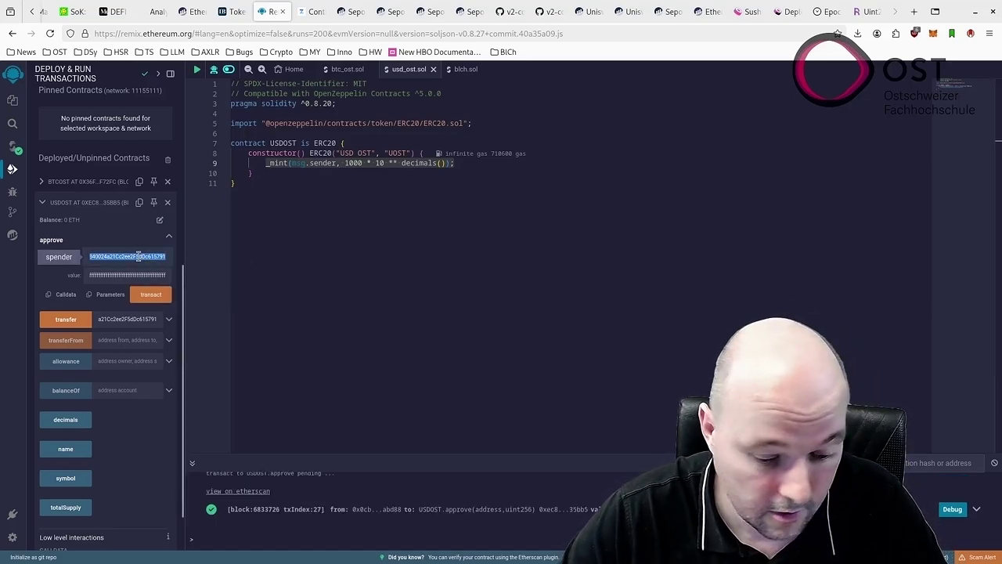
scroll(106, 440, "down", 1)
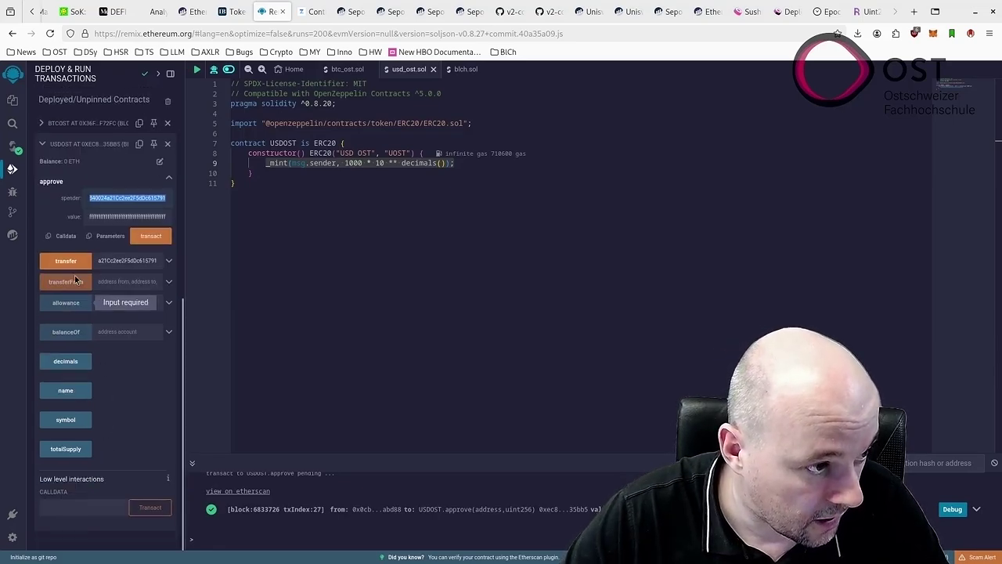
left_click(134, 303)
key("ctrl+v")
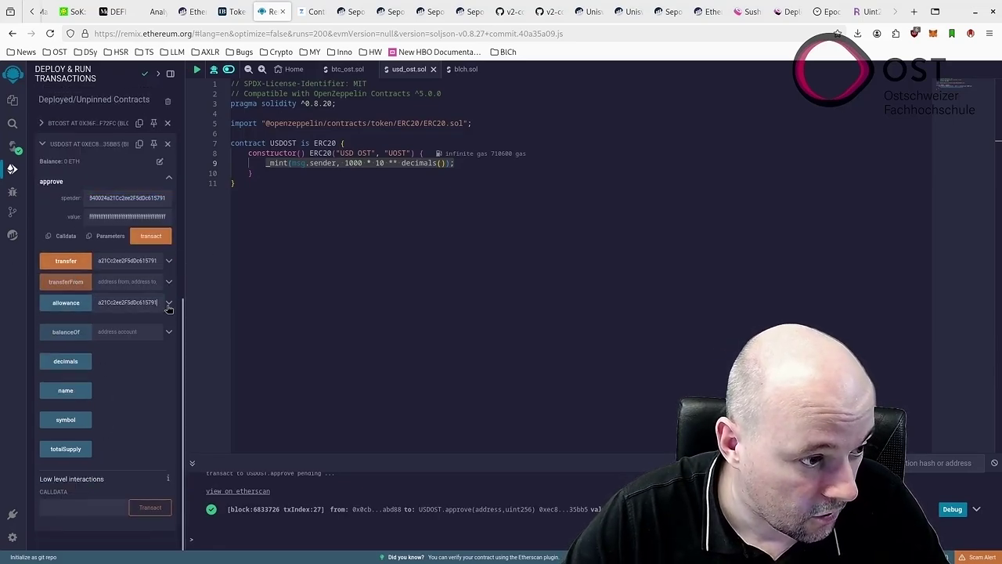
left_click(78, 308)
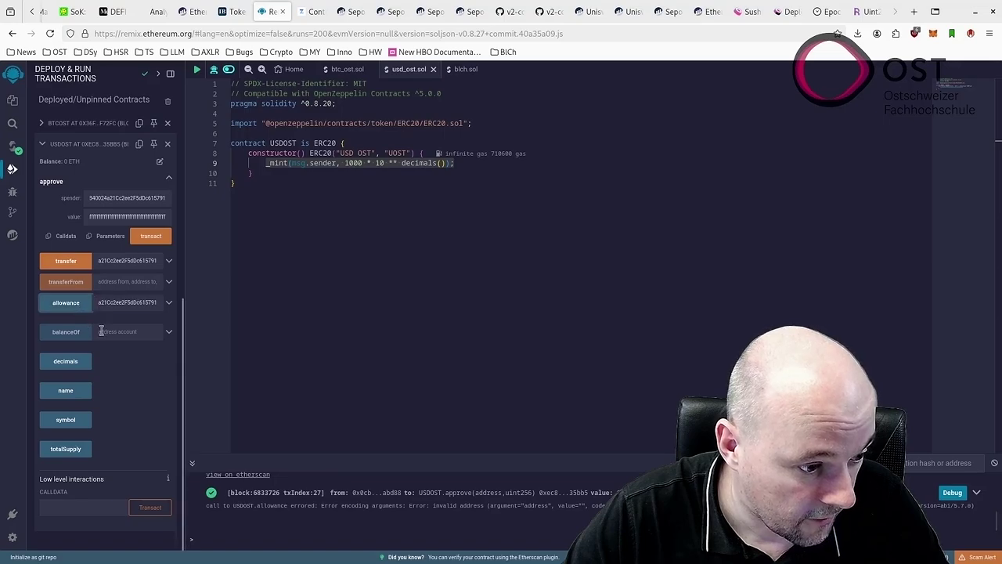
left_click(43, 309)
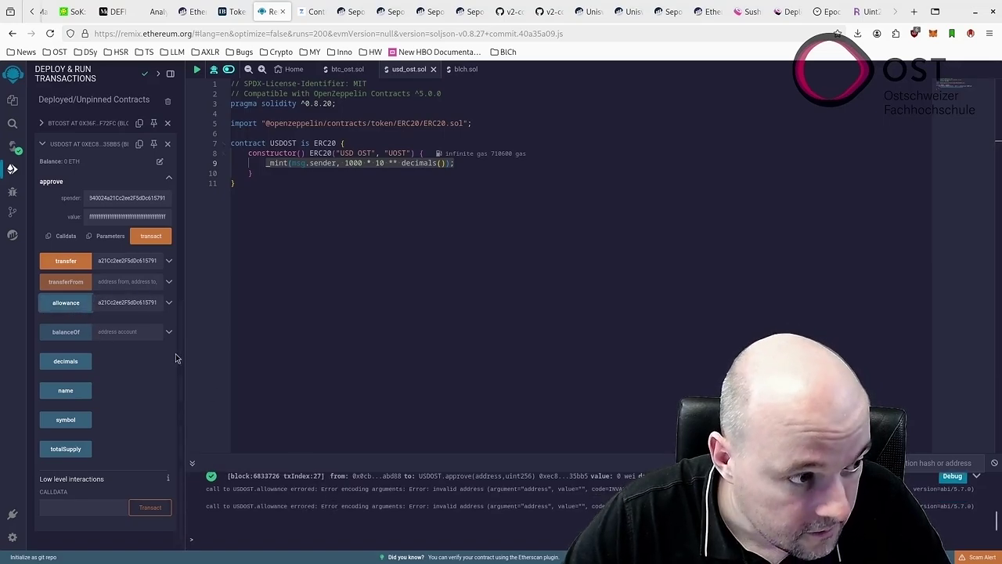
left_click(169, 305)
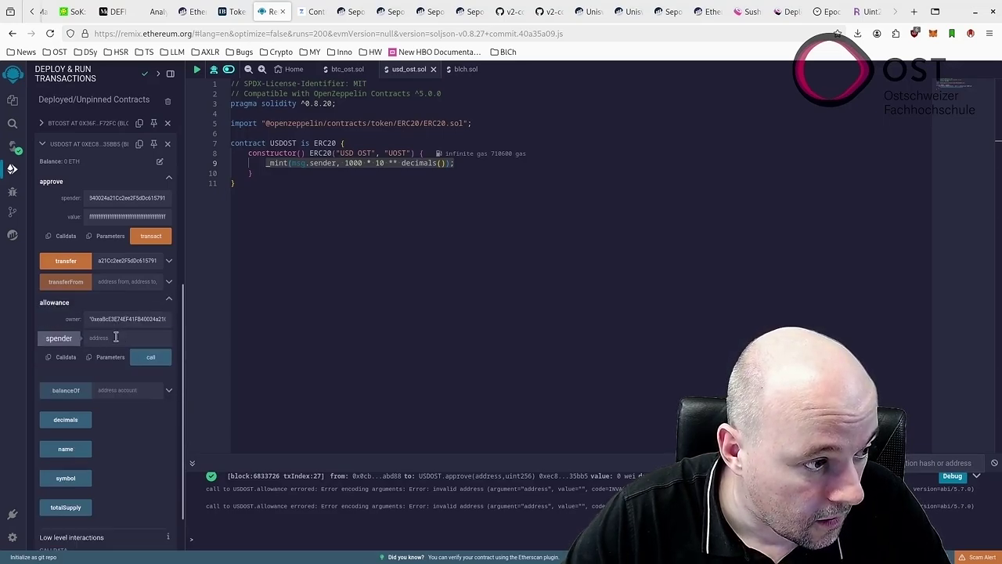
left_click(116, 337)
key("ctrl+v")
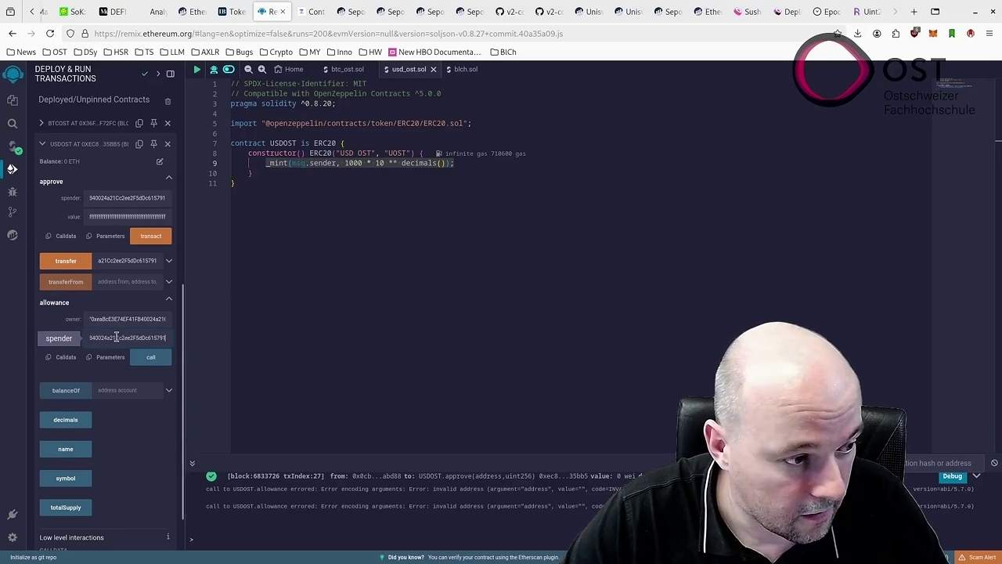
triple_click(138, 318)
key("BackSpace")
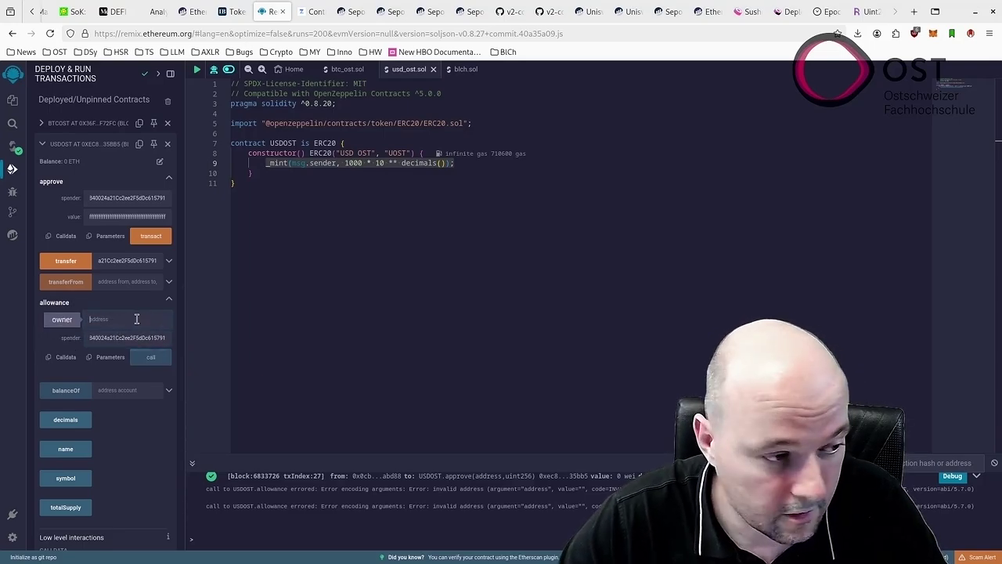
left_click(932, 34)
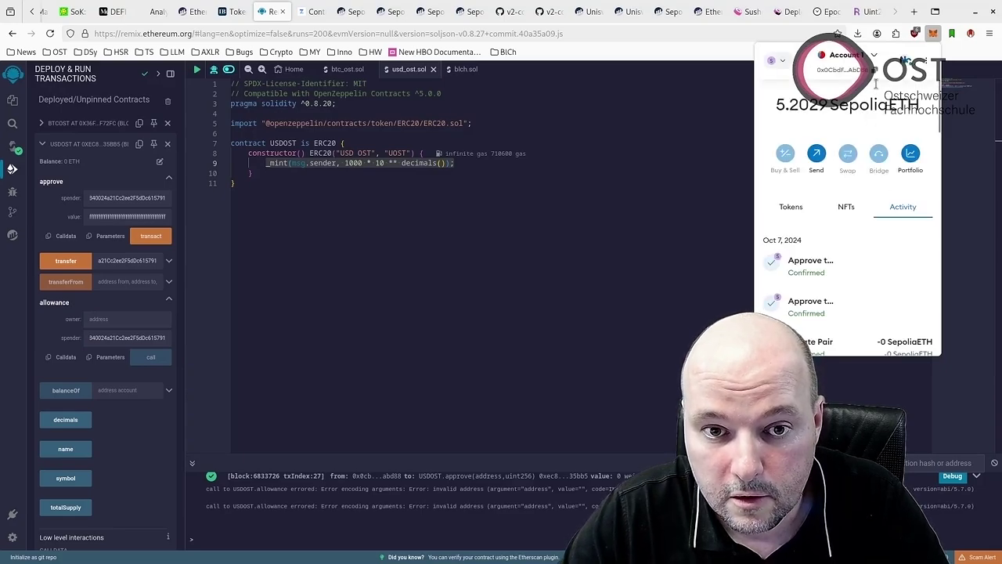
left_click(121, 316)
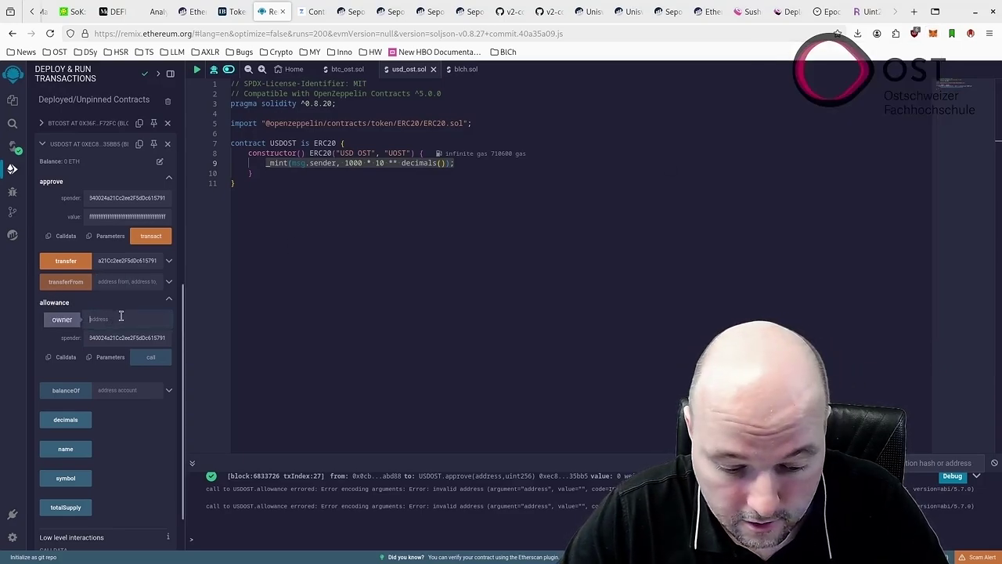
key("ctrl+v")
left_click(148, 357)
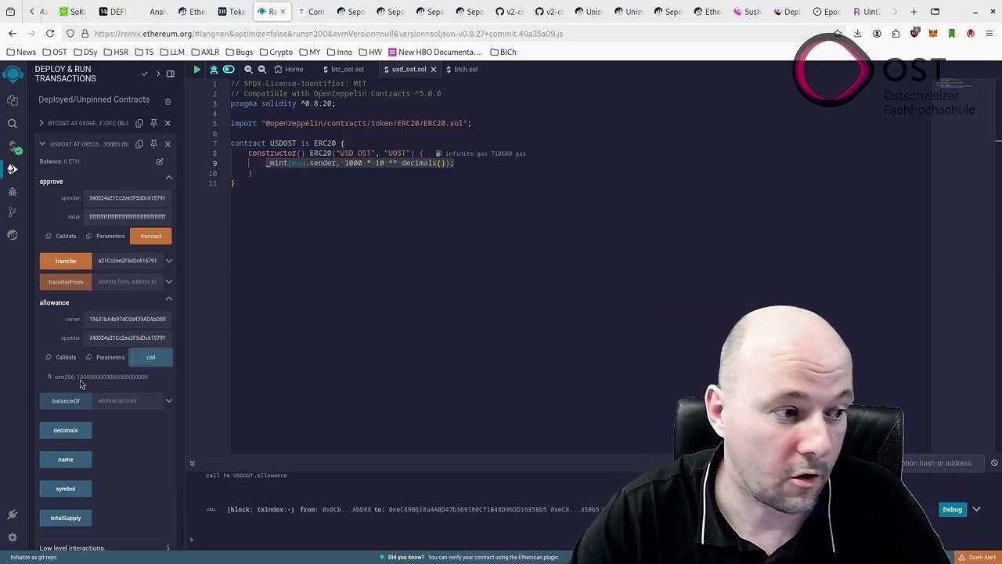
left_click(627, 13)
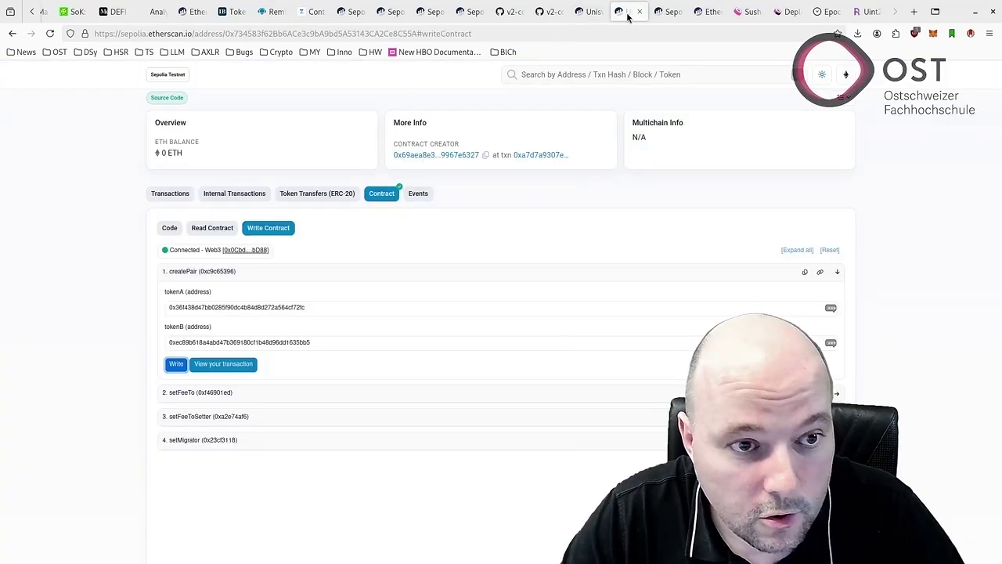
Submit the router's addLiquidity for 1 BTC OST and 20 USD OST, confirming in MetaMask.
left_click(588, 11)
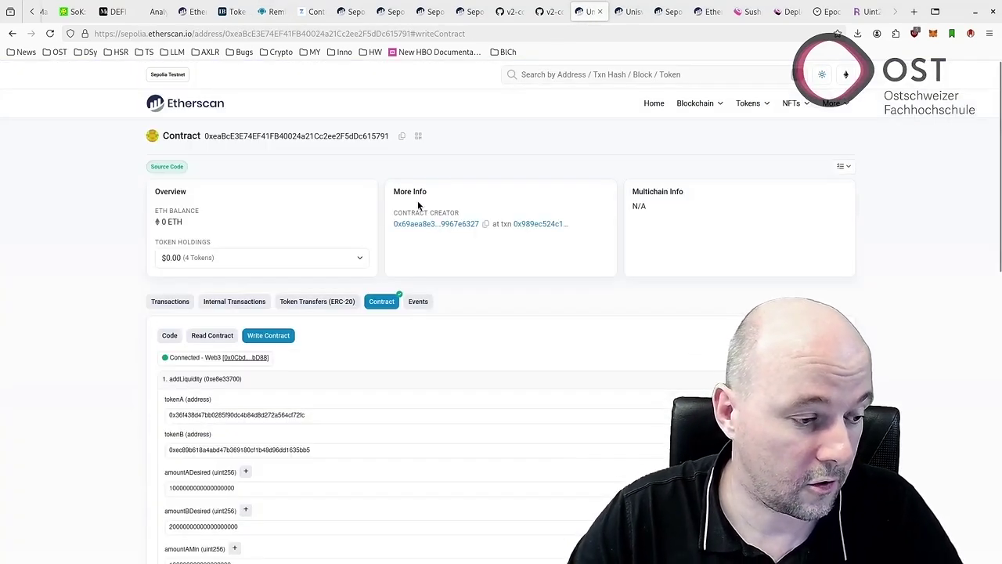
scroll(417, 200, "down", 3)
scroll(417, 206, "down", 1)
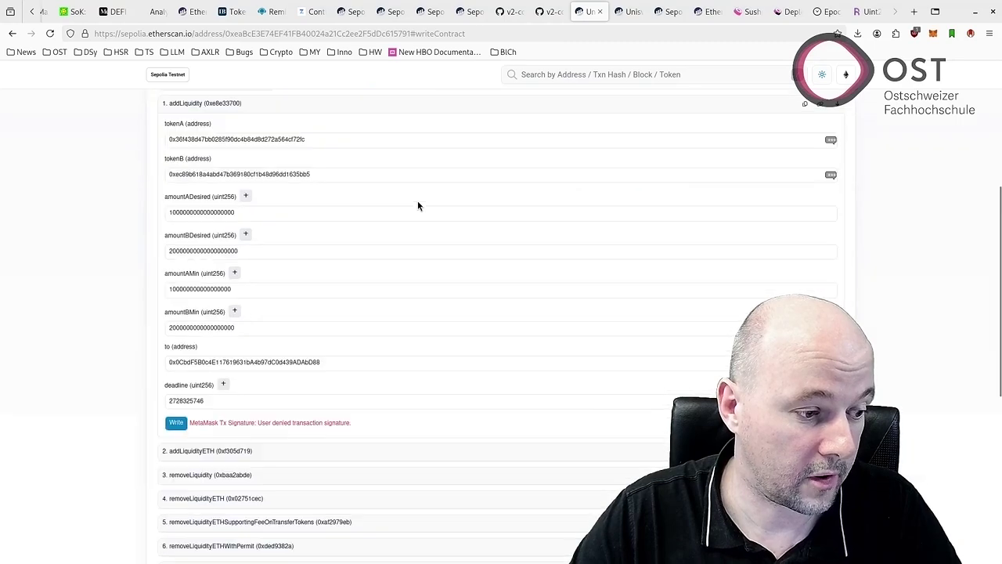
left_click(182, 423)
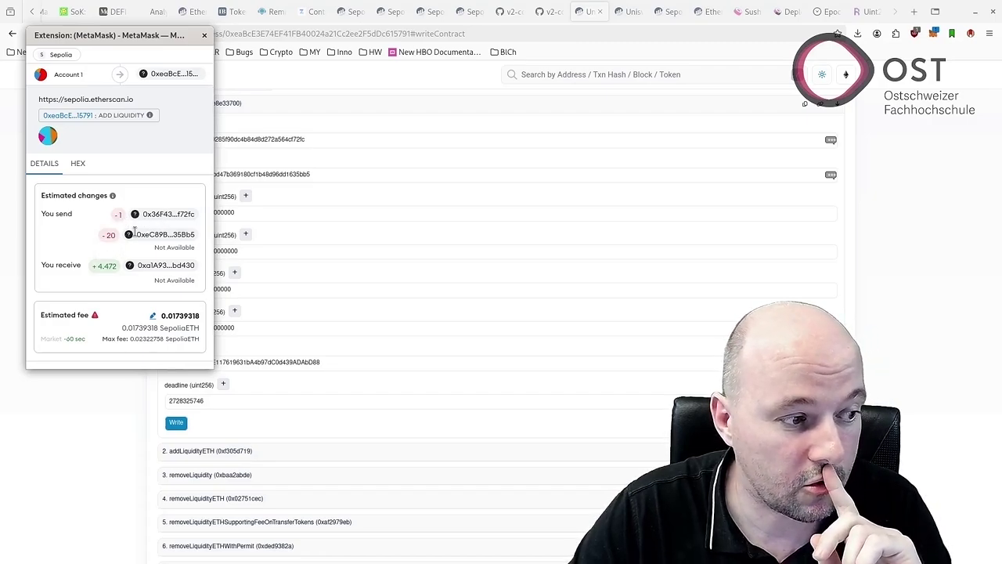
scroll(141, 235, "down", 1)
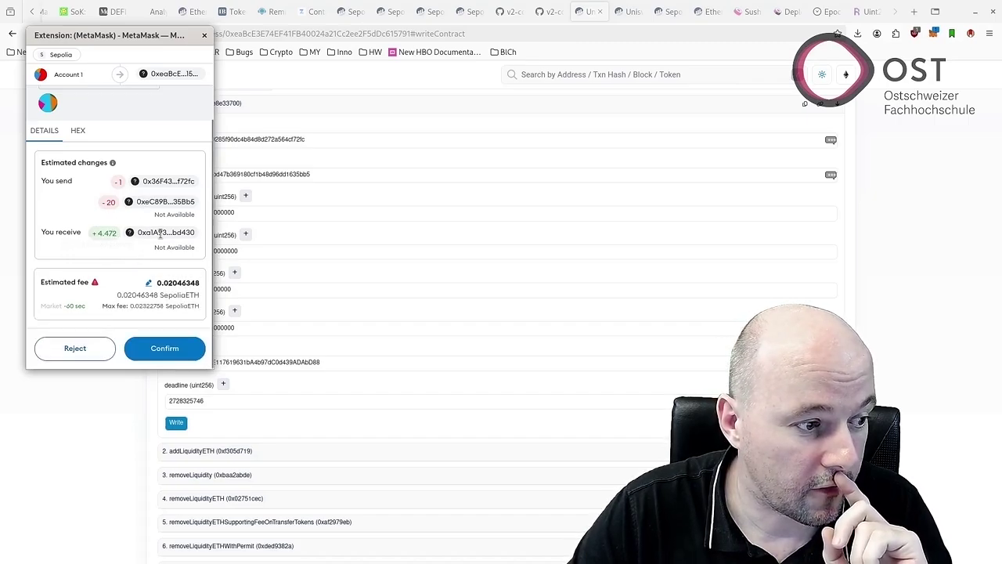
key("alt+Tab")
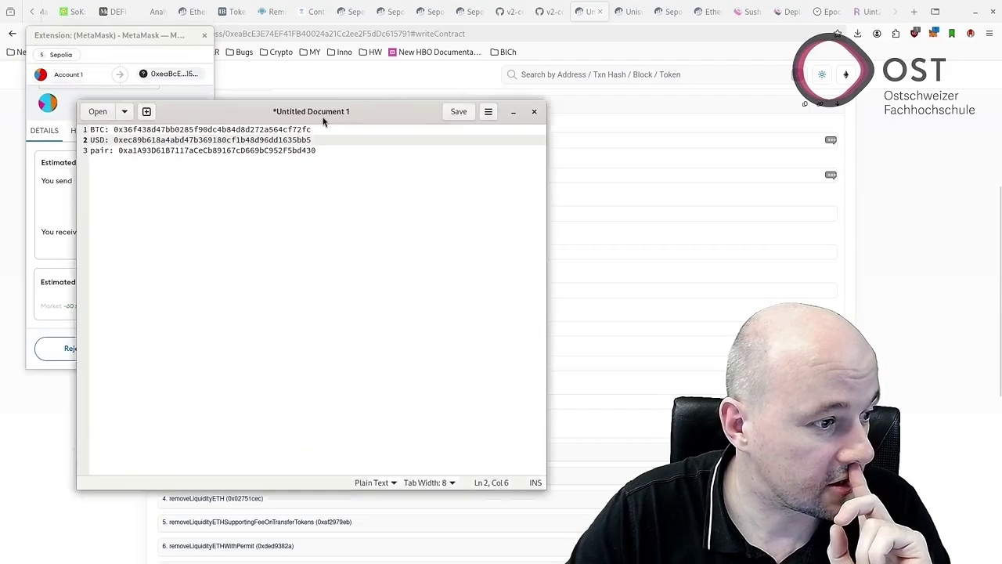
key("alt+Tab")
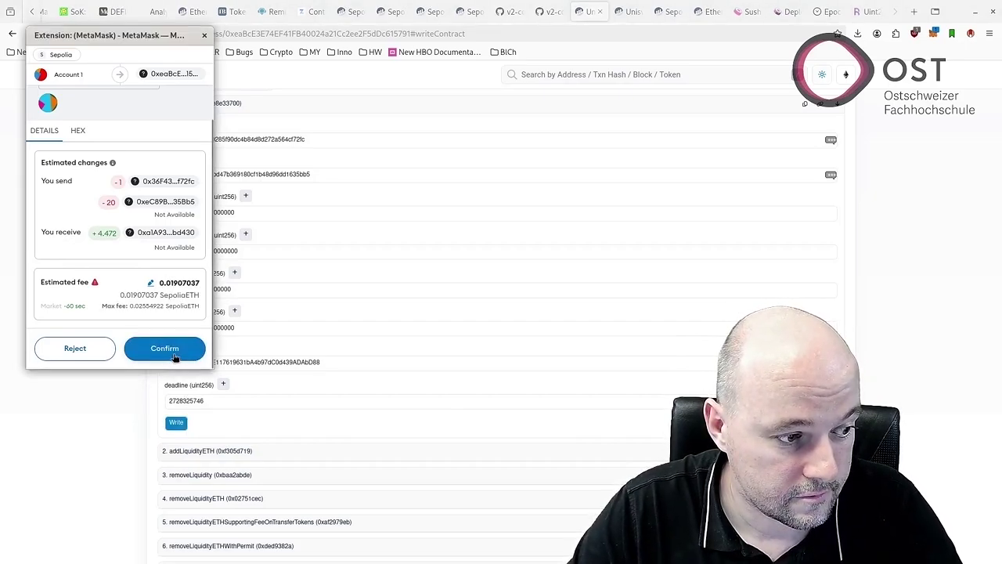
left_click(175, 349)
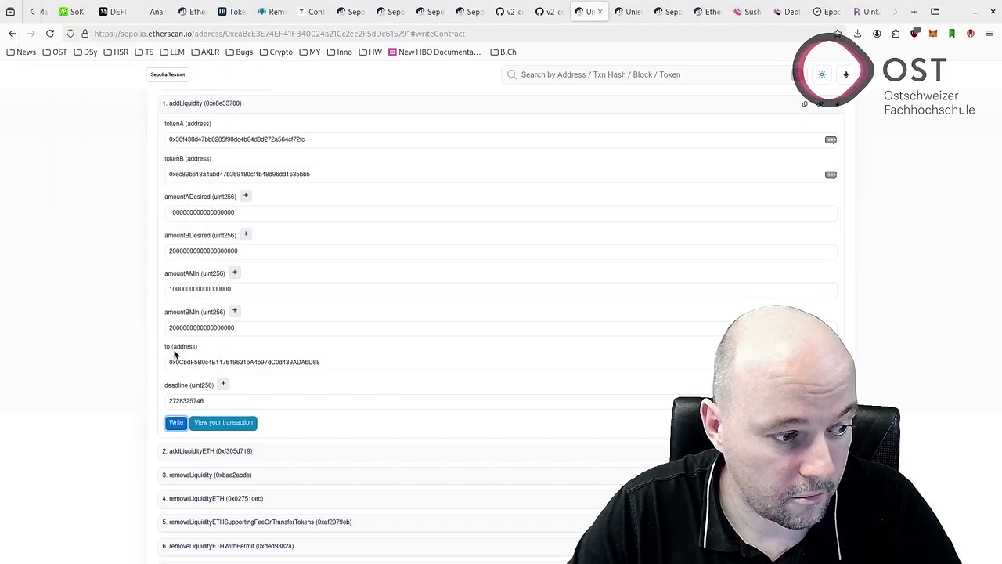
Open the Add Liquidity transaction on Etherscan and verify about 4.472 SLP minted in LP token transfers.
left_click(932, 33)
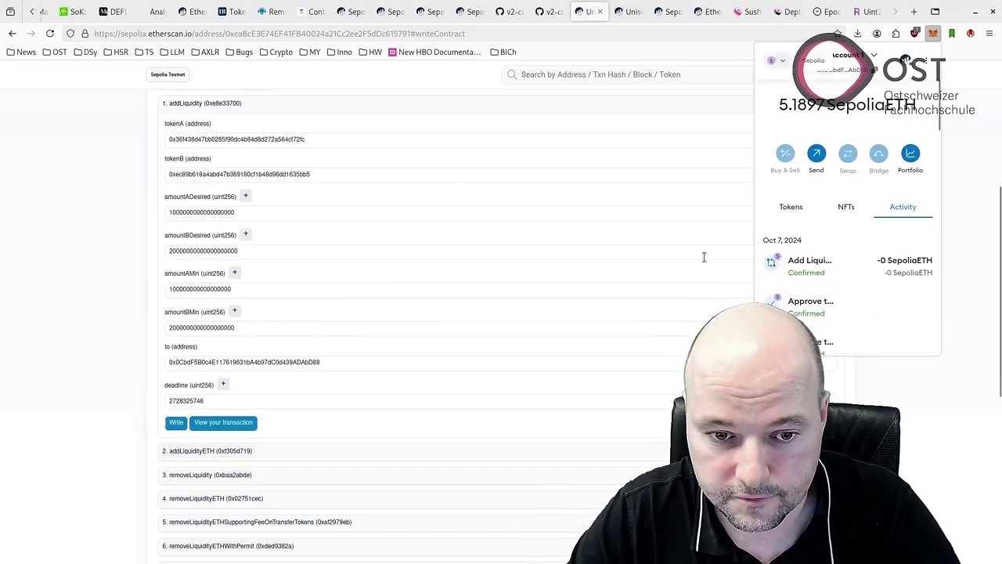
left_click(822, 267)
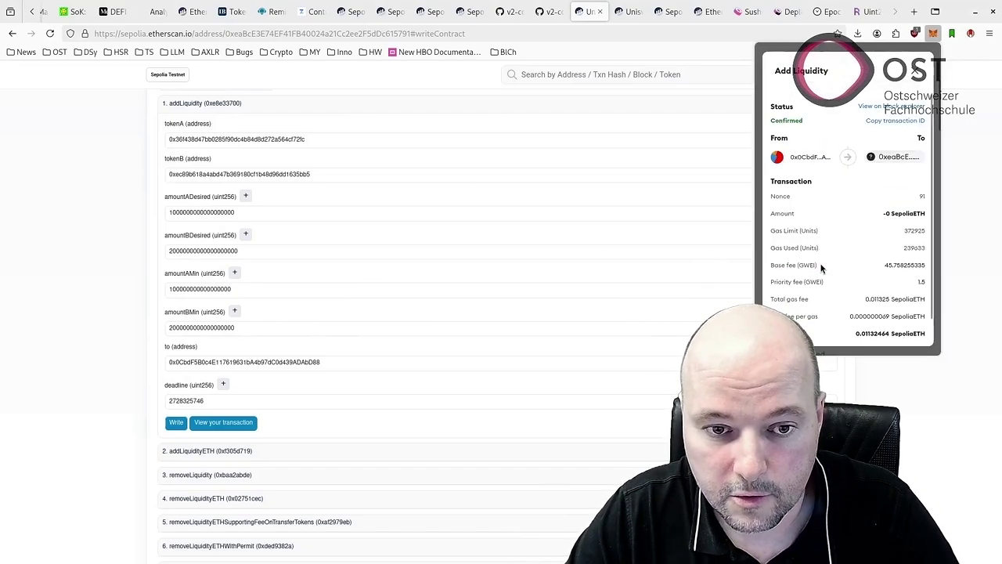
left_click(894, 107)
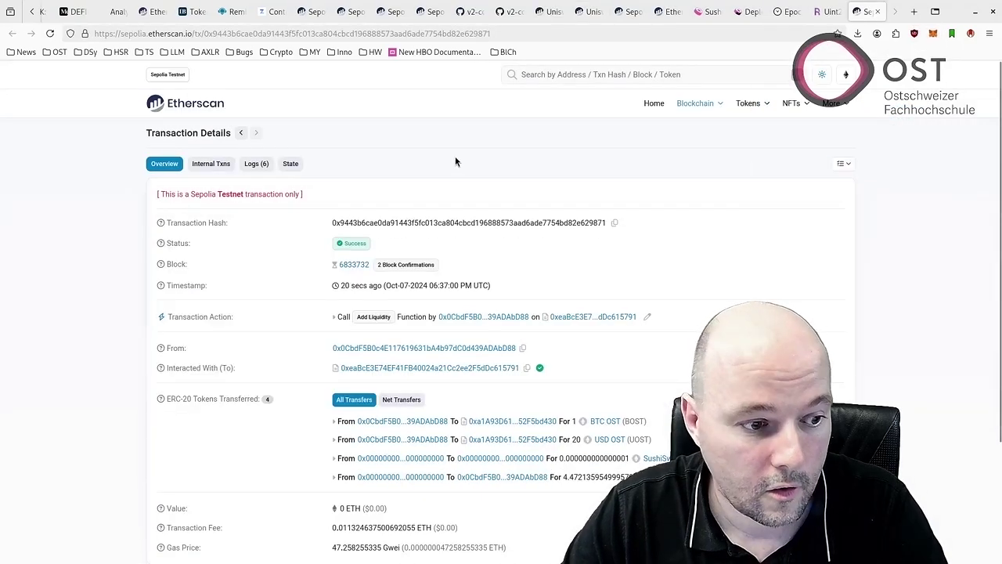
scroll(456, 161, "down", 1)
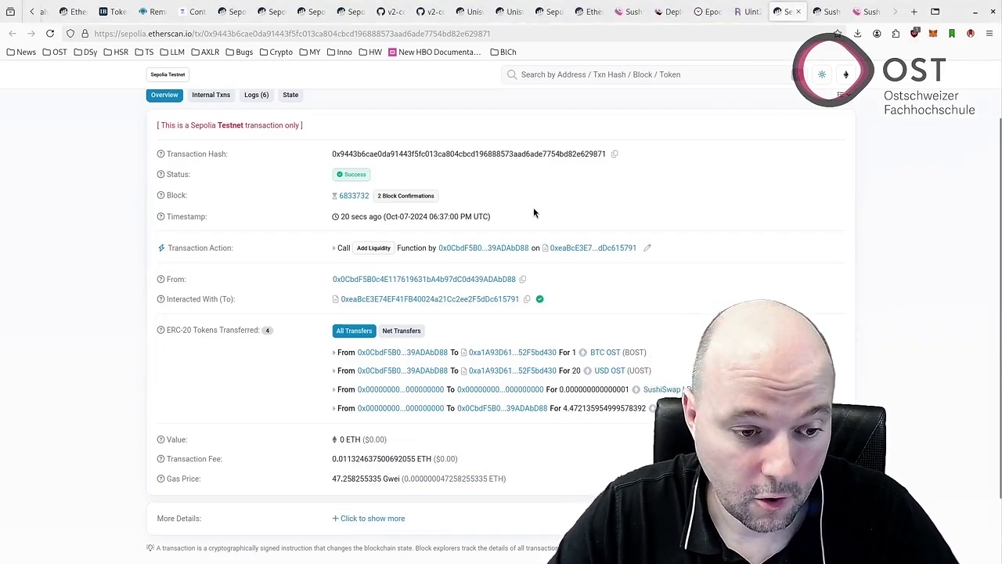
left_click(822, 14)
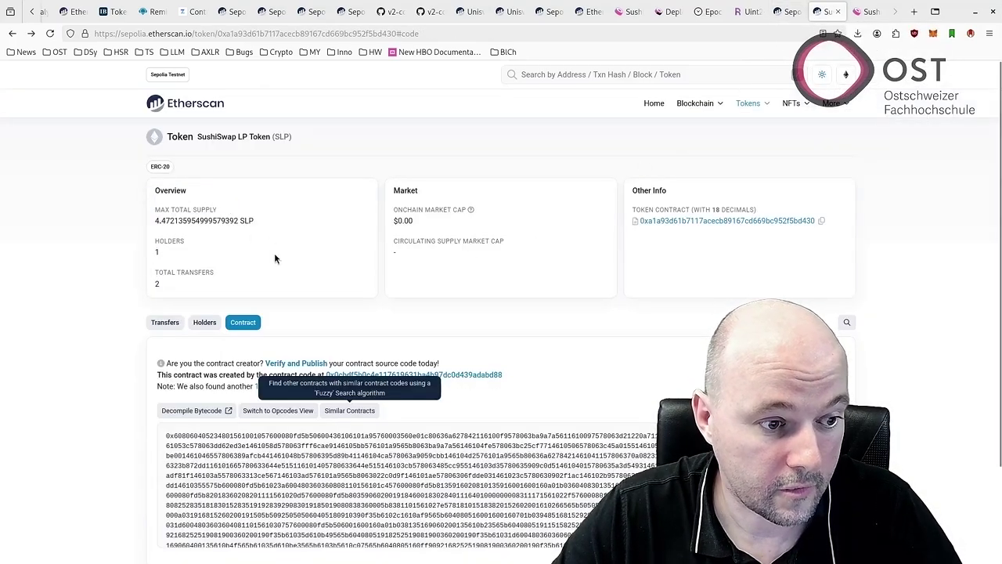
left_click(165, 322)
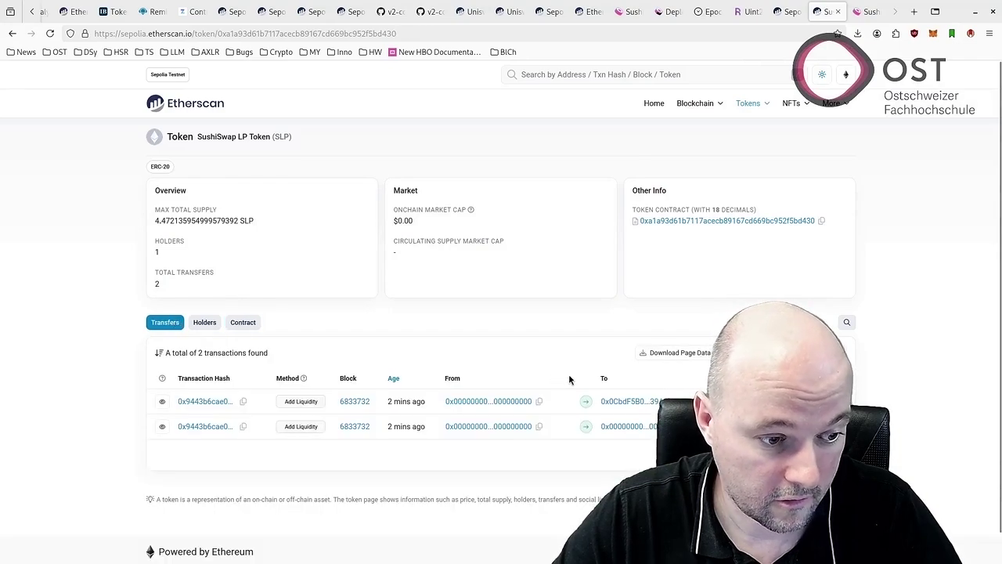
left_click(789, 12)
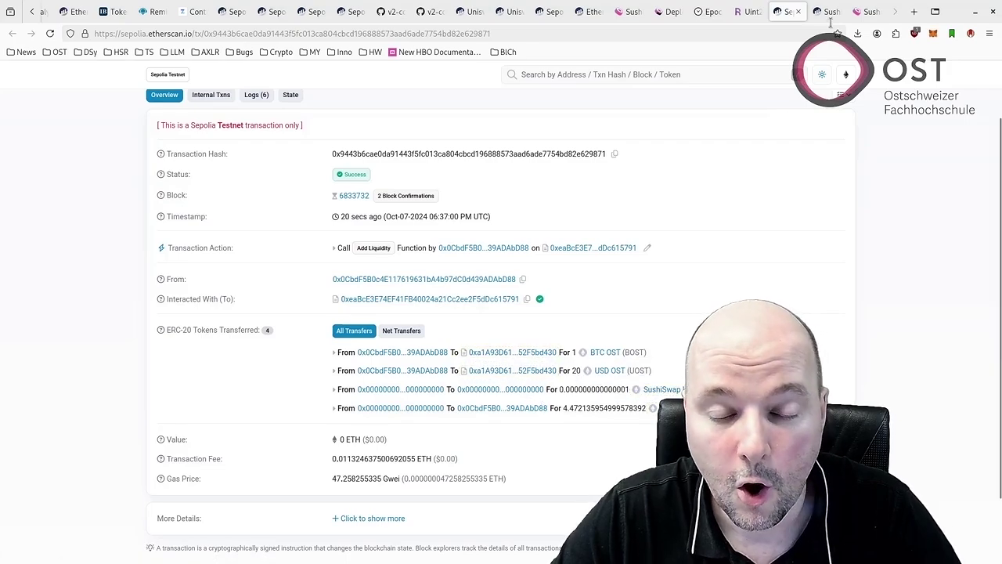
left_click(866, 14)
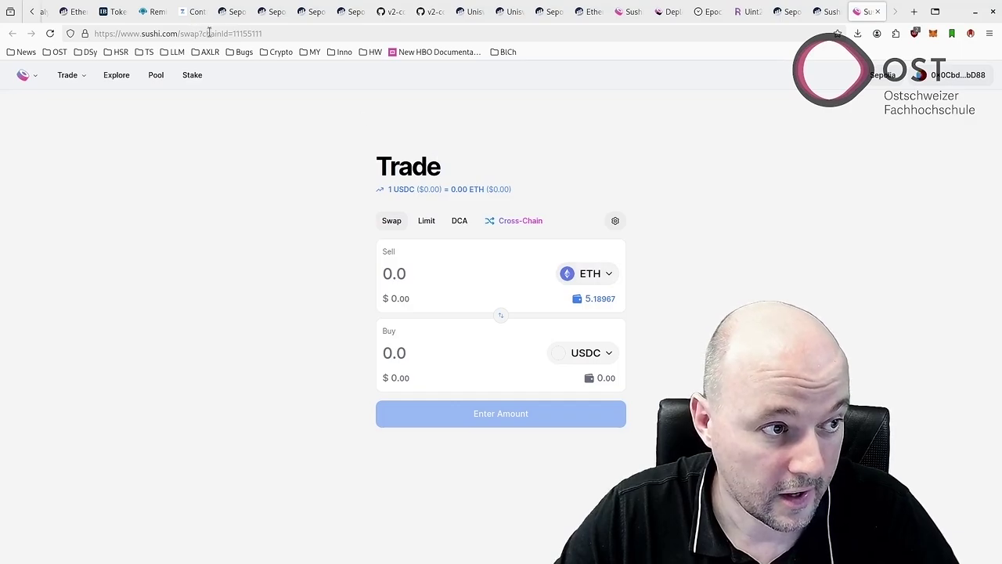
Import the BTC OST token by address as the SushiSwap sell token.
left_click_drag(232, 34, 260, 33)
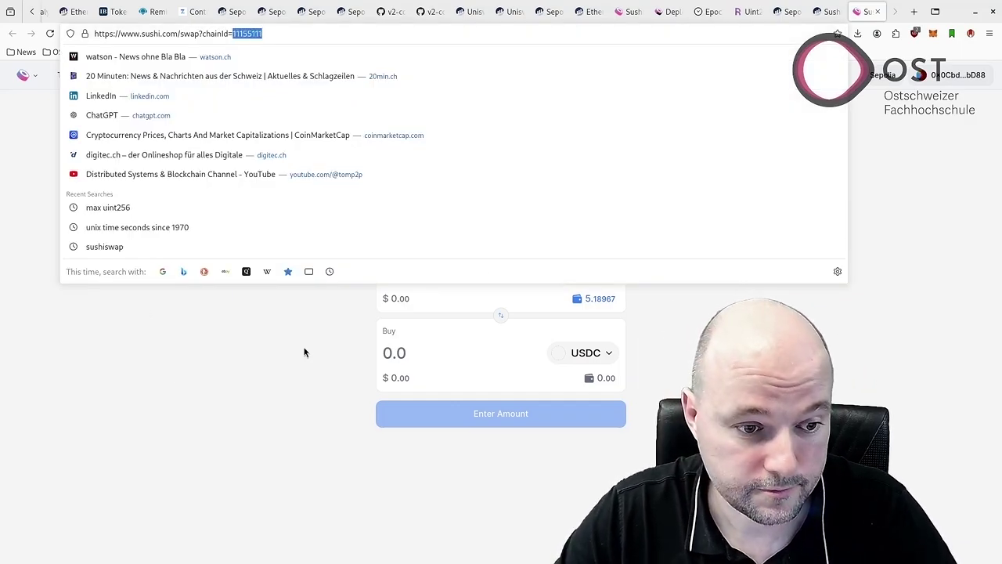
left_click(576, 286)
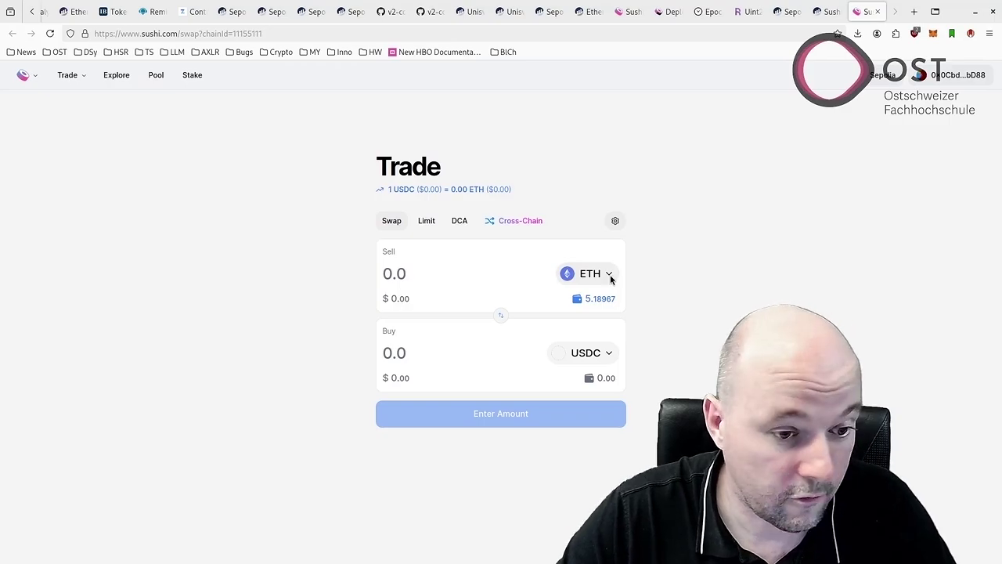
left_click(610, 275)
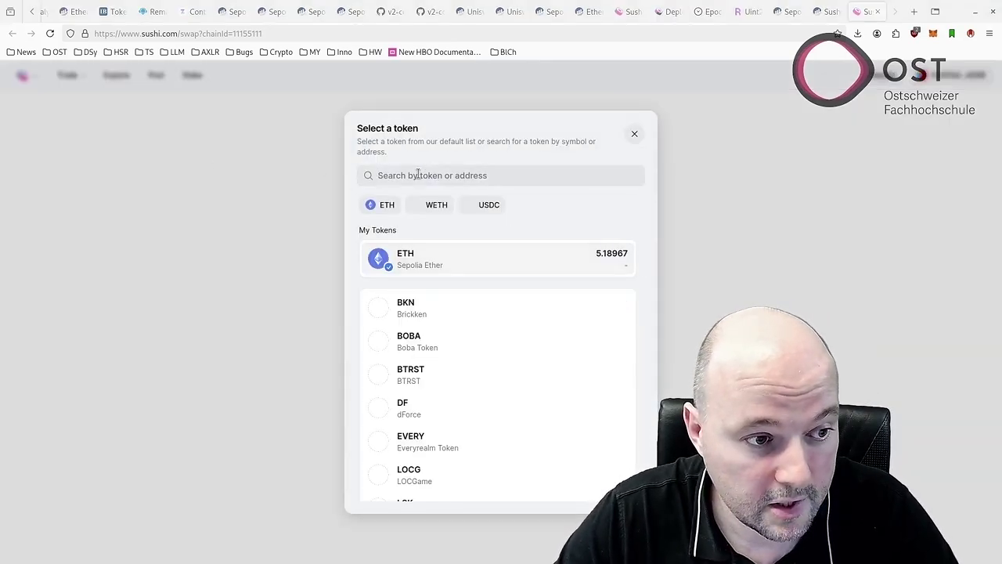
key("ctrl+v")
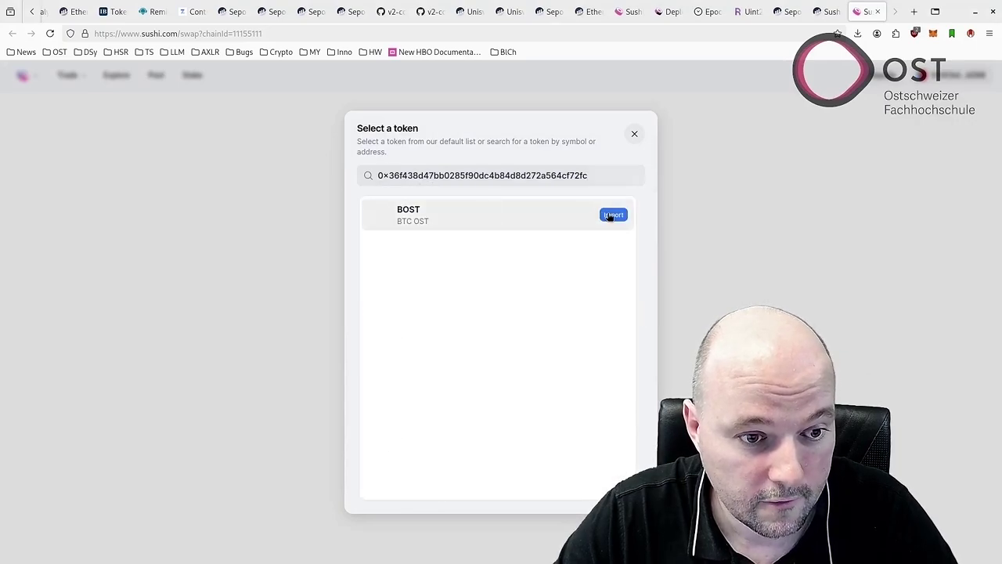
left_click(611, 215)
left_click(500, 383)
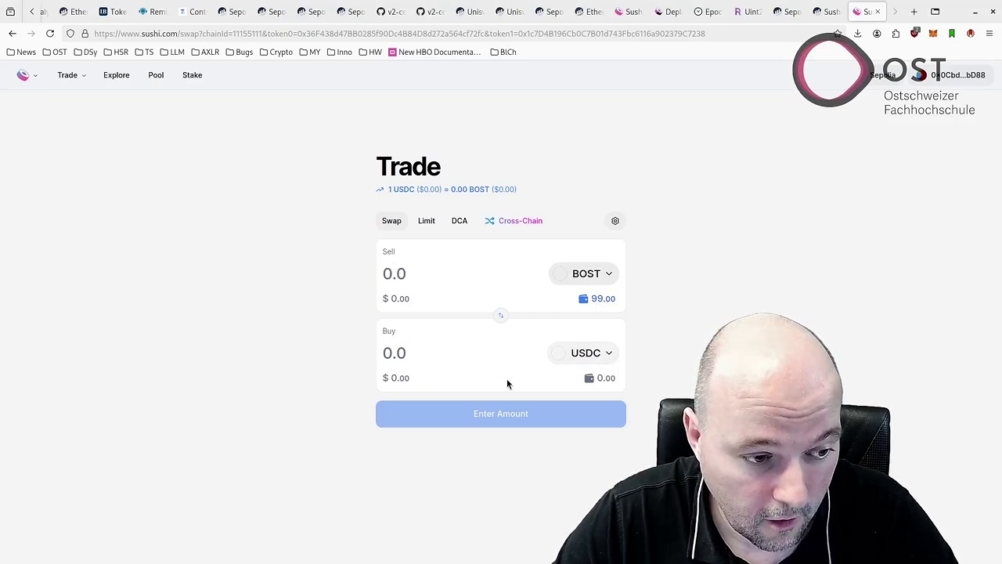
Import USD OST by address as the buy token and enter a sell amount of 1.
left_click(603, 362)
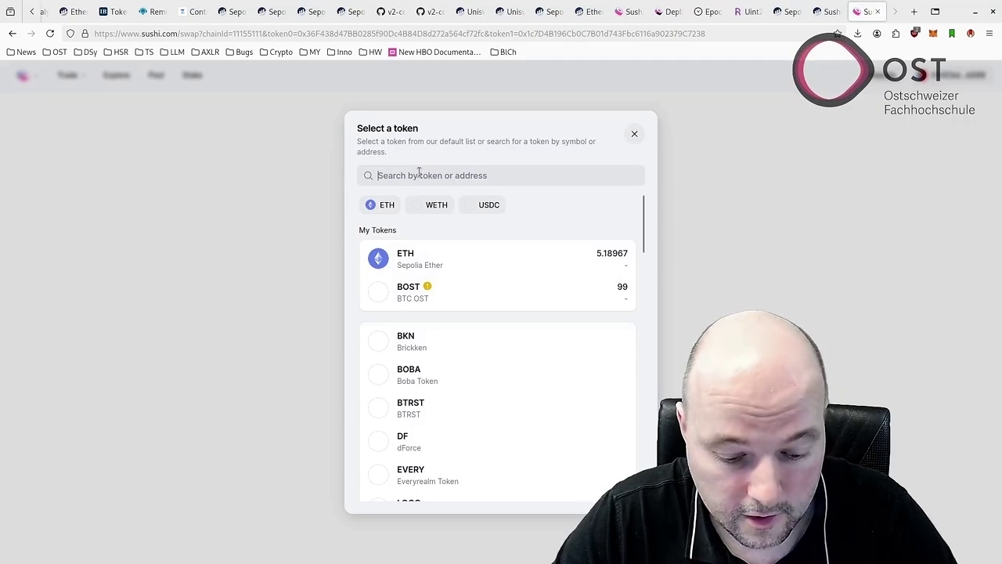
key("ctrl+v")
left_click(612, 215)
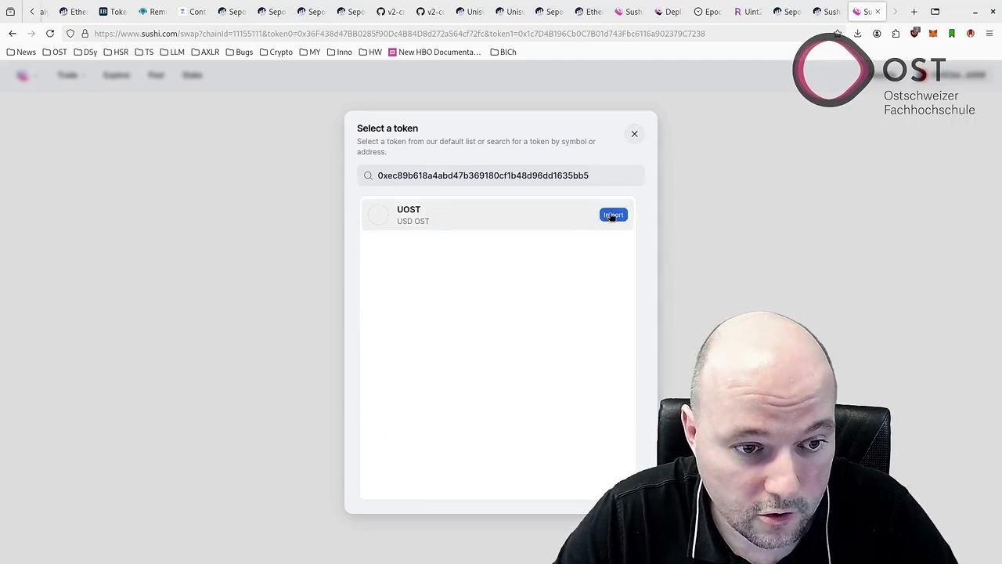
left_click(508, 395)
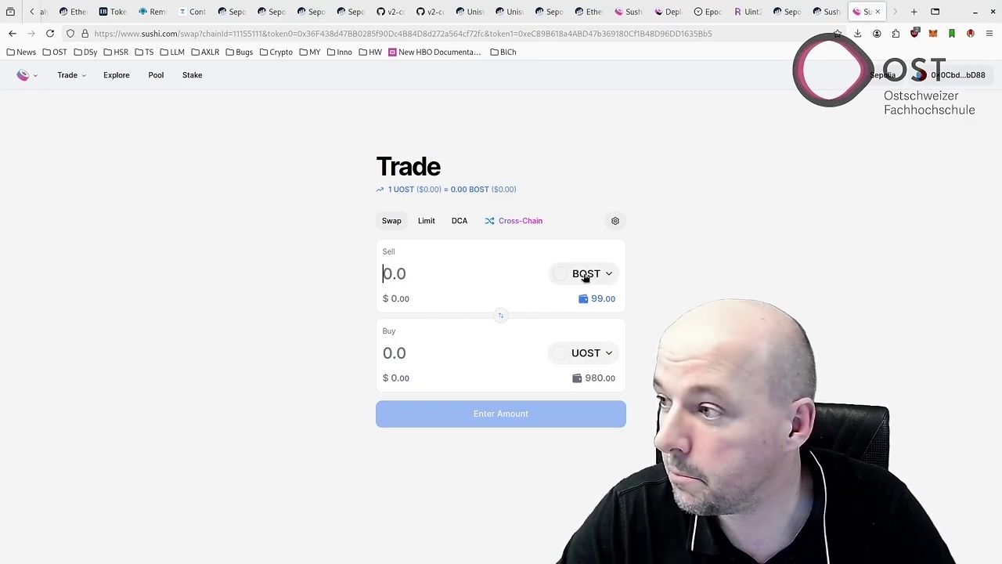
type("1")
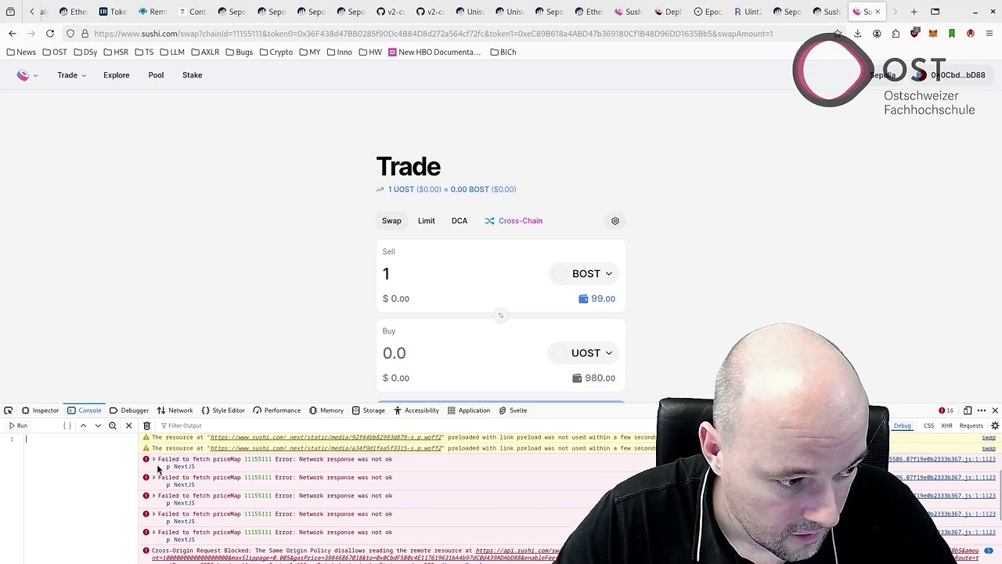
Inspect the priceMap console error and reopen developer tools on network requests.
left_click(154, 460)
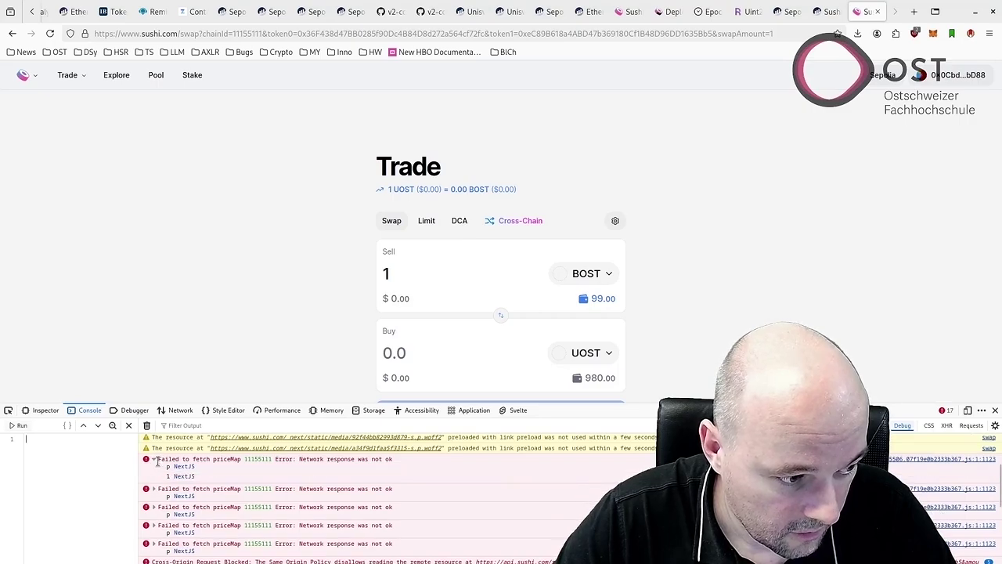
left_click(155, 460)
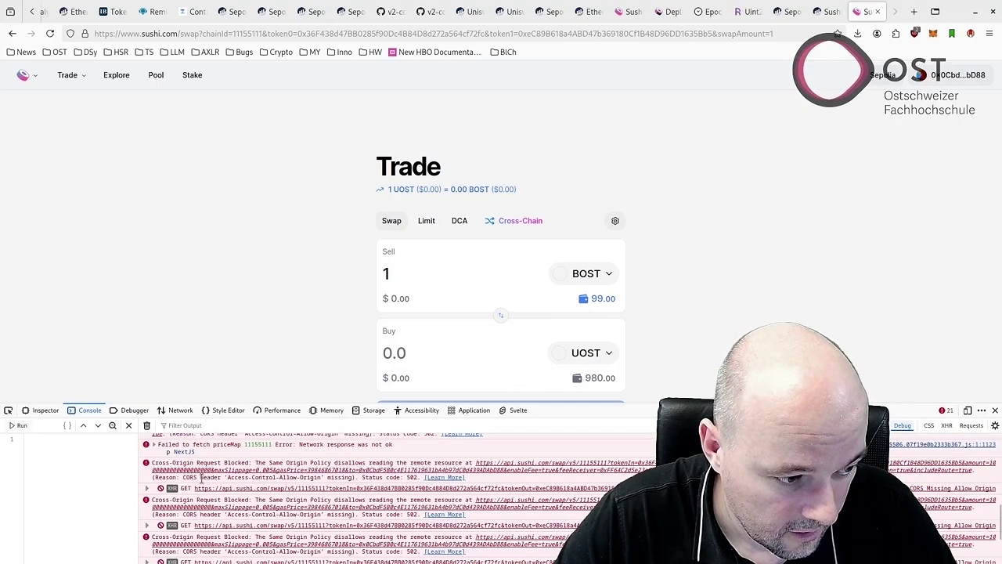
key("F12")
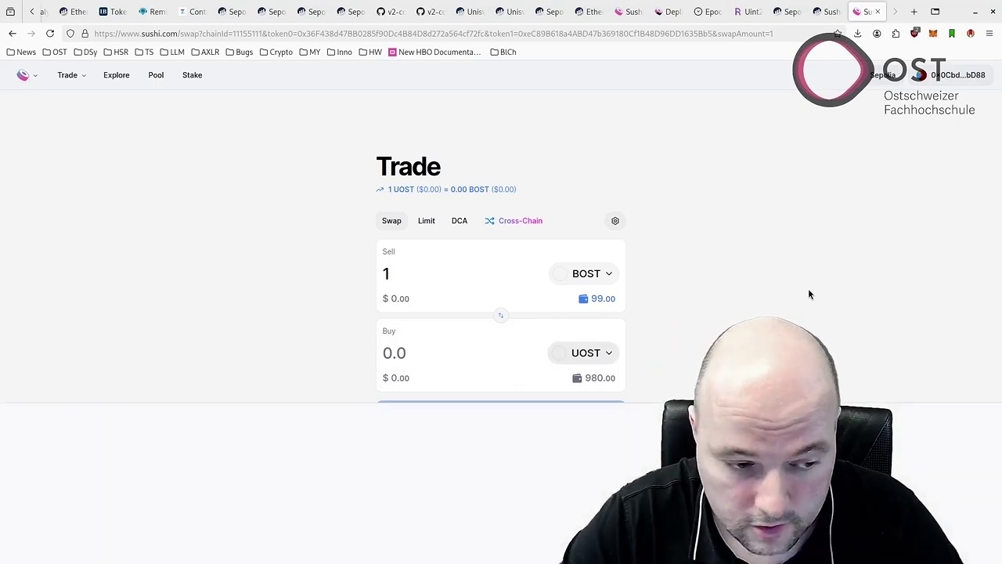
key("ctrl+shift+e")
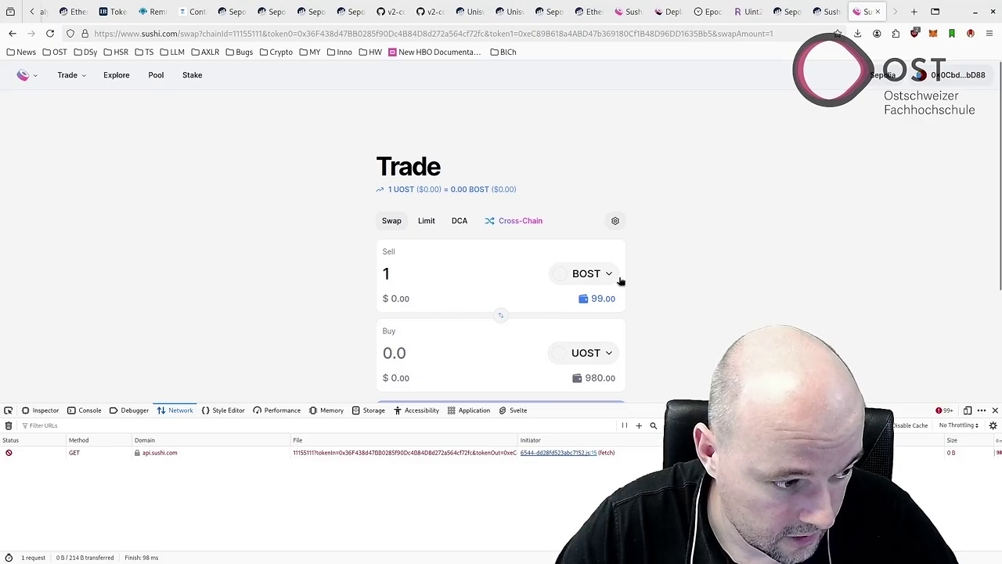
Examine the failing api.sushi.com quote requests and their responses, then close the swap tab.
scroll(647, 277, "down", 3)
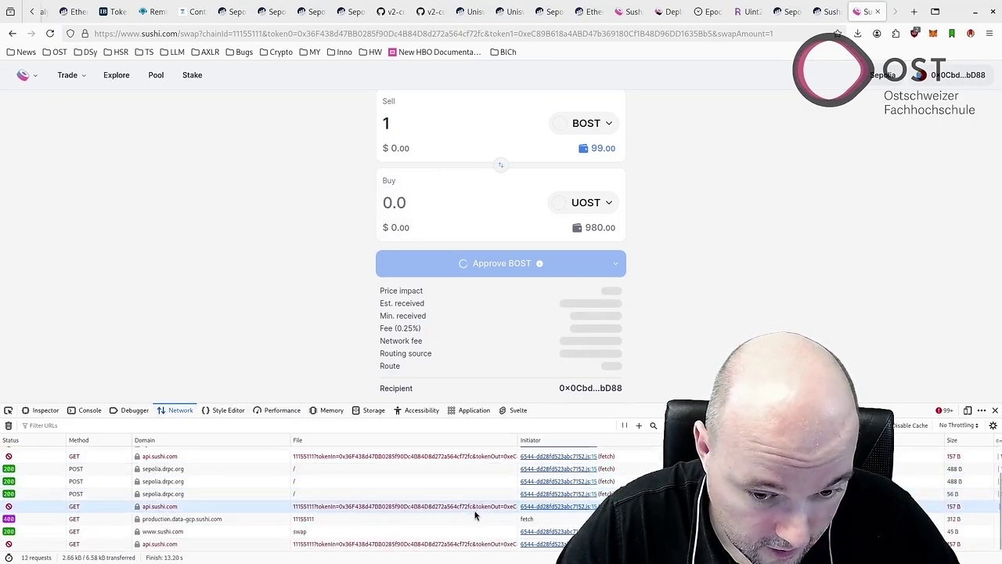
left_click(407, 506)
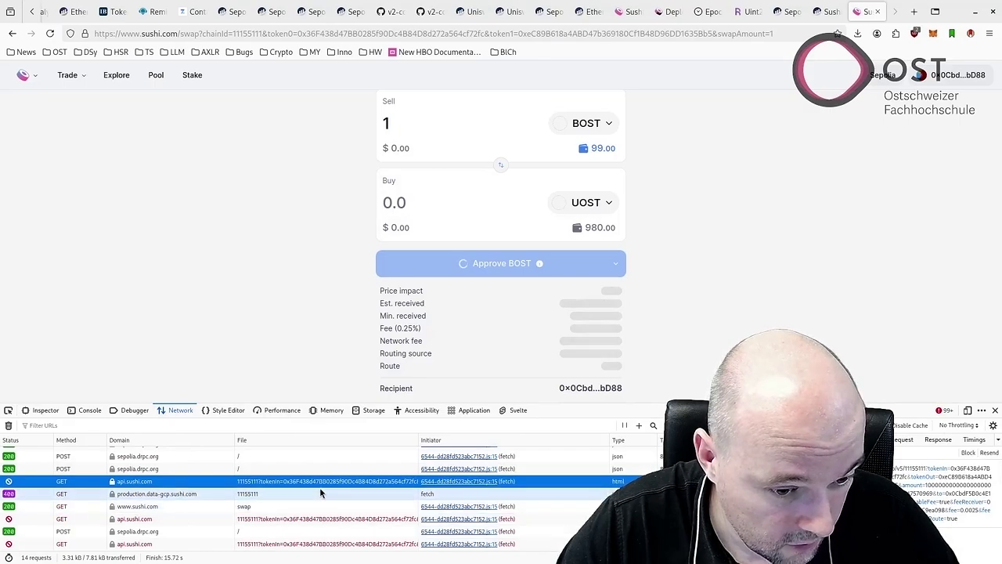
left_click(320, 492)
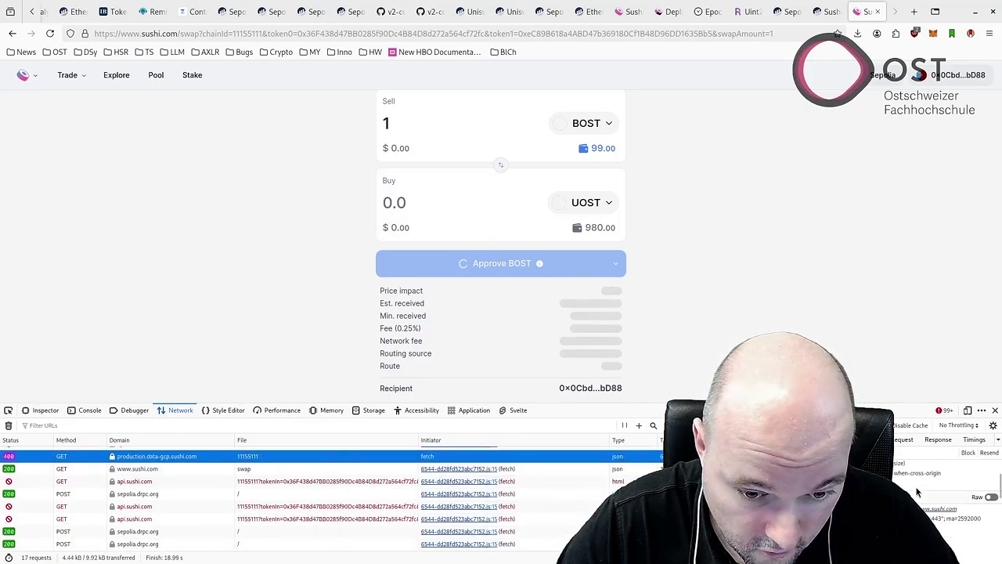
scroll(916, 491, "down", 1)
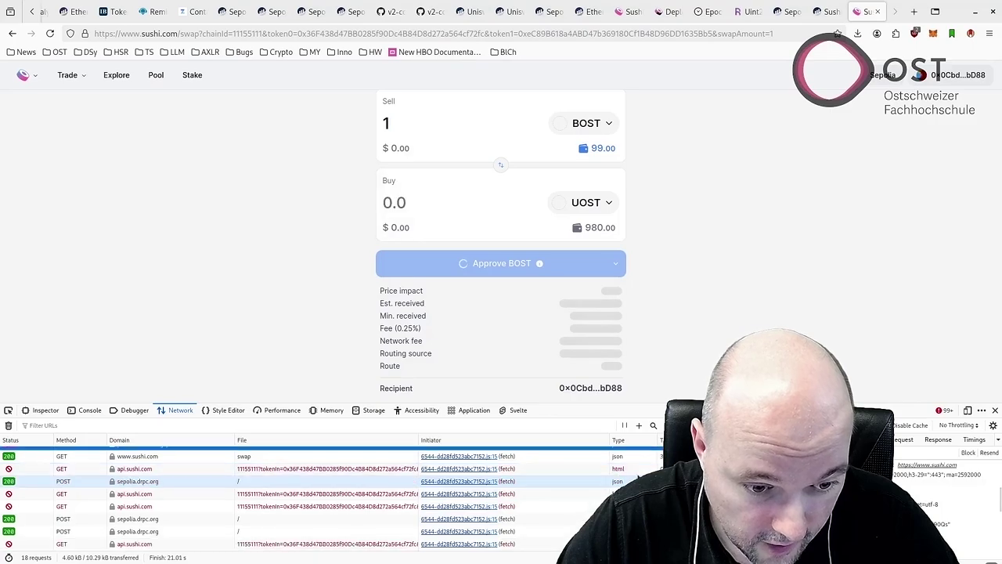
left_click(637, 468)
left_click(937, 439)
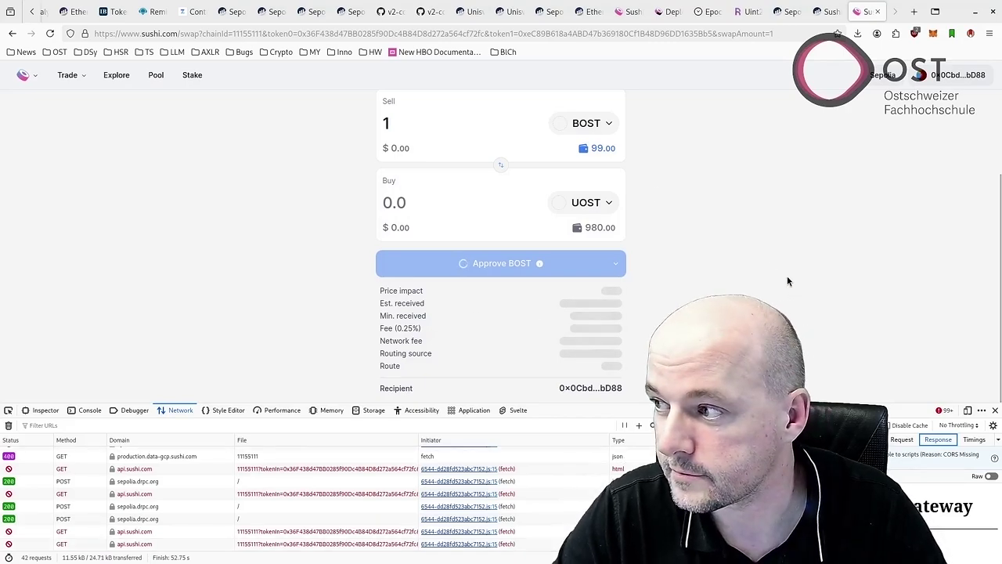
key("ctrl+w")
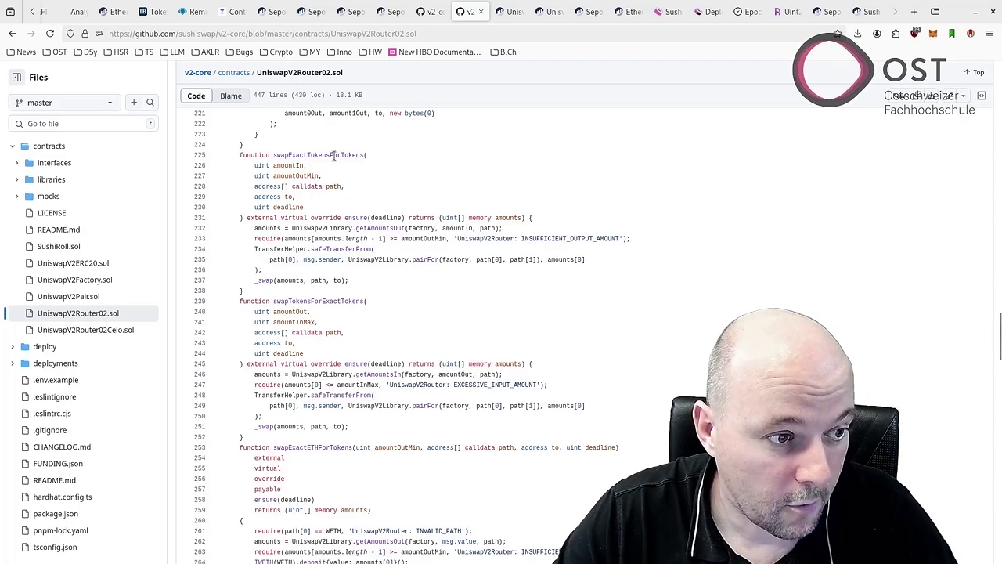
Show the router's Write Contract functions and expand 14. swapExactTokensForTokens.
left_click(505, 11)
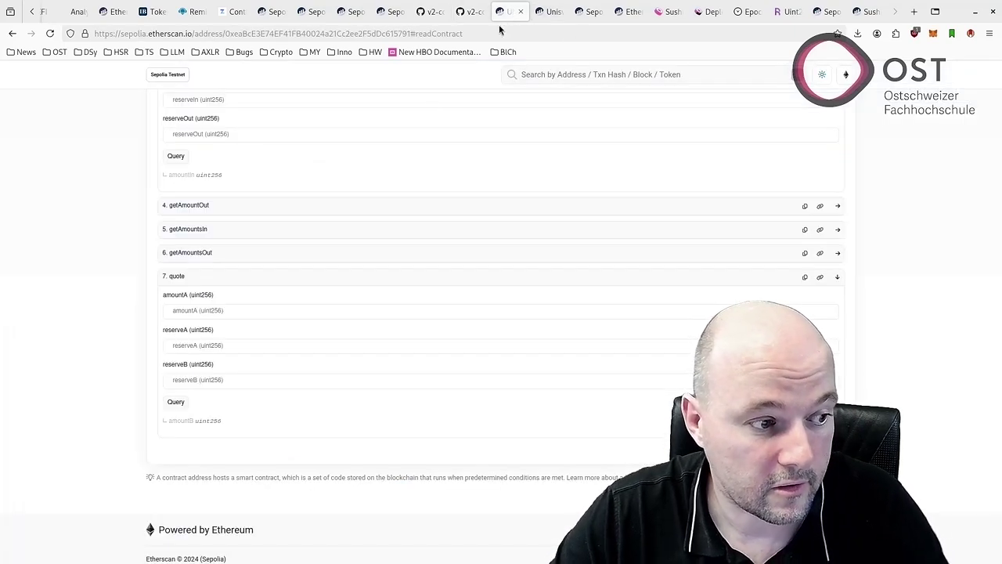
scroll(294, 247, "up", 3)
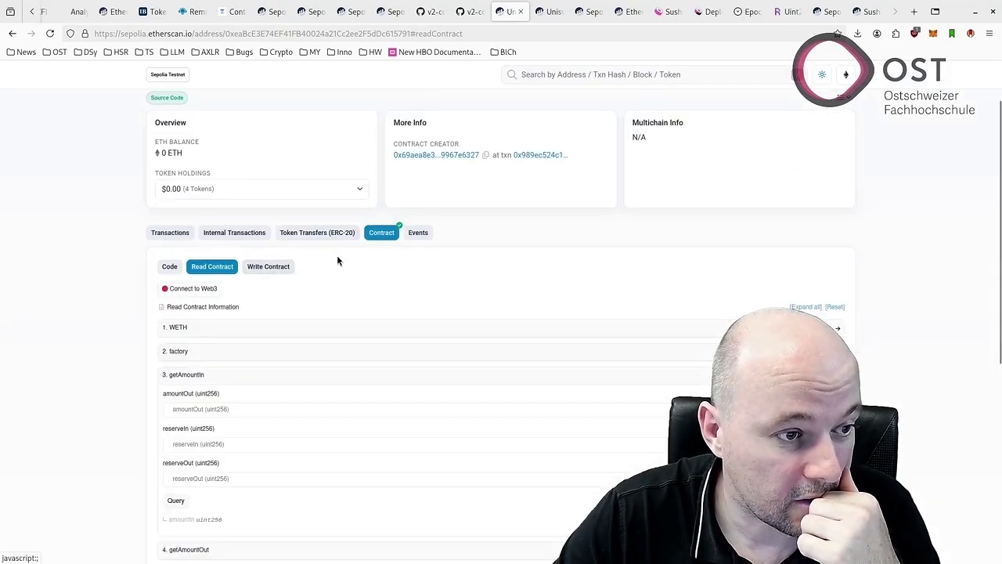
scroll(338, 259, "down", 3)
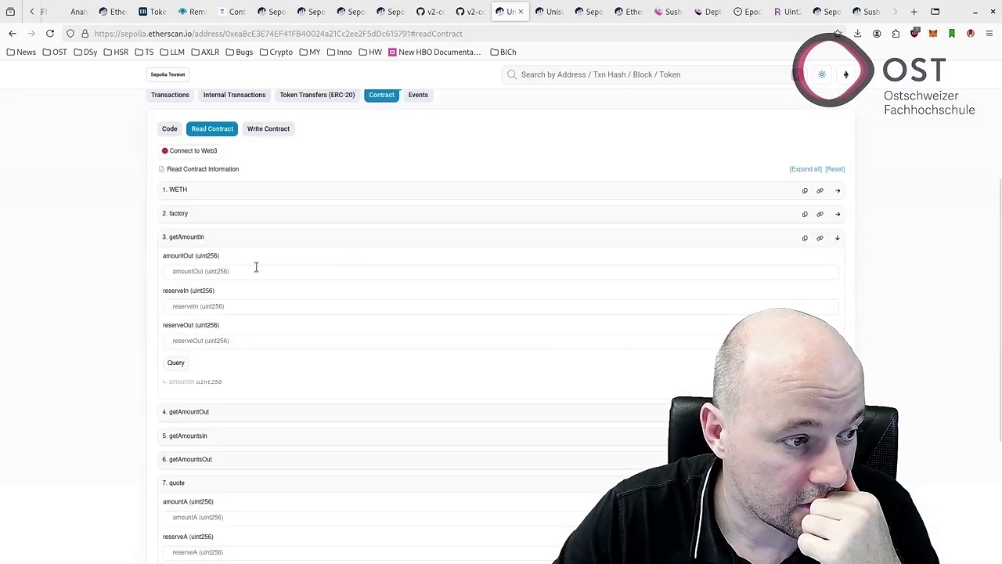
scroll(249, 269, "down", 1)
scroll(244, 262, "down", 1)
scroll(243, 263, "up", 5)
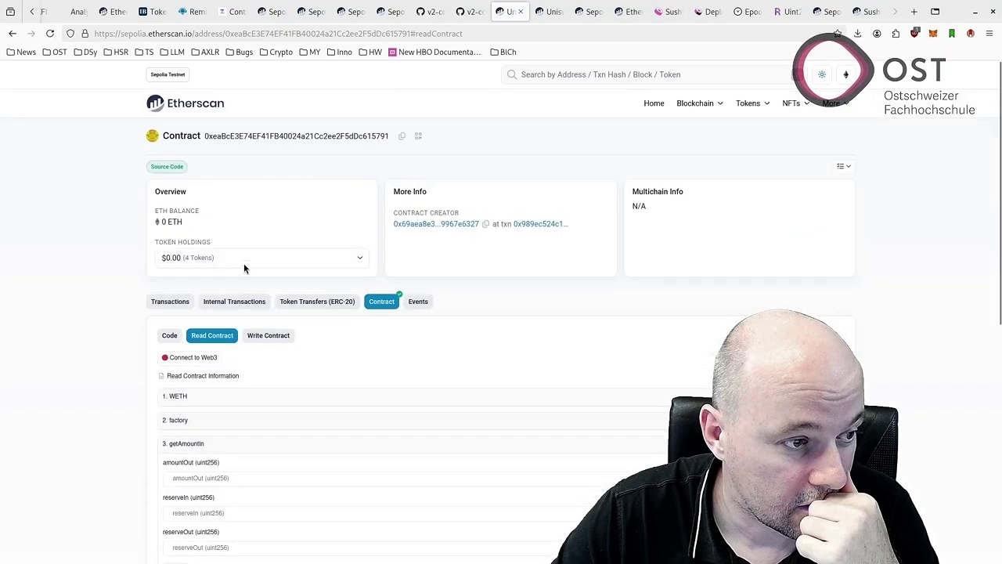
left_click(268, 335)
scroll(269, 333, "down", 4)
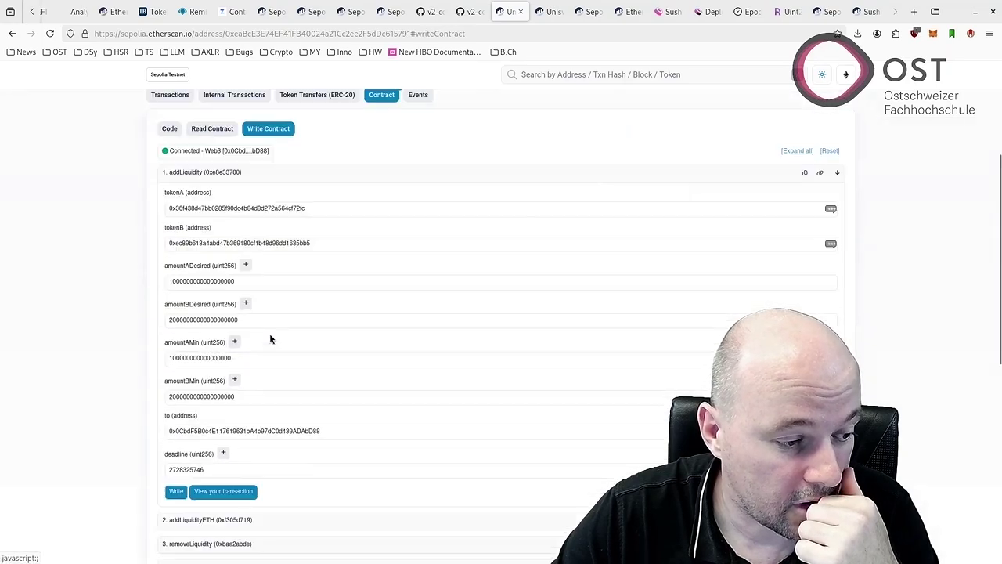
scroll(251, 312, "up", 3)
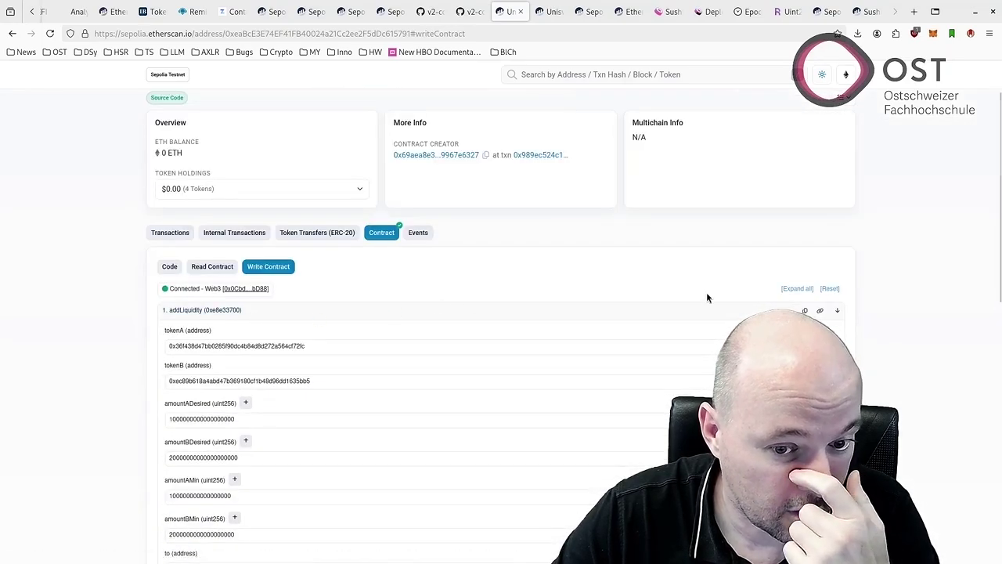
scroll(514, 310, "down", 4)
scroll(474, 314, "down", 3)
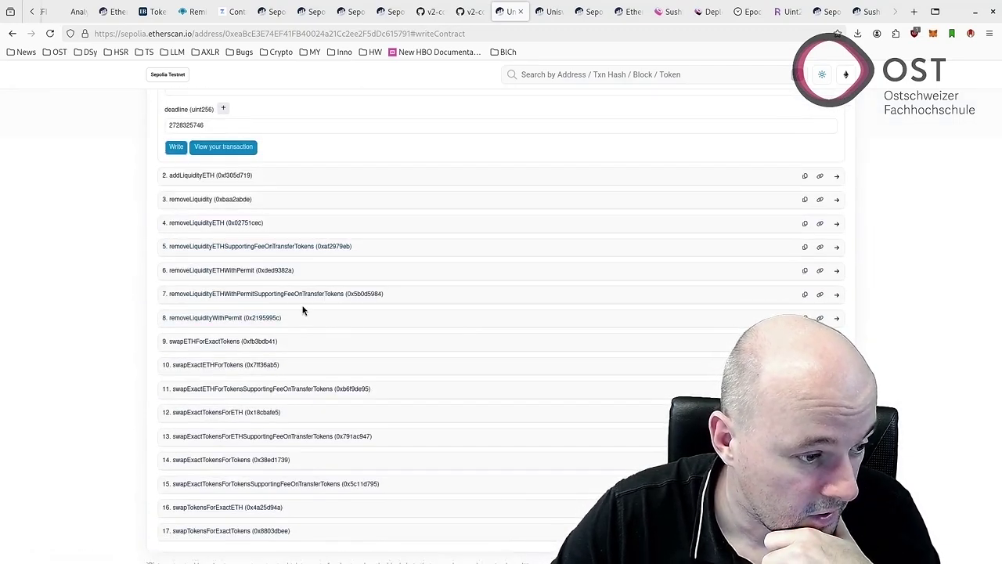
scroll(297, 313, "down", 1)
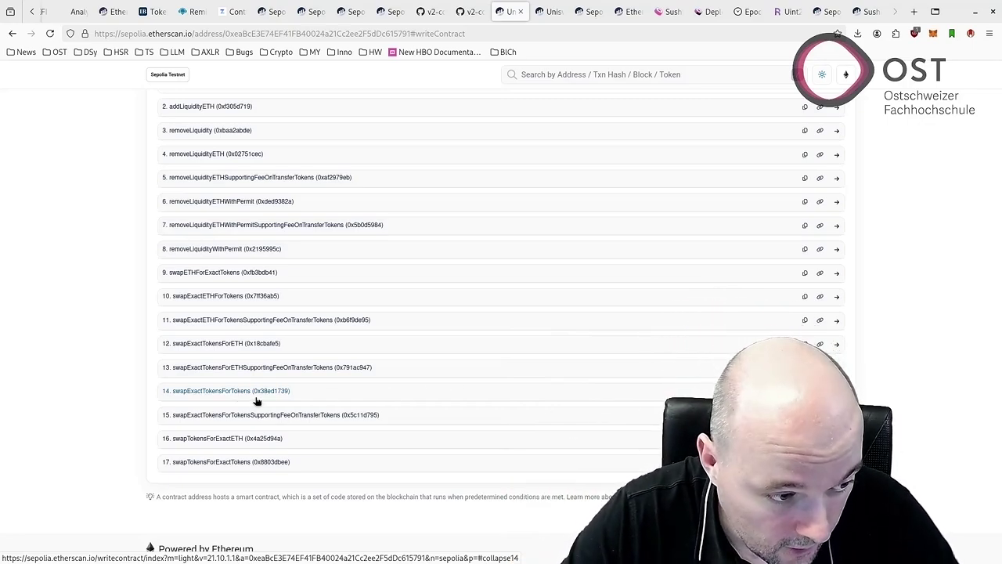
left_click(262, 392)
scroll(335, 369, "down", 1)
scroll(335, 368, "down", 1)
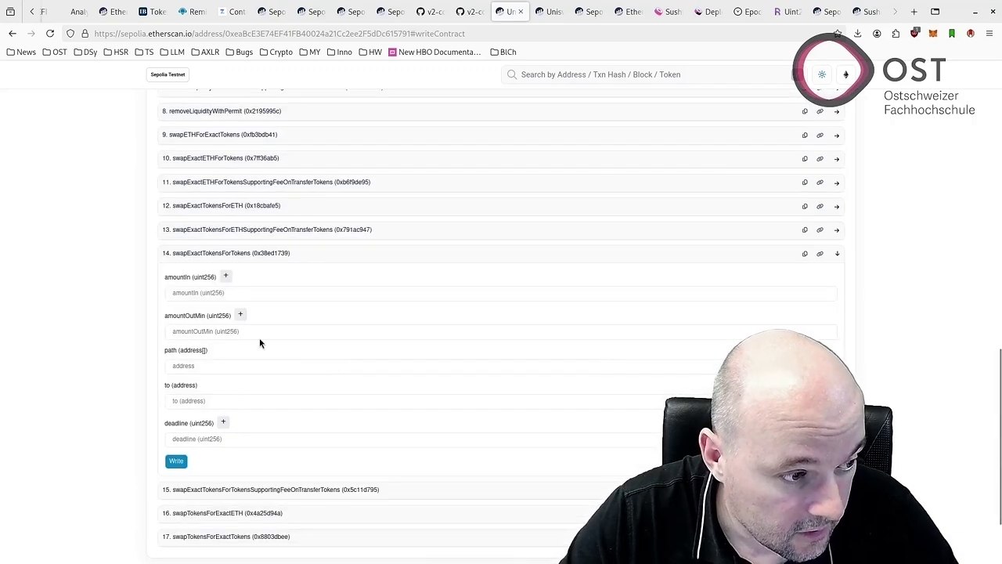
Fill amountIn with 0.1 expanded via the add-zeroes helper, and set amountOutMin to 0.
left_click(211, 292)
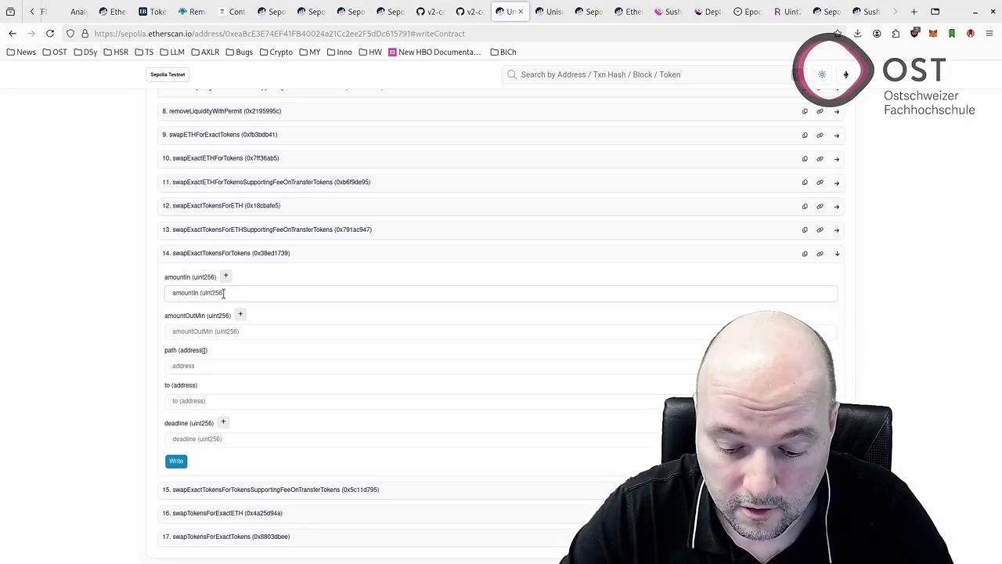
type("1")
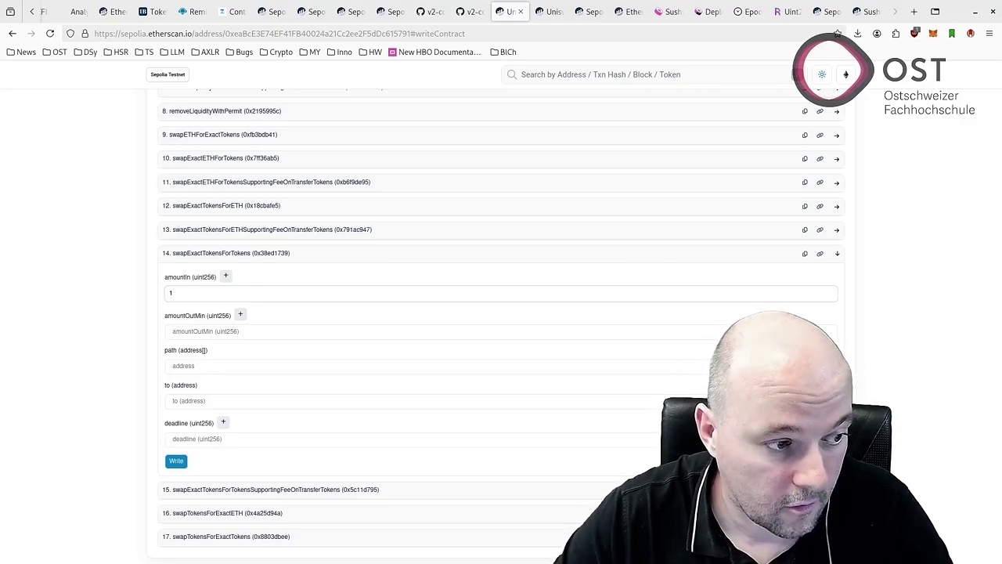
key("BackSpace")
type("0.1")
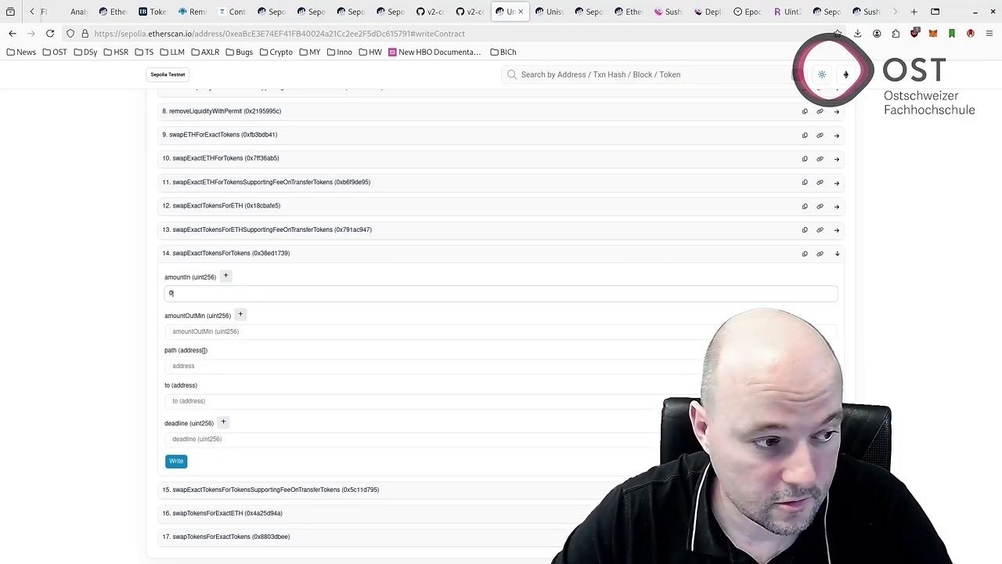
left_click(226, 277)
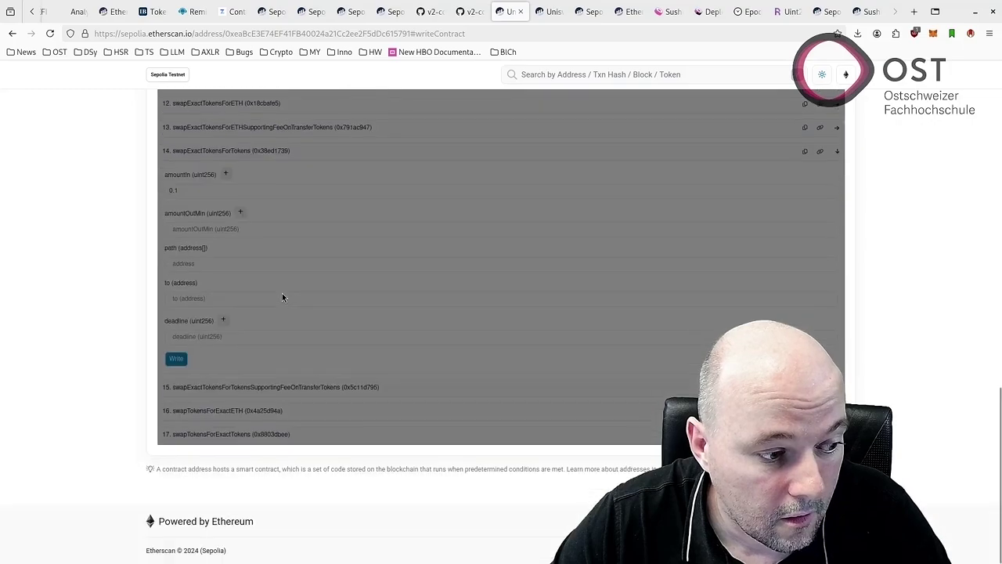
left_click(421, 402)
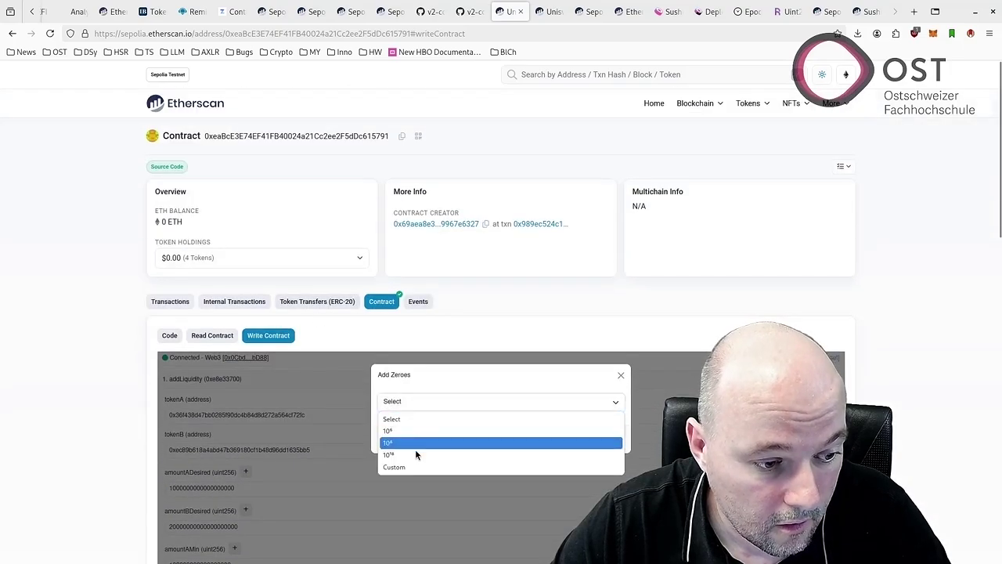
left_click(415, 445)
left_click(614, 438)
scroll(445, 400, "down", 3)
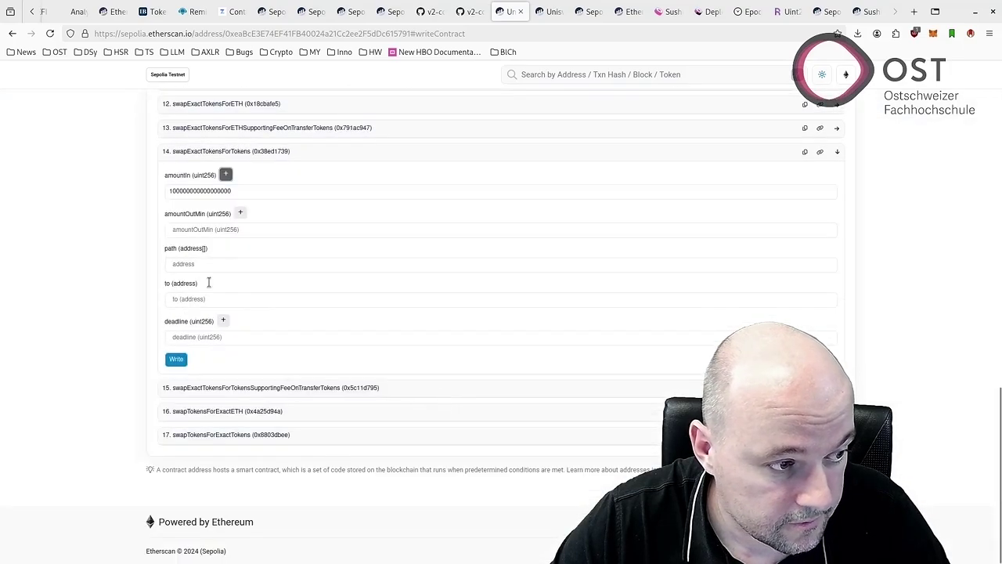
left_click(190, 229)
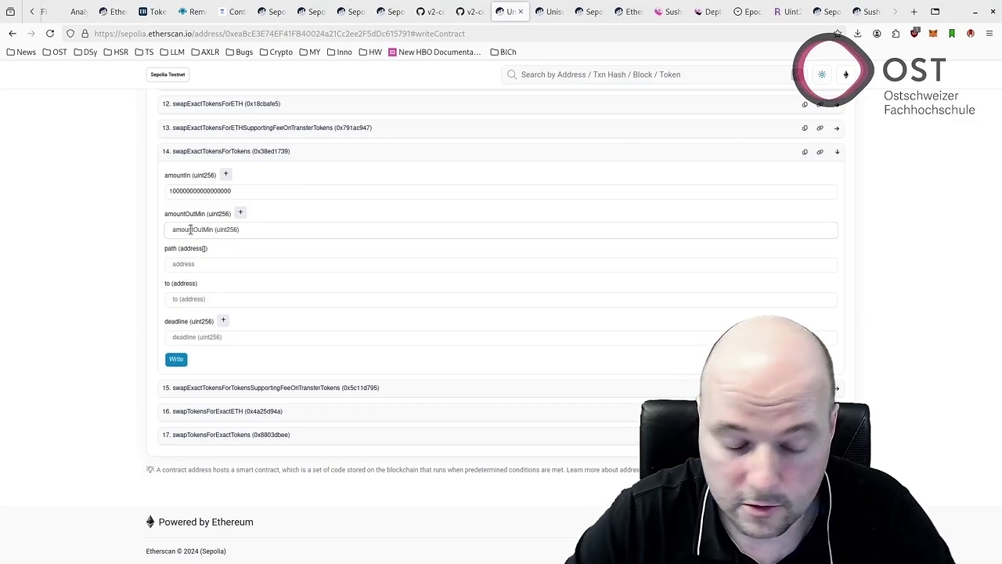
type("0")
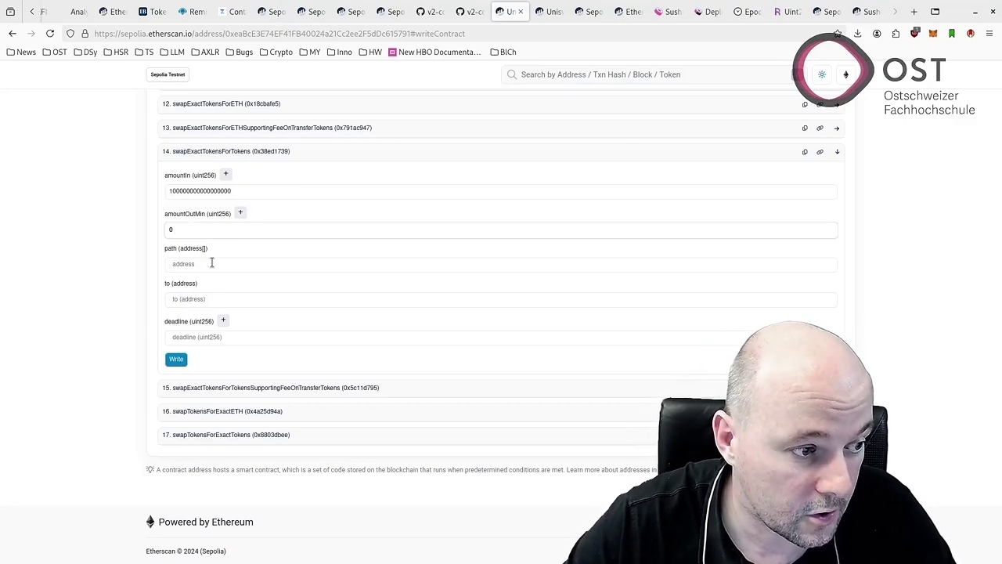